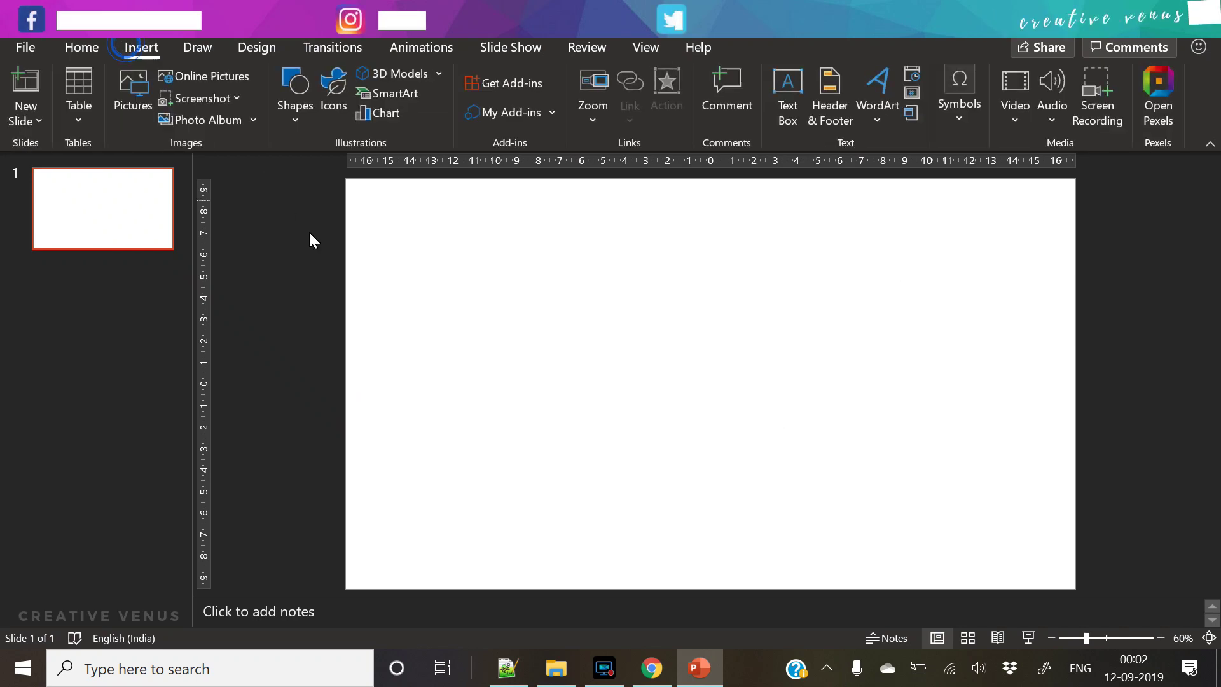
Step: Draw a rectangle covering the whole slide and set it to No Outline
{"action": "left_click", "coordinate": [289, 118]}
{"action": "left_click", "coordinate": [394, 167]}
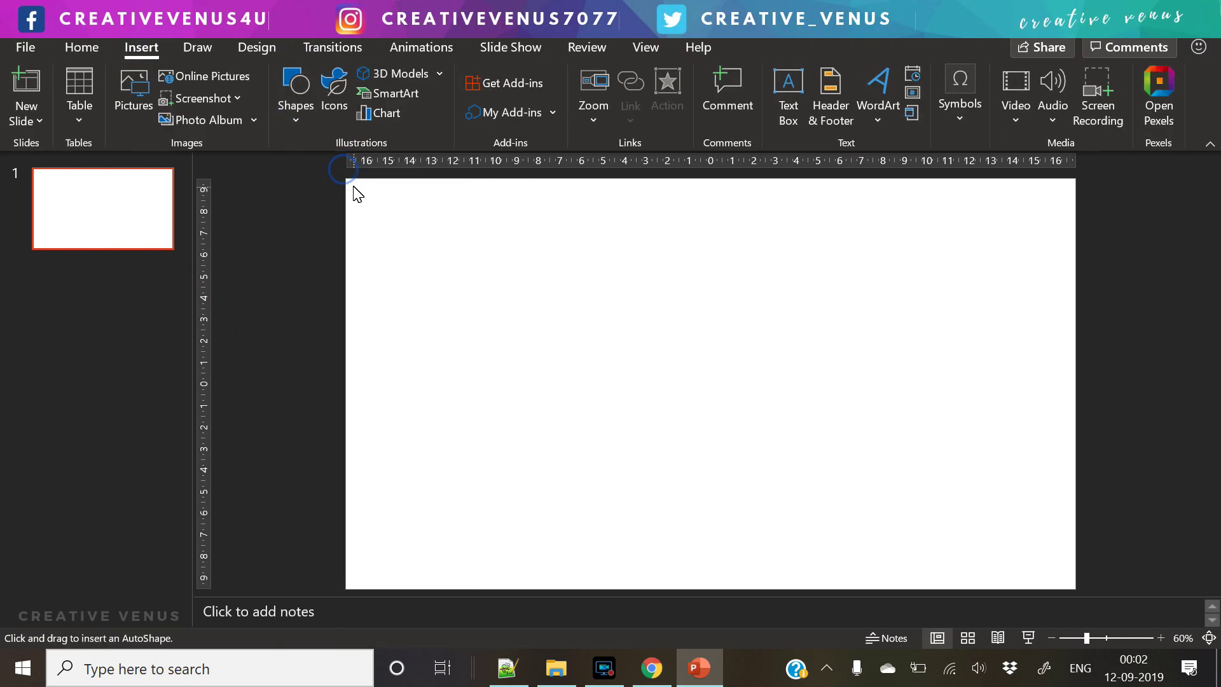
{"action": "left_click_drag", "start_coordinate": [347, 183], "coordinate": [1078, 586]}
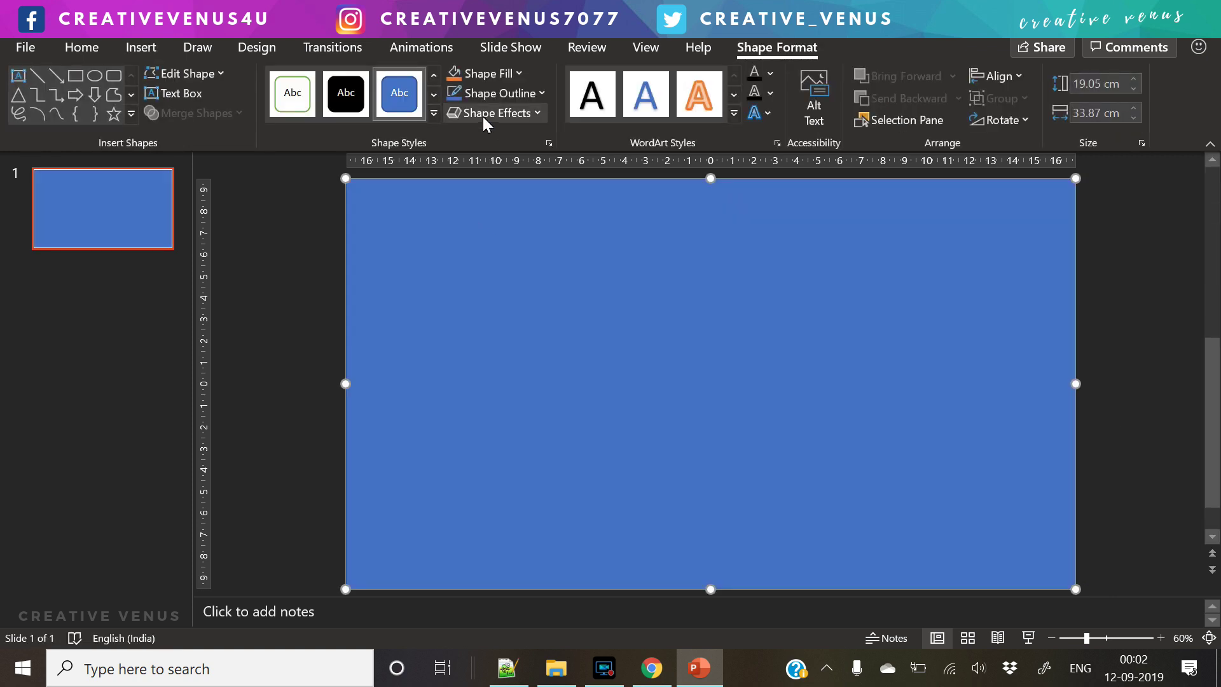
{"action": "left_click", "coordinate": [526, 95]}
{"action": "left_click", "coordinate": [521, 299]}
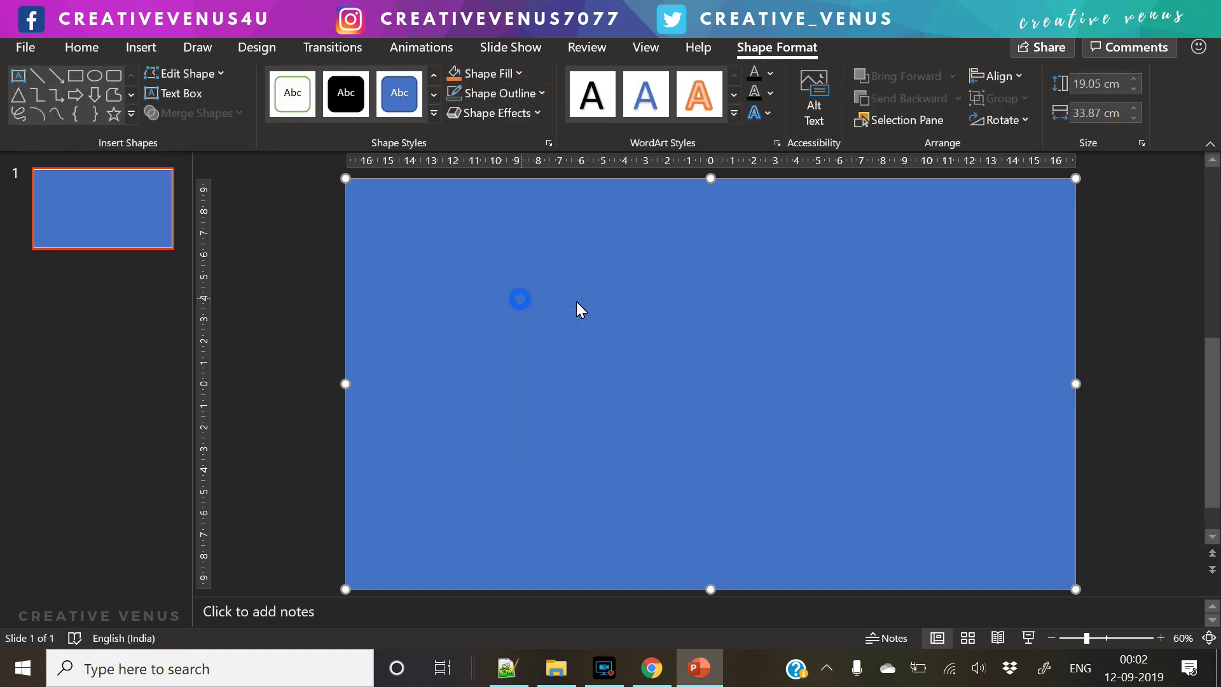
Step: Open Format Shape for the rectangle with its Fill section expanded
{"action": "left_click", "coordinate": [649, 258]}
{"action": "left_click", "coordinate": [738, 604]}
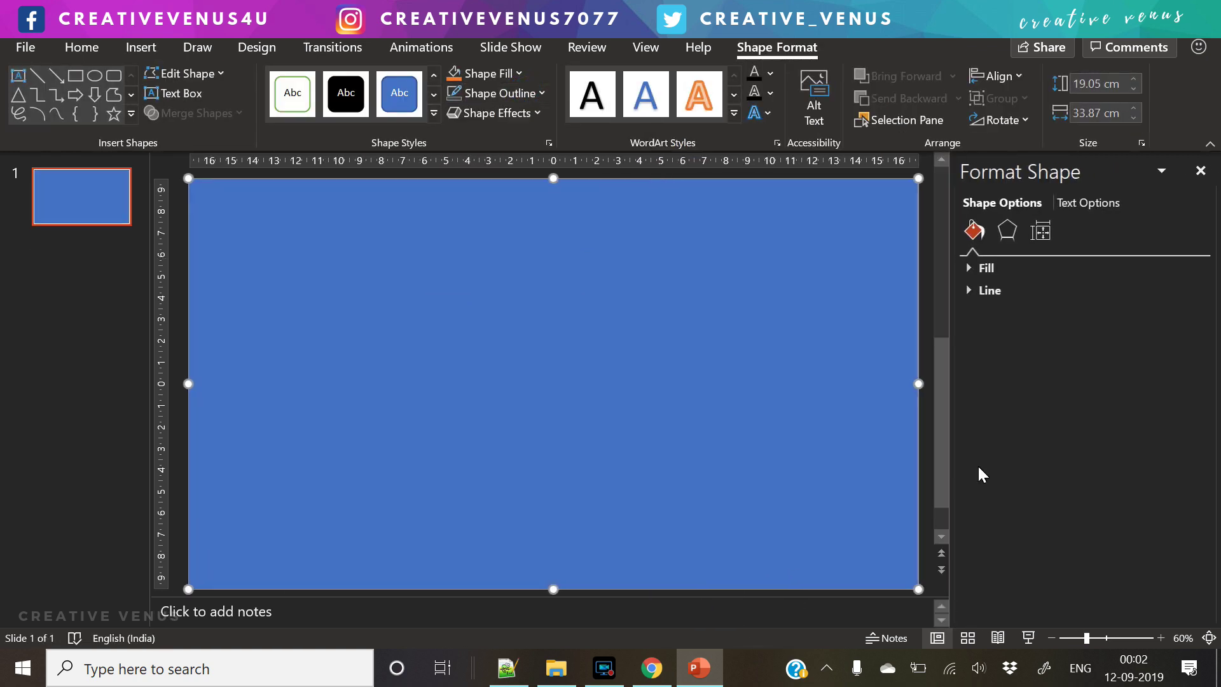
{"action": "left_click", "coordinate": [1034, 268]}
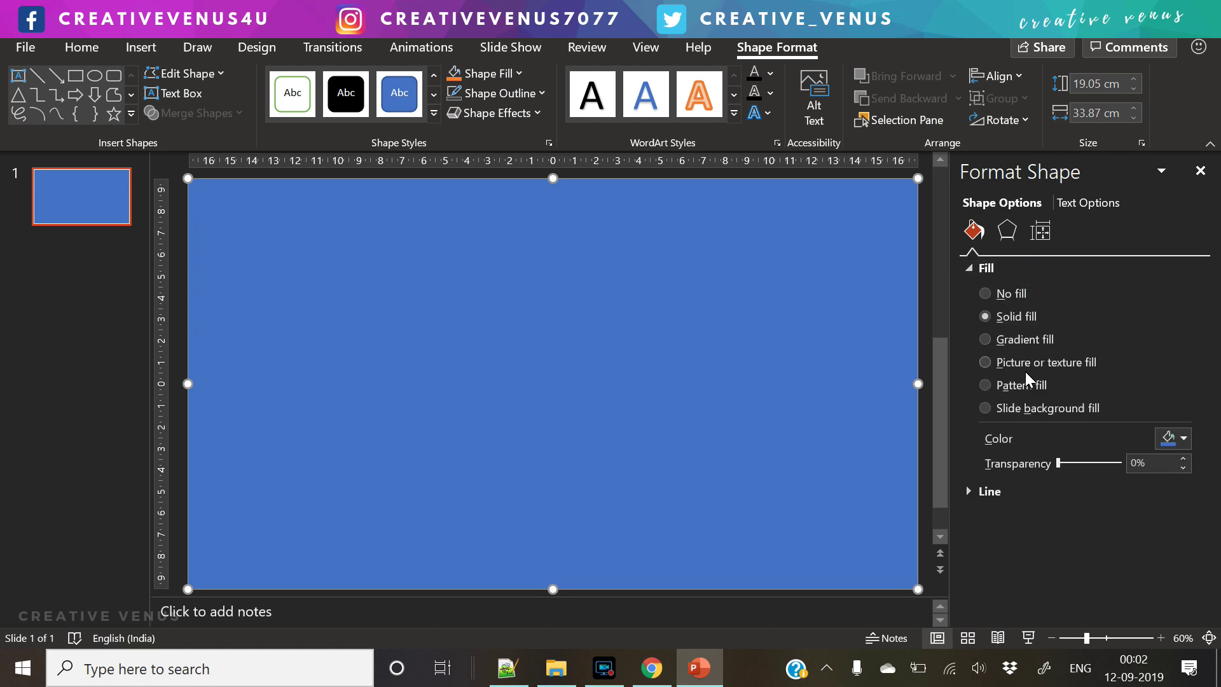
Step: Switch the rectangle to Pattern fill and preview stripes, dashes, waves, brick, weave and grid patterns
{"action": "left_click", "coordinate": [1026, 390]}
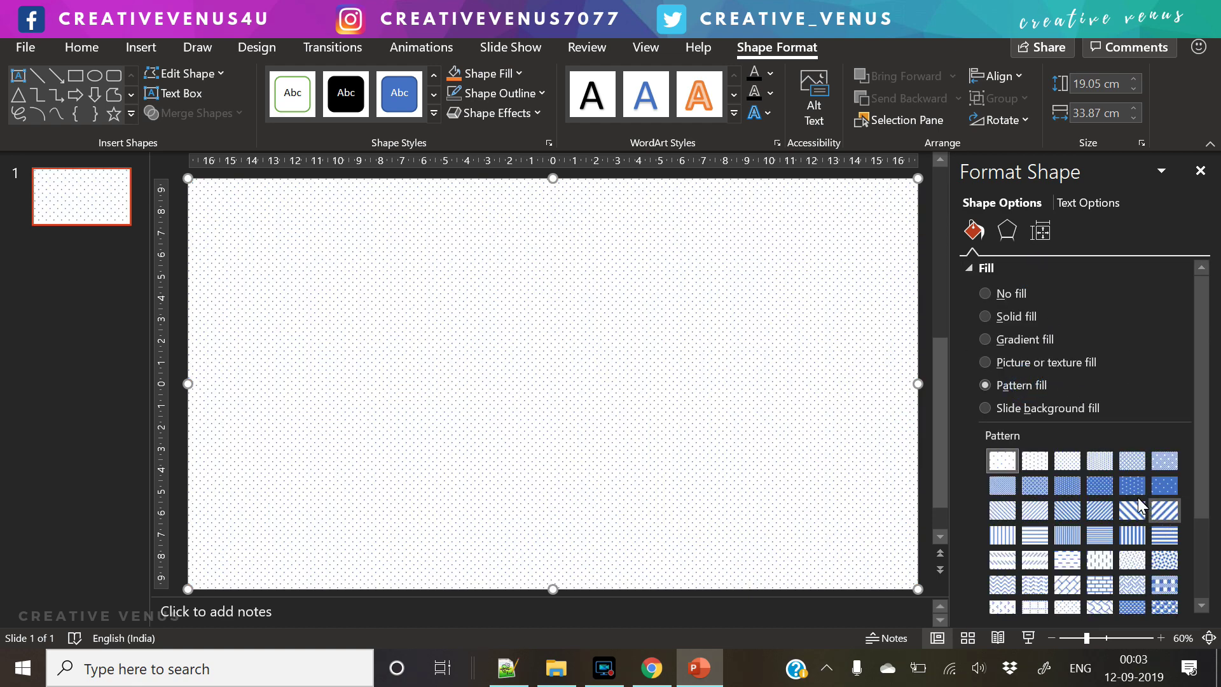
{"action": "left_click", "coordinate": [1102, 491]}
{"action": "left_click", "coordinate": [1102, 468]}
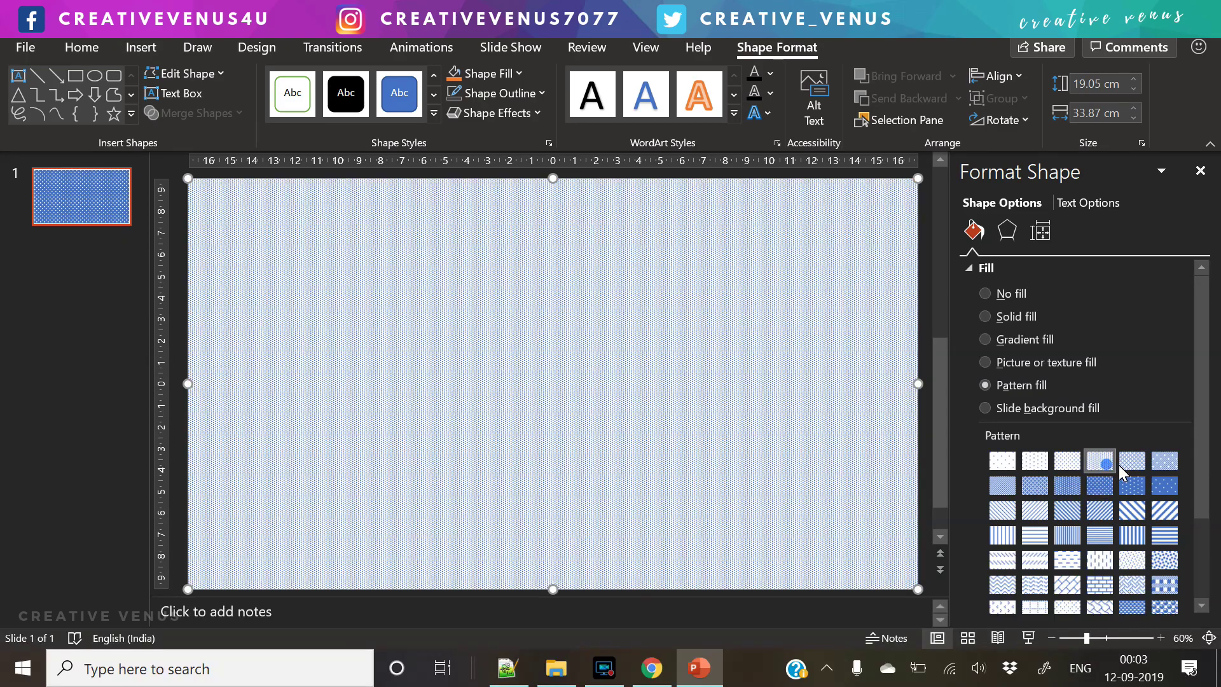
{"action": "left_click", "coordinate": [1132, 462]}
{"action": "left_click", "coordinate": [1164, 511]}
{"action": "left_click", "coordinate": [1095, 566]}
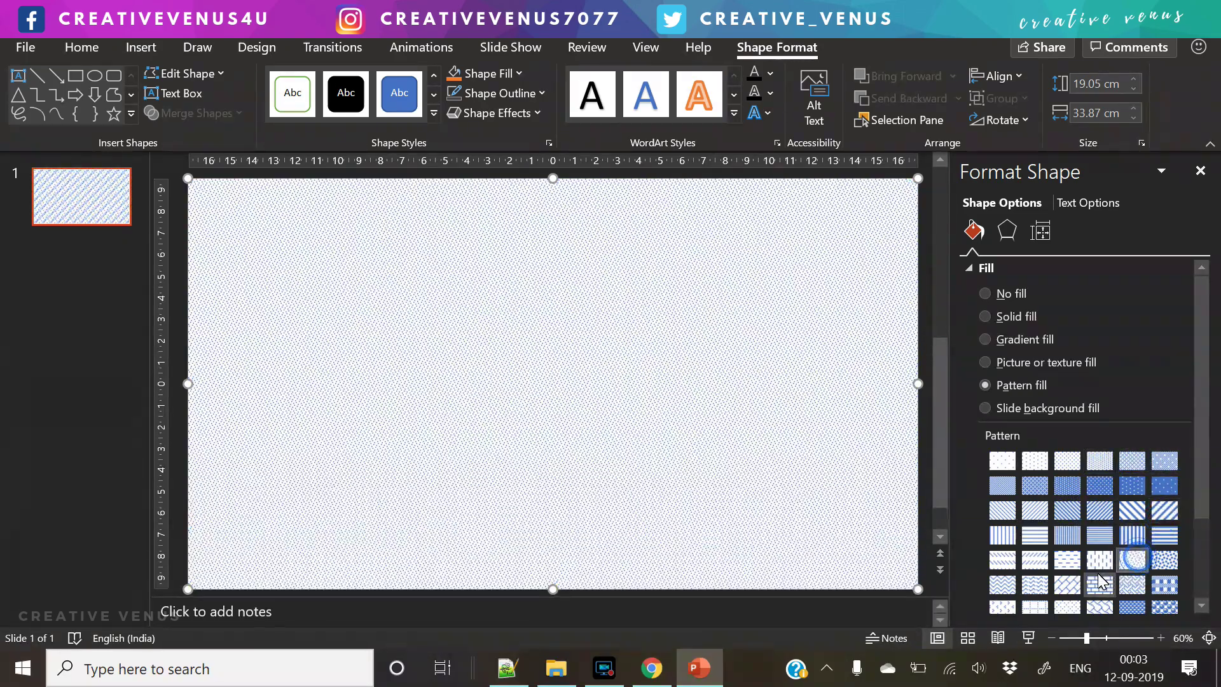
{"action": "left_click", "coordinate": [1067, 559]}
{"action": "left_click", "coordinate": [1035, 584]}
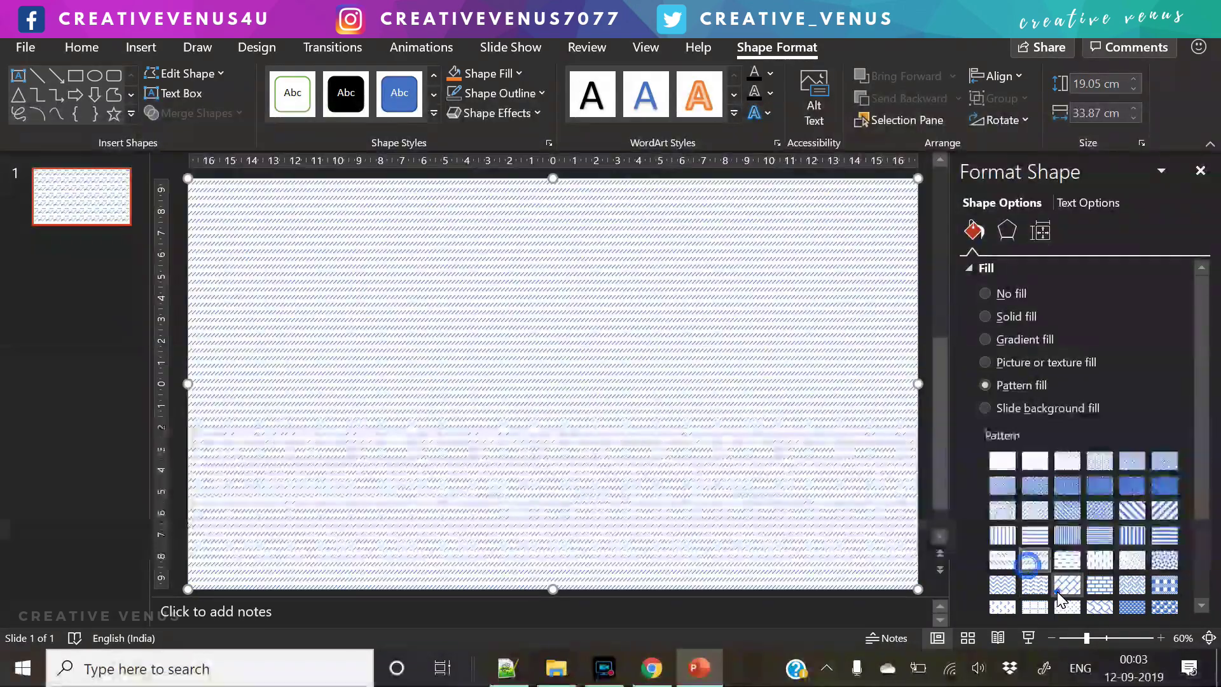
{"action": "left_click", "coordinate": [1063, 587]}
{"action": "left_click", "coordinate": [1099, 584]}
{"action": "left_click", "coordinate": [1123, 586]}
{"action": "scroll", "coordinate": [1120, 568], "scroll_direction": "down", "scroll_amount": 3}
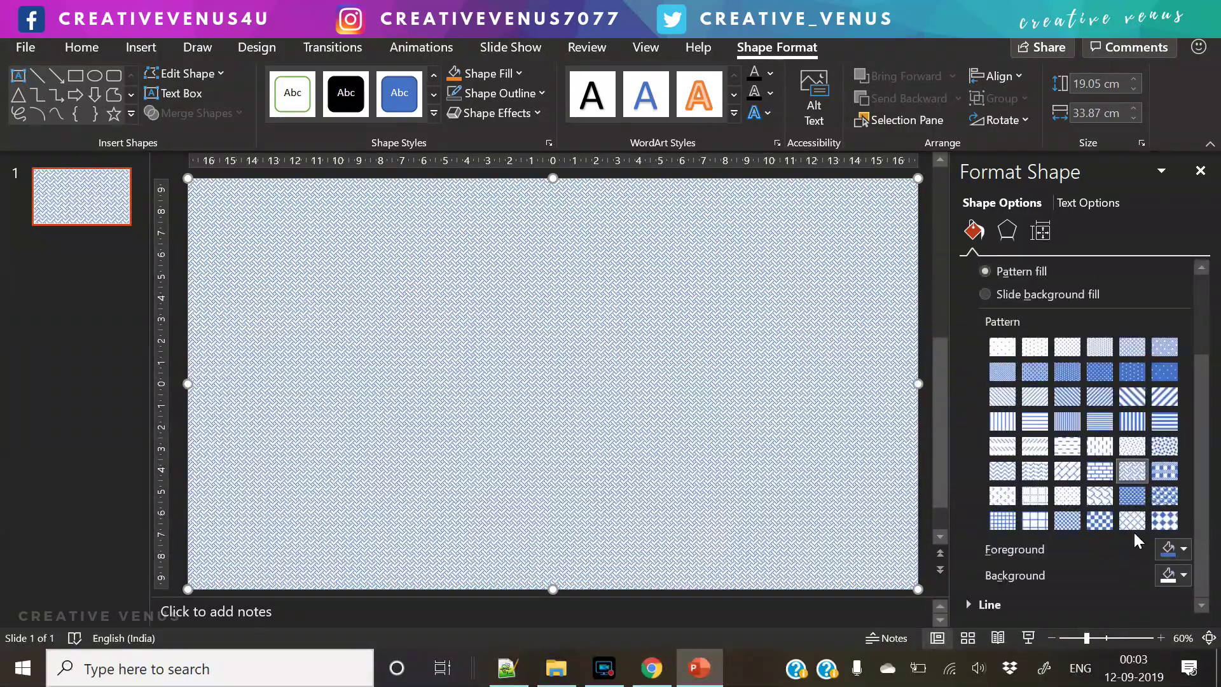
{"action": "left_click", "coordinate": [1034, 497]}
{"action": "left_click", "coordinate": [1035, 520]}
{"action": "left_click", "coordinate": [1002, 520]}
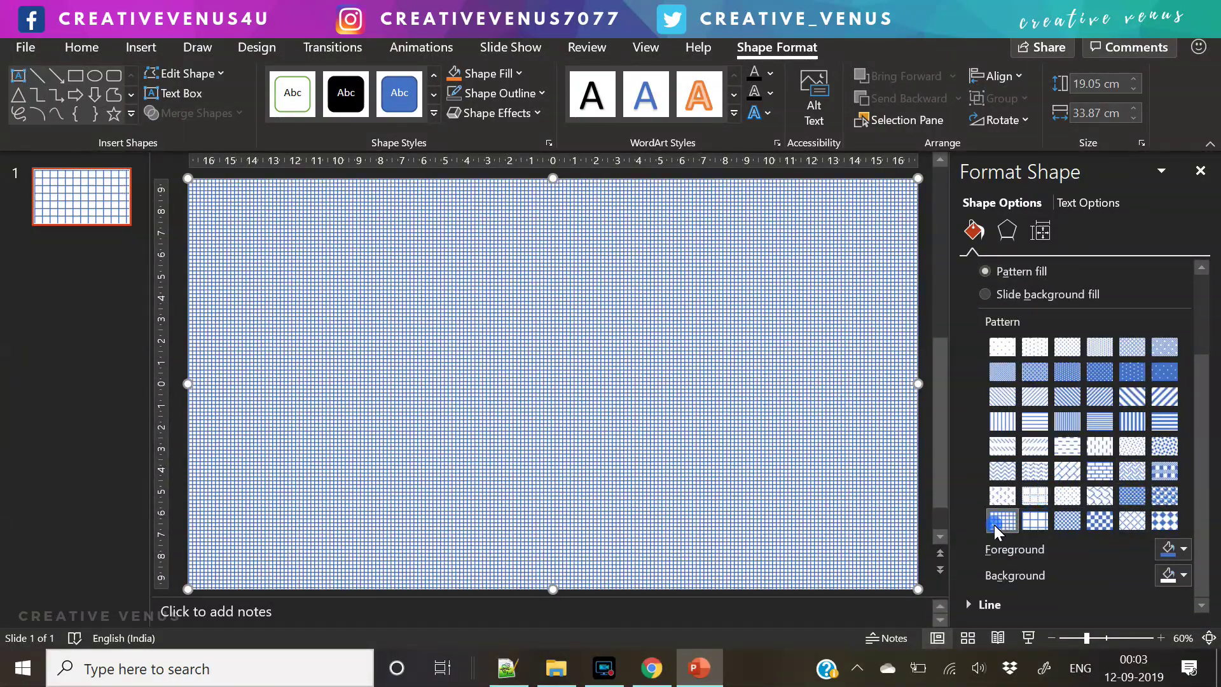
Step: Preview more patterns, including diagonal stripes, narrow lines, dashes, dots and brick, ending on a blue checker
{"action": "scroll", "coordinate": [1122, 478], "scroll_direction": "up", "scroll_amount": 3}
{"action": "left_click", "coordinate": [1132, 509]}
{"action": "left_click", "coordinate": [1161, 508]}
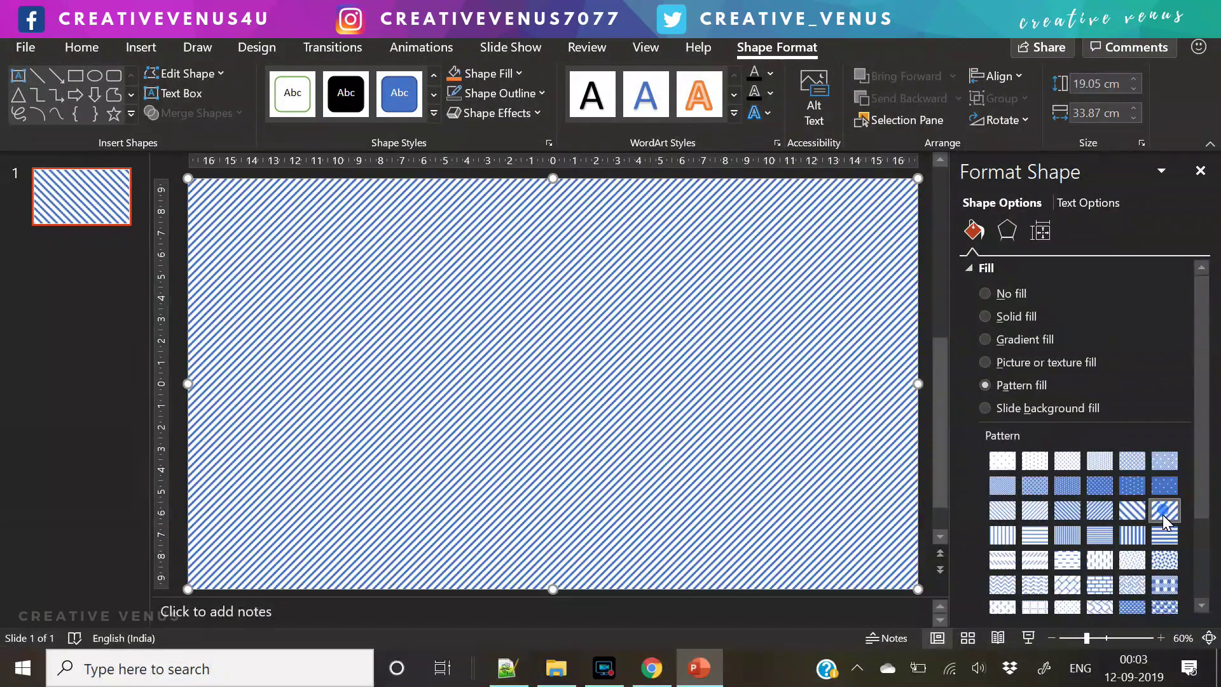
{"action": "left_click", "coordinate": [1094, 538]}
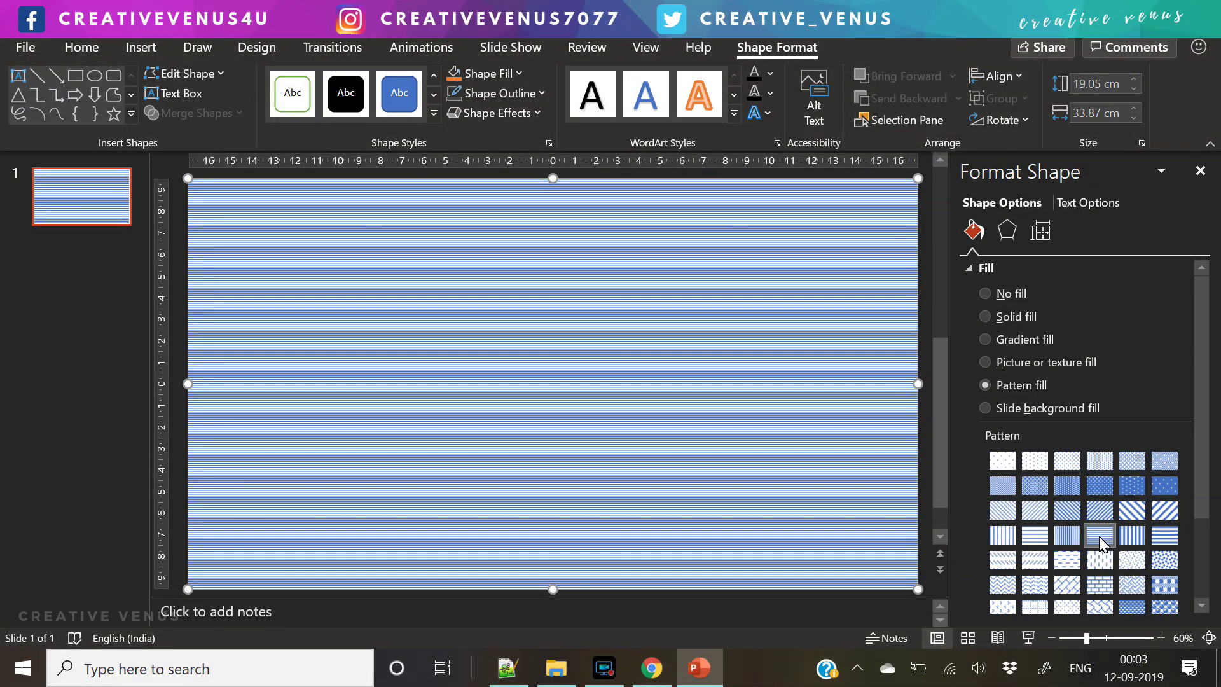
{"action": "left_click", "coordinate": [1121, 539]}
{"action": "left_click", "coordinate": [1101, 538]}
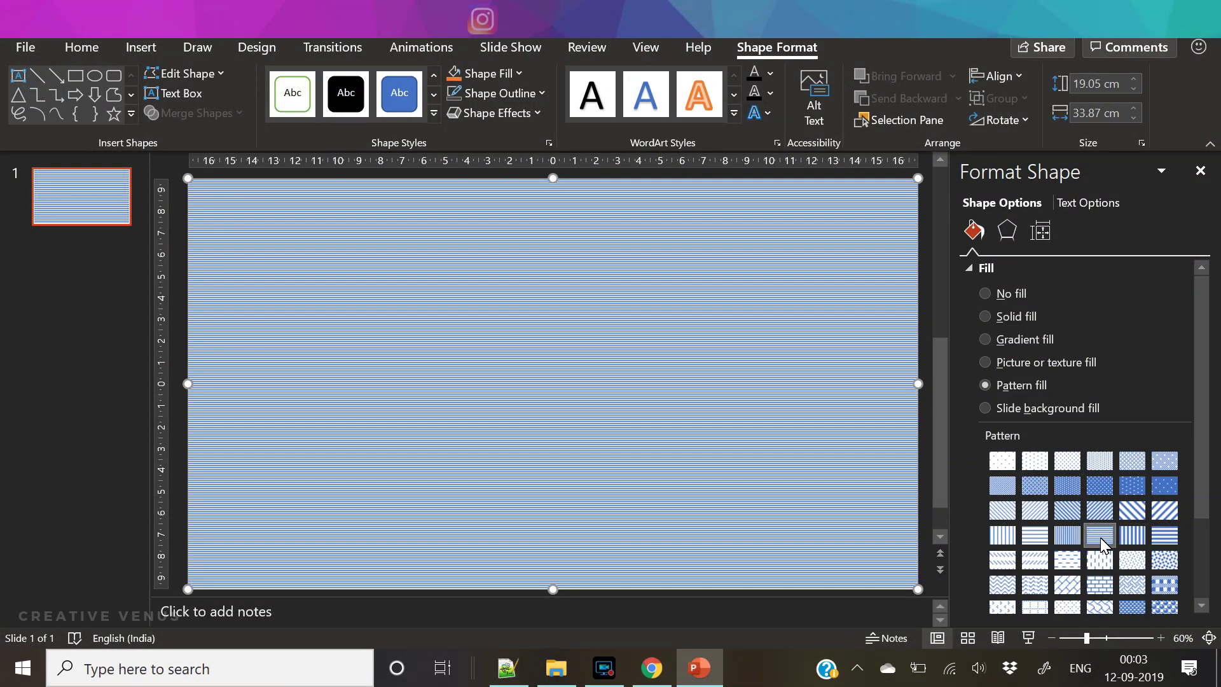
{"action": "left_click", "coordinate": [1074, 564]}
{"action": "left_click", "coordinate": [1098, 561]}
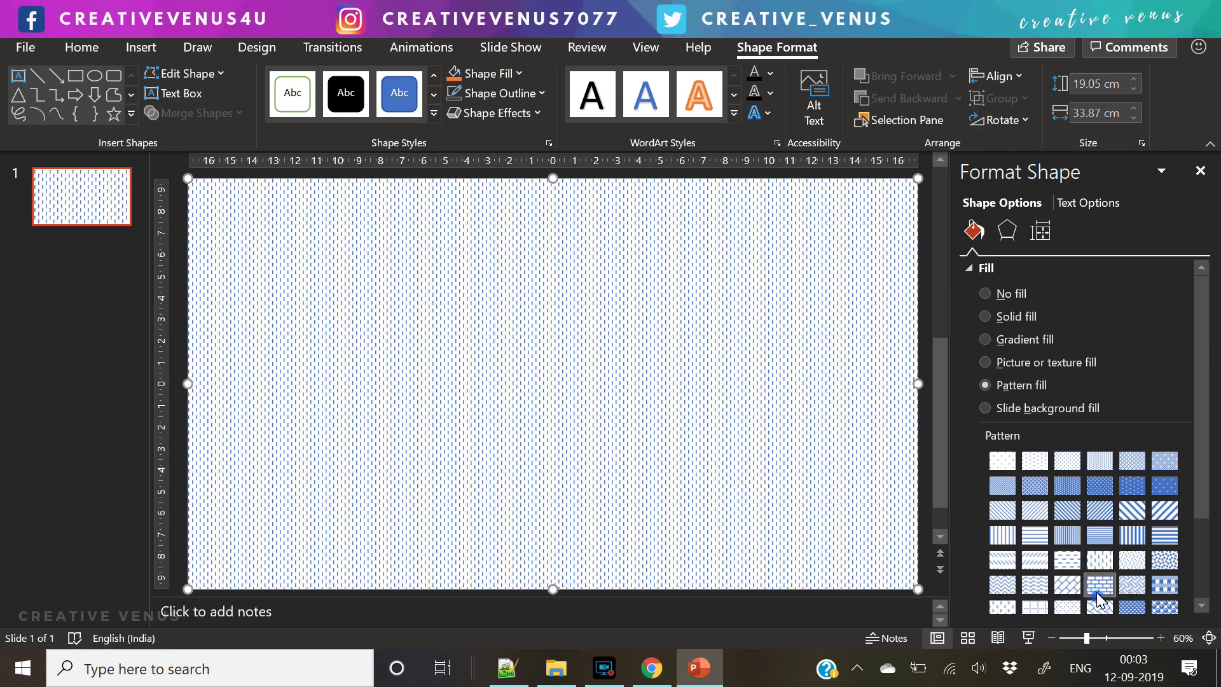
{"action": "left_click", "coordinate": [1100, 584]}
{"action": "left_click", "coordinate": [1035, 584]}
{"action": "left_click", "coordinate": [1004, 583]}
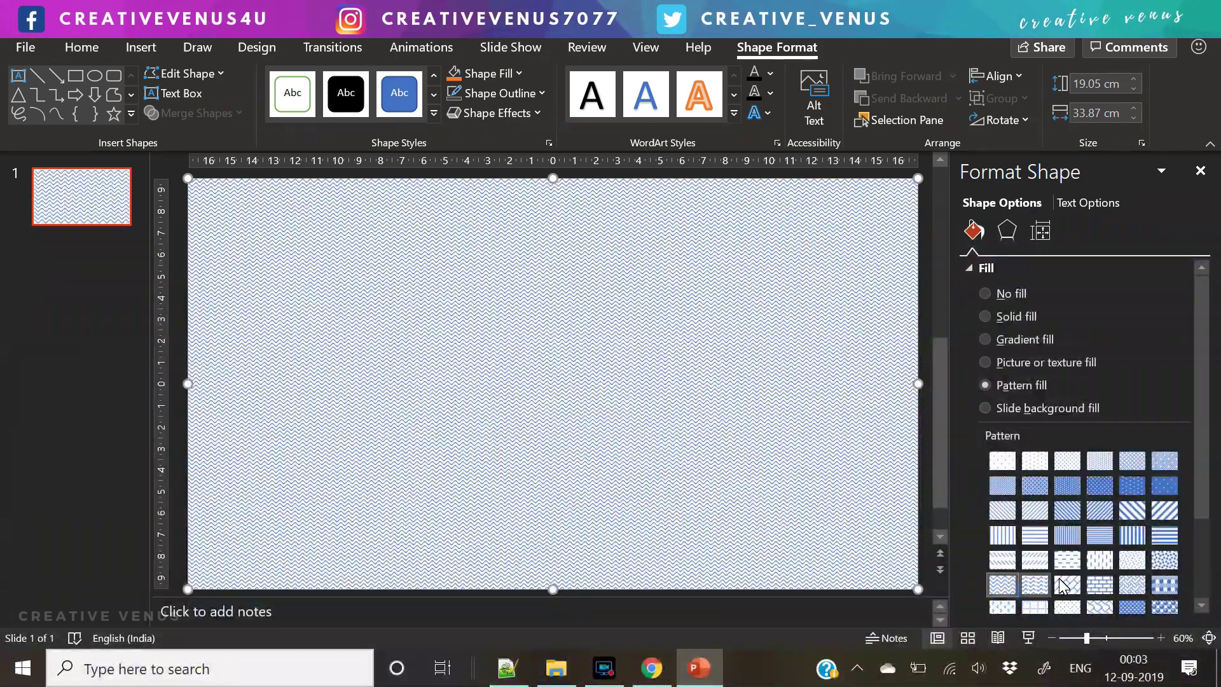
{"action": "left_click", "coordinate": [1159, 561]}
{"action": "left_click", "coordinate": [1162, 586]}
{"action": "scroll", "coordinate": [1161, 588], "scroll_direction": "down", "scroll_amount": 3}
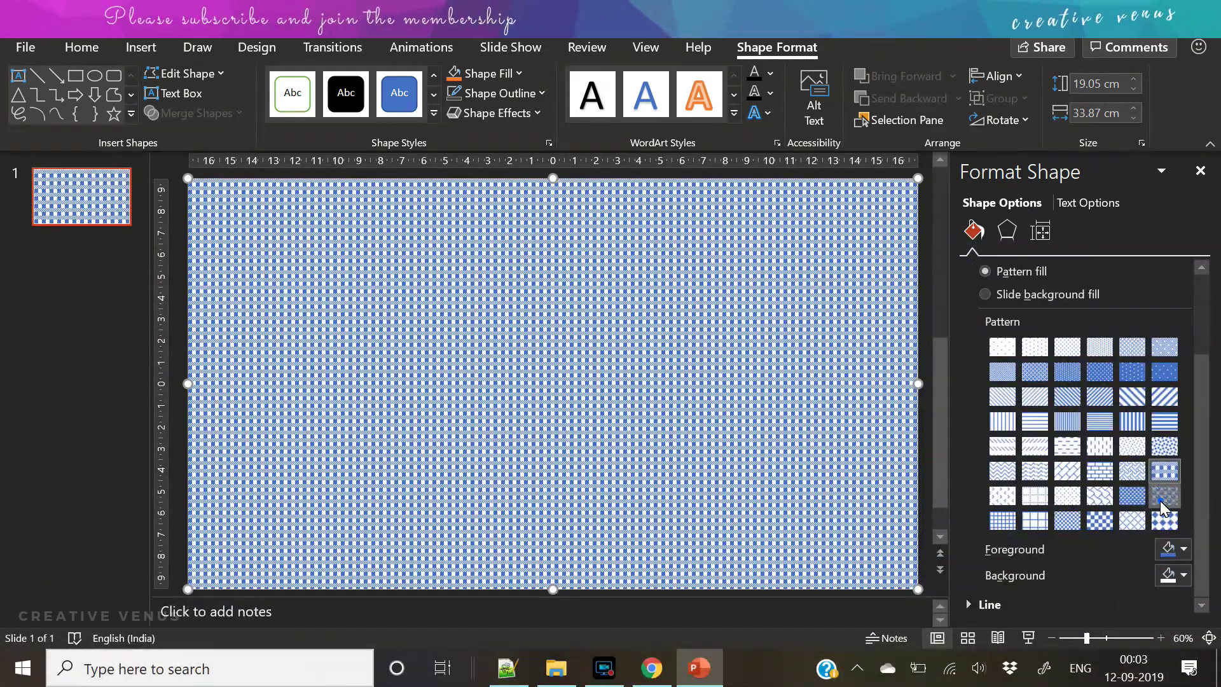
{"action": "left_click", "coordinate": [1164, 496]}
Step: Try the checkered pattern with a white foreground and a grey background
{"action": "left_click", "coordinate": [1132, 470]}
{"action": "left_click", "coordinate": [1164, 471]}
{"action": "left_click", "coordinate": [1173, 574]}
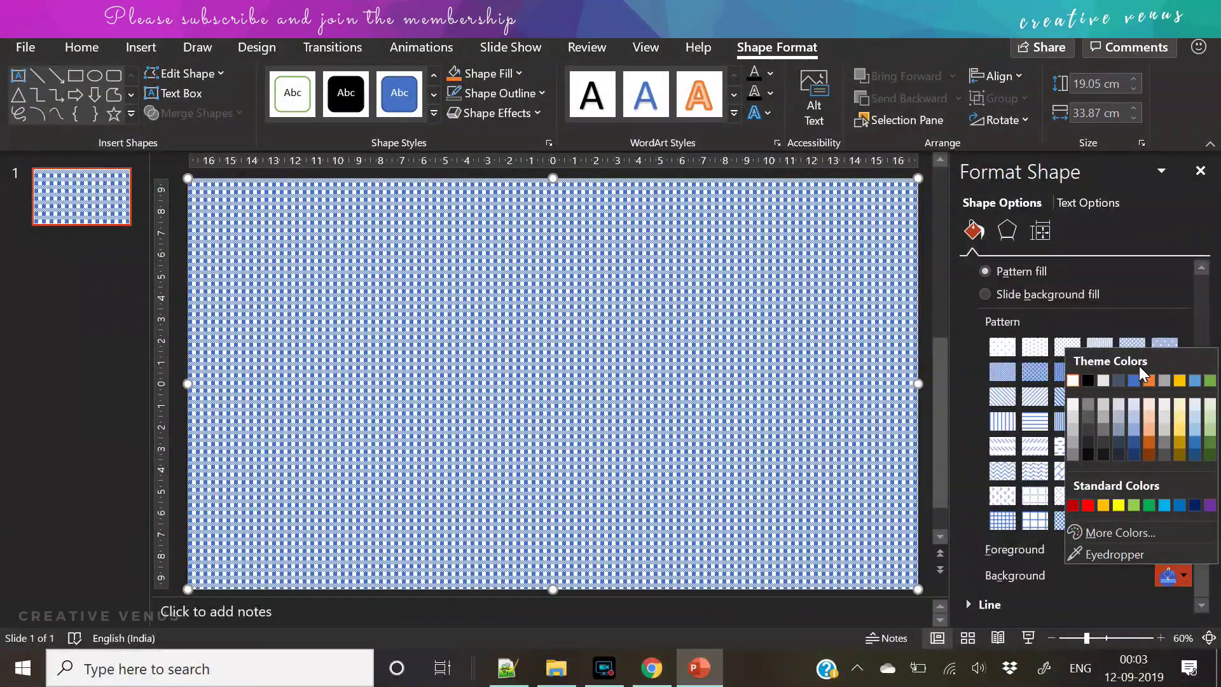
{"action": "left_click", "coordinate": [1073, 411]}
{"action": "left_click", "coordinate": [1174, 549]}
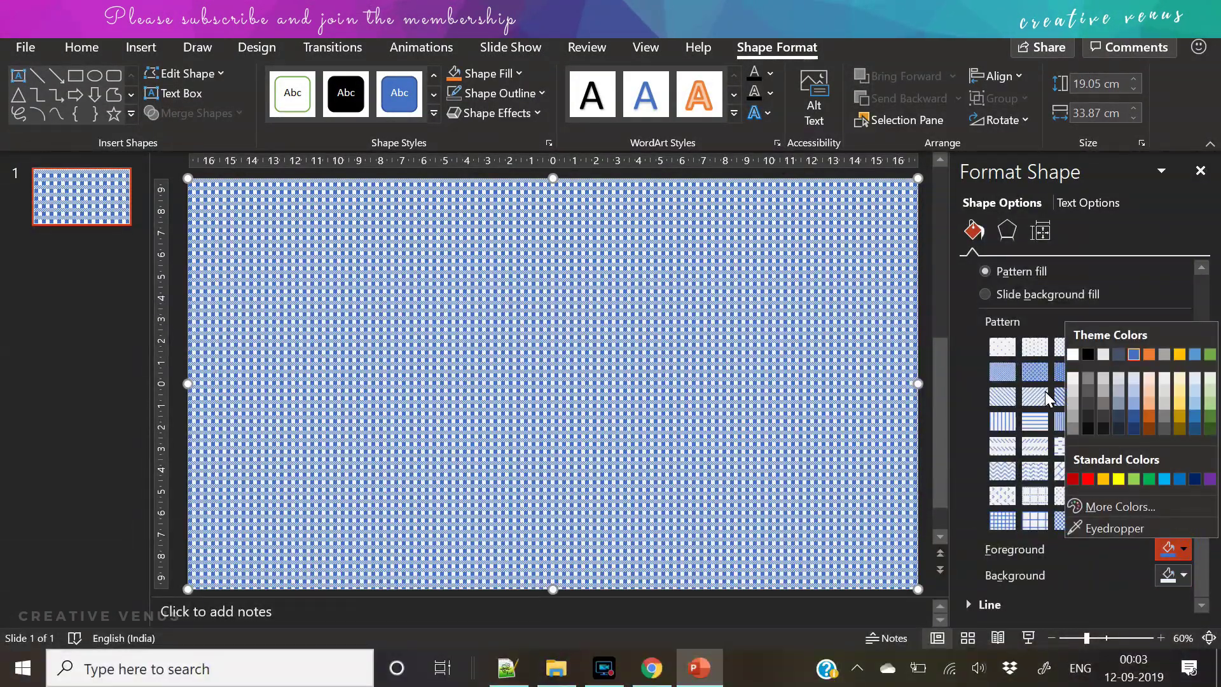
{"action": "left_click", "coordinate": [1072, 355]}
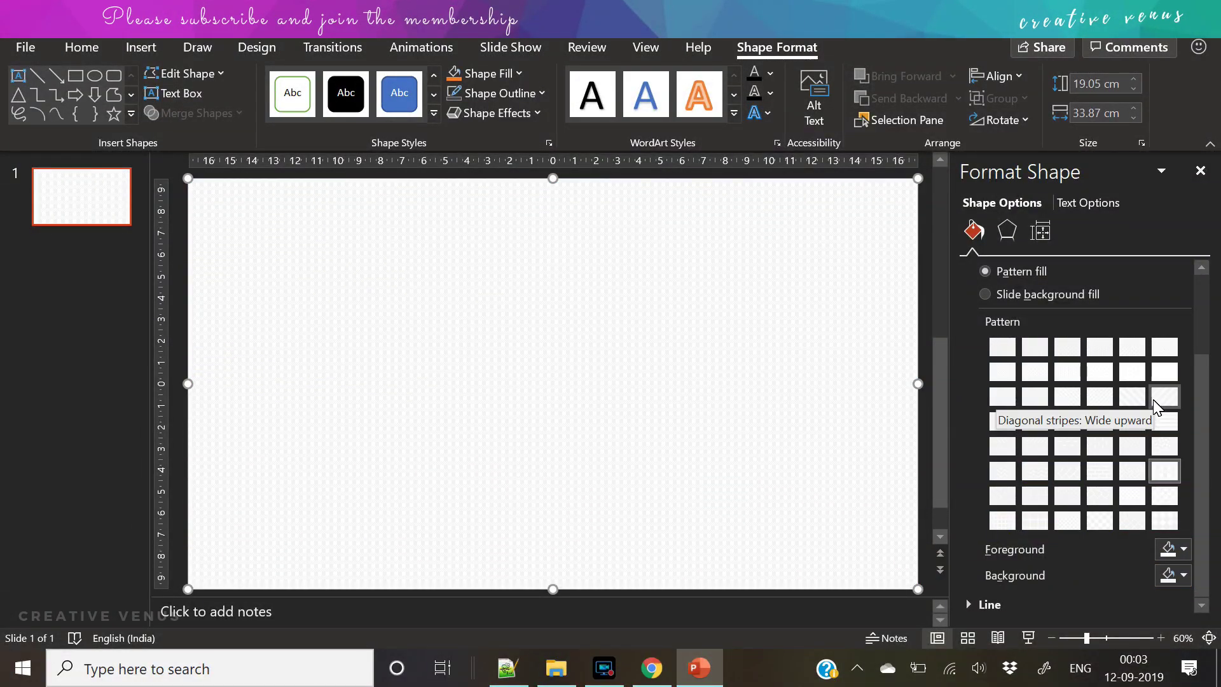
{"action": "left_click", "coordinate": [1173, 575]}
{"action": "left_click", "coordinate": [1076, 438]}
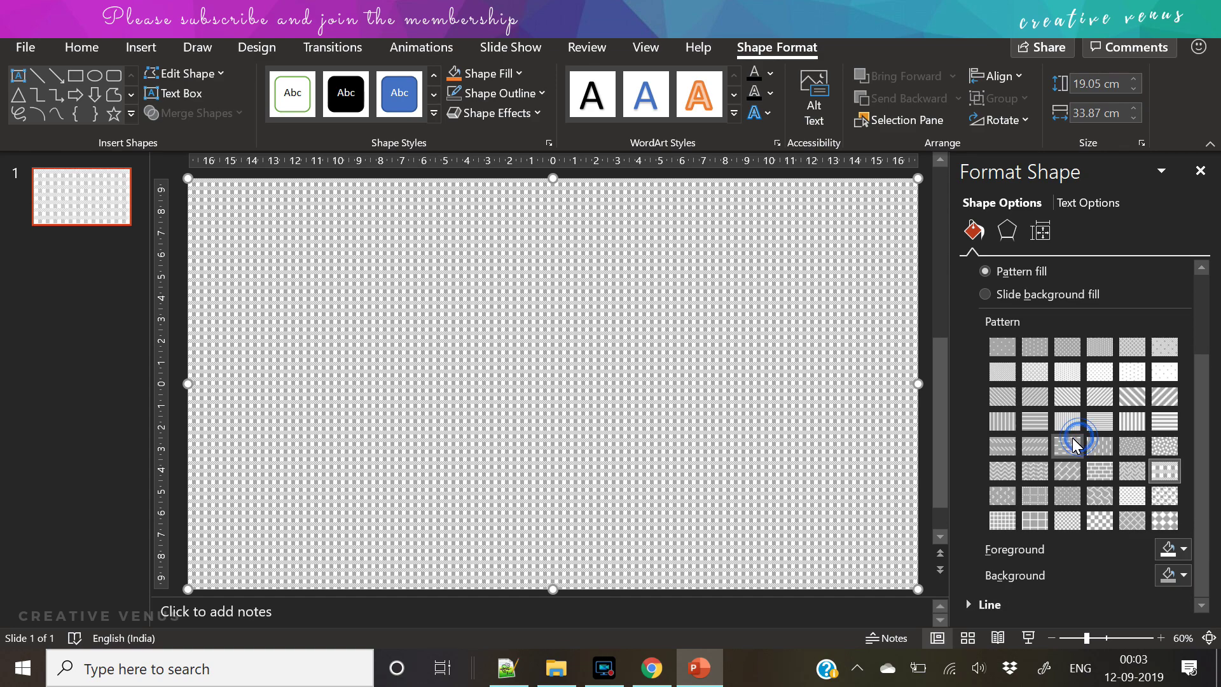
Step: Compare diagonal and vertical patterns, settling on wide upward diagonal stripes
{"action": "left_click", "coordinate": [1132, 446]}
{"action": "left_click", "coordinate": [1132, 421]}
{"action": "left_click", "coordinate": [1132, 395]}
{"action": "left_click", "coordinate": [1104, 401]}
{"action": "left_click", "coordinate": [1132, 396]}
{"action": "left_click", "coordinate": [1164, 396]}
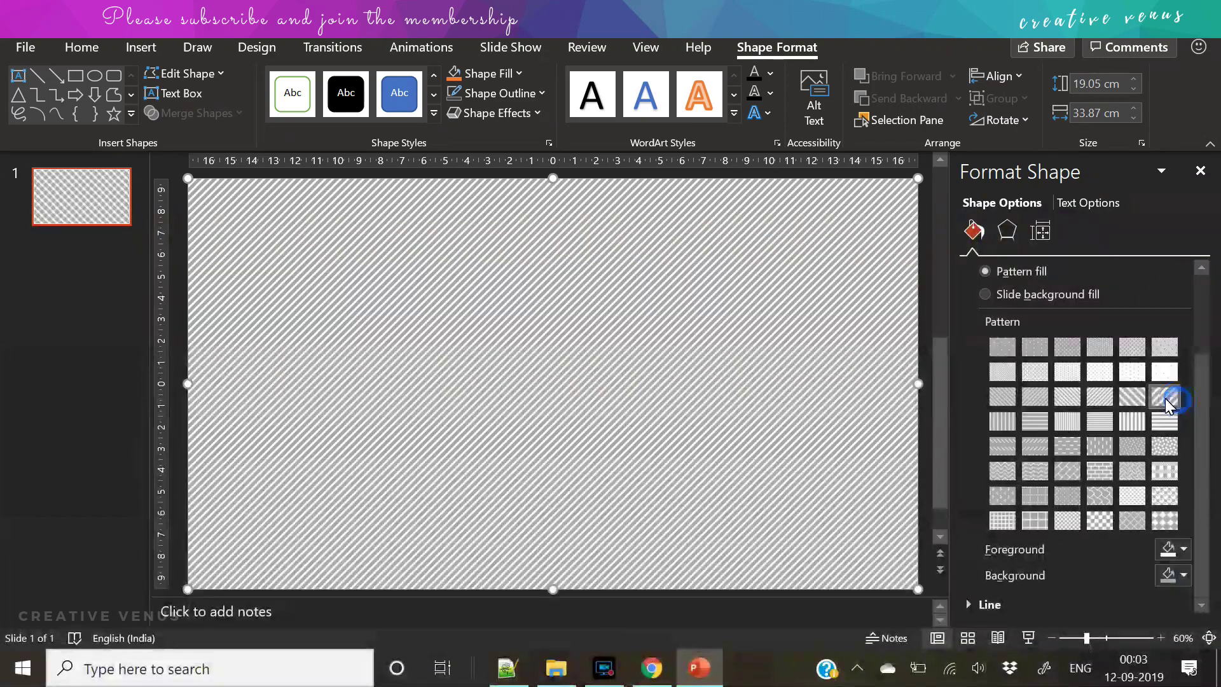
{"action": "left_click", "coordinate": [1065, 422]}
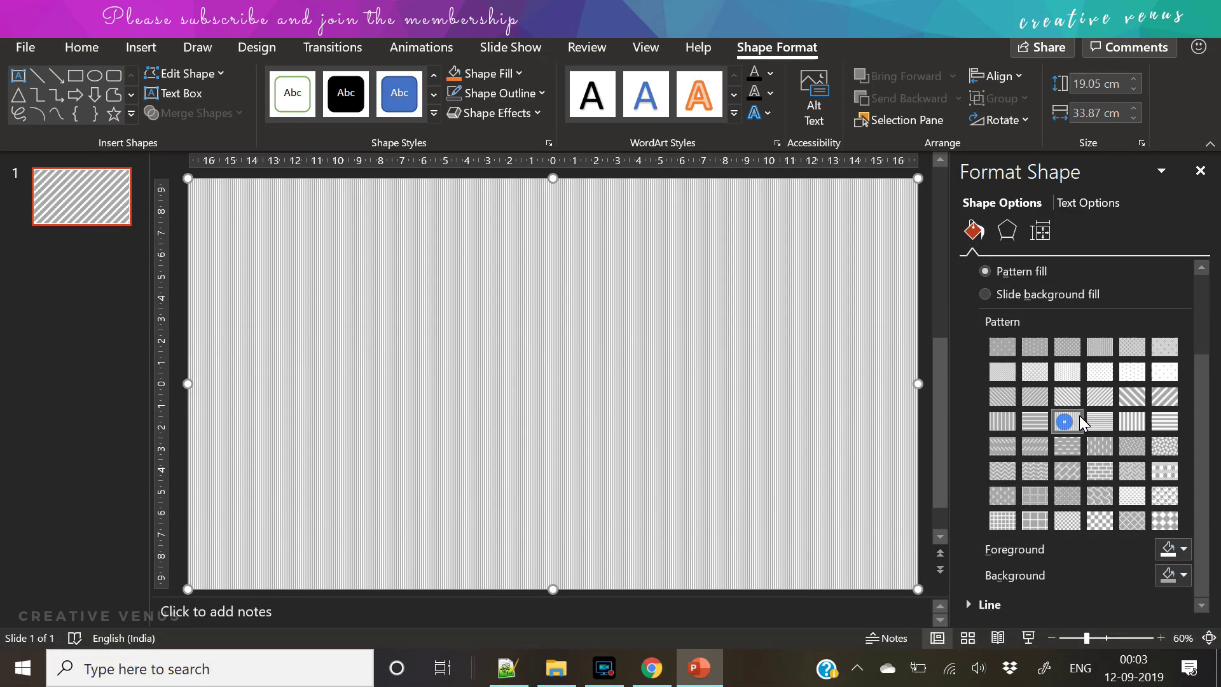
{"action": "left_click", "coordinate": [1132, 396]}
{"action": "left_click", "coordinate": [1166, 399]}
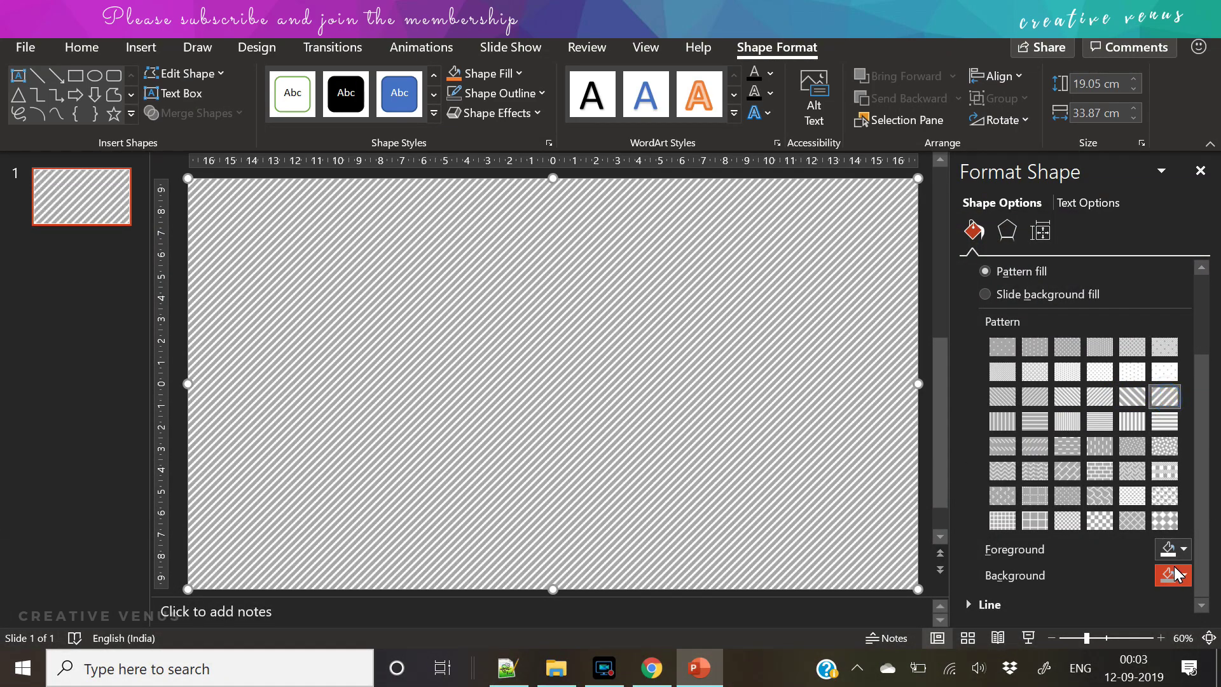
Step: Color the stripes with a dark blue background and a light blue foreground
{"action": "left_click", "coordinate": [1177, 577]}
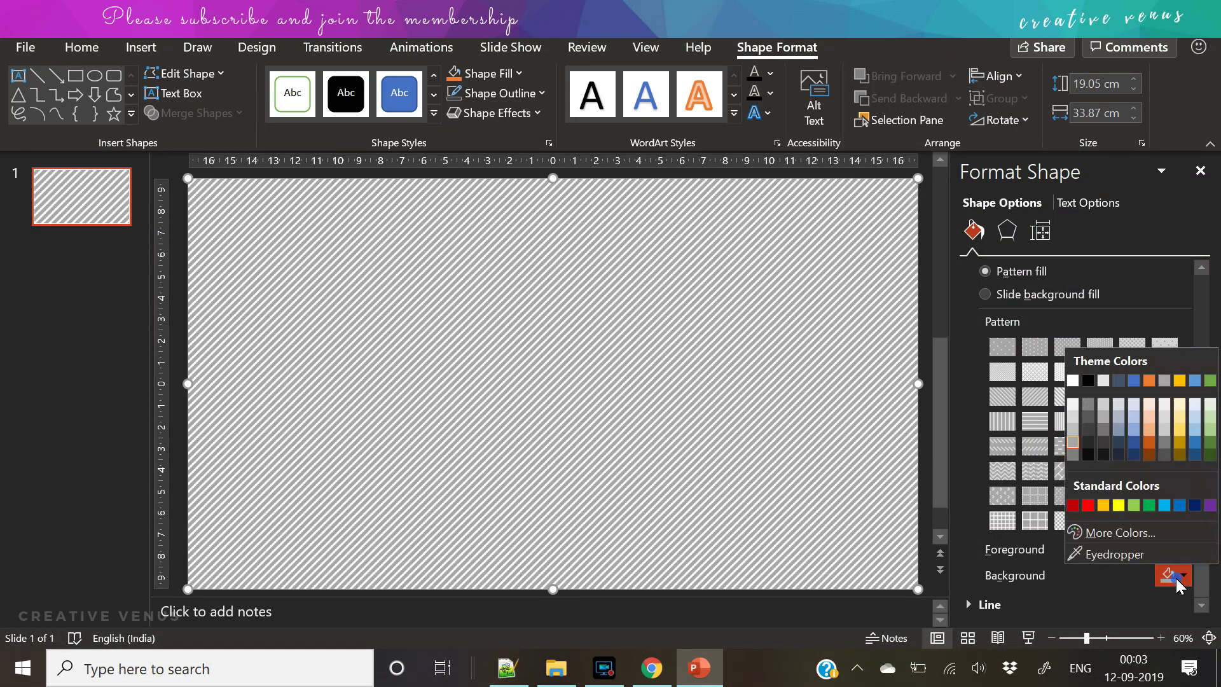
{"action": "left_click", "coordinate": [1088, 381]}
{"action": "left_click", "coordinate": [1181, 552]}
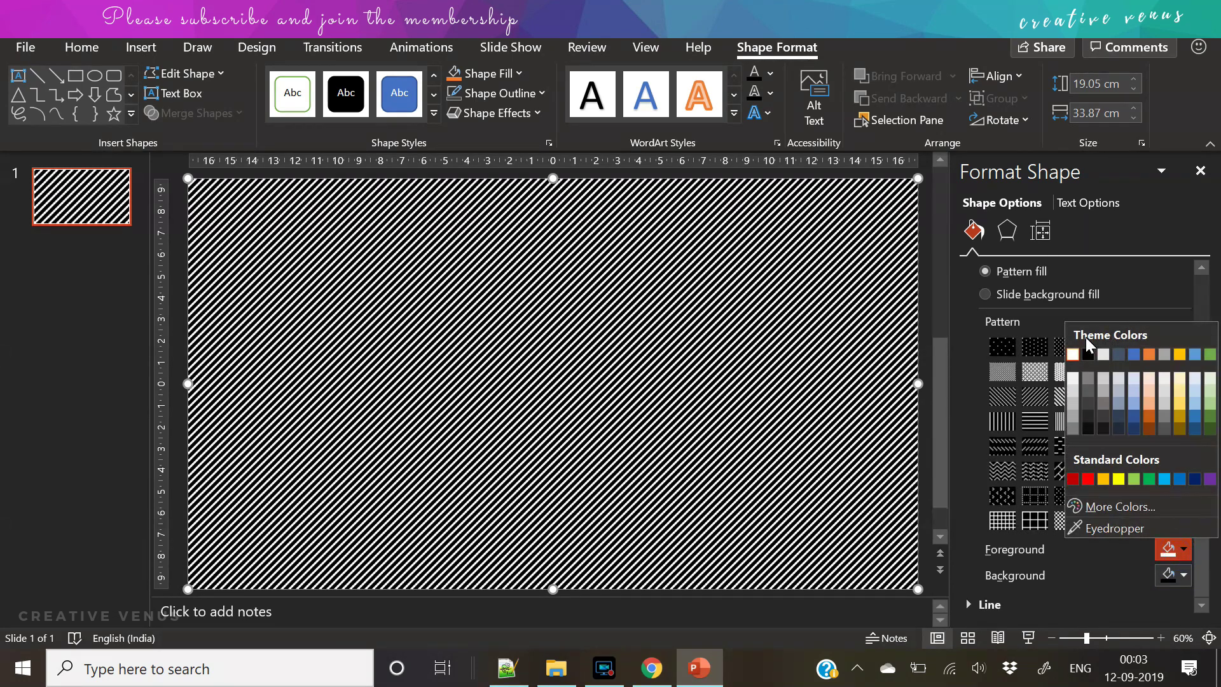
{"action": "left_click", "coordinate": [1072, 355]}
{"action": "left_click", "coordinate": [1169, 576]}
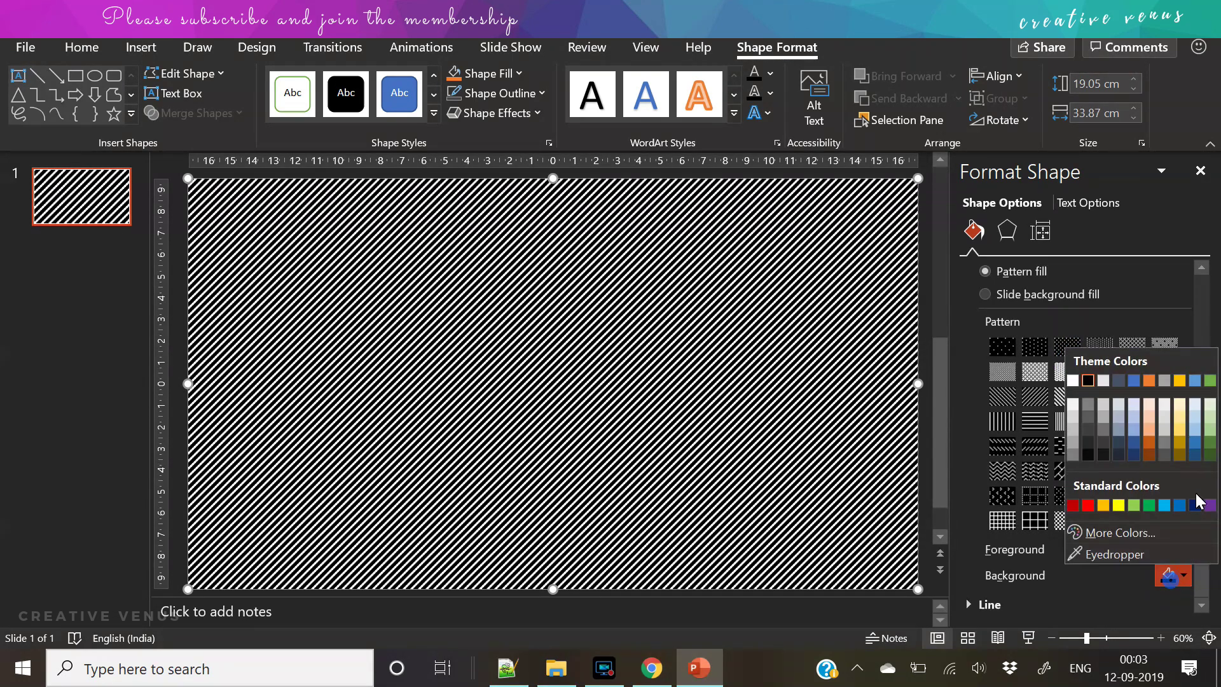
{"action": "left_click", "coordinate": [1196, 505]}
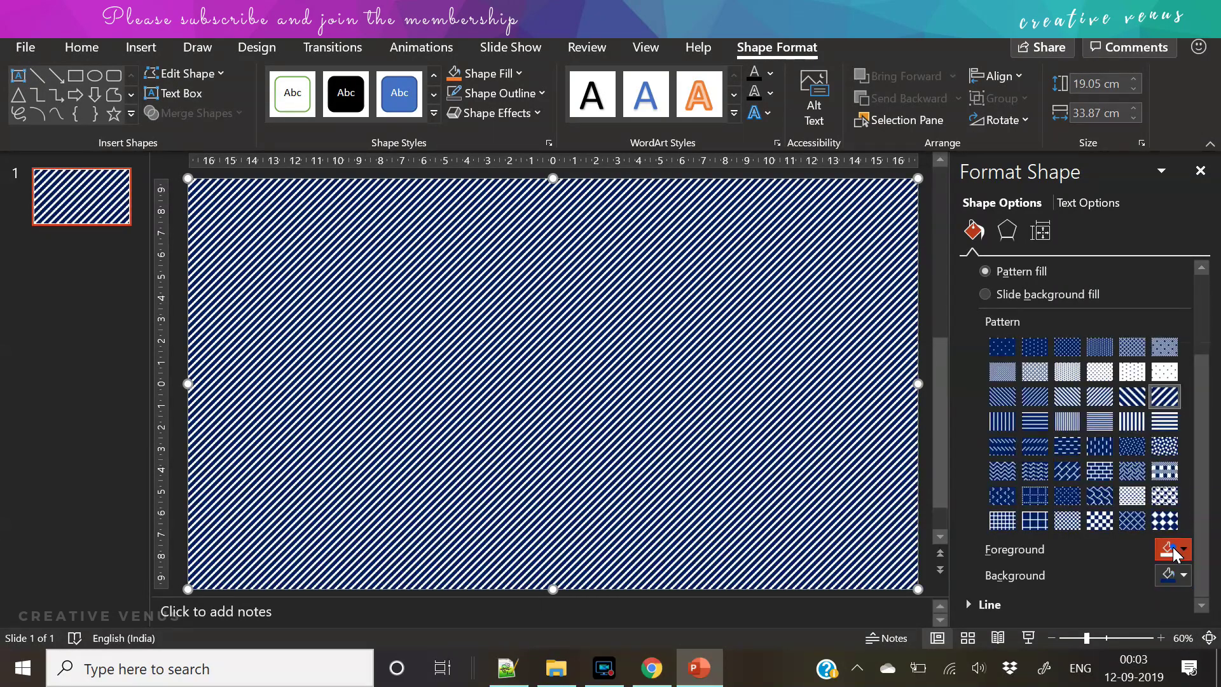
{"action": "left_click", "coordinate": [1181, 549]}
{"action": "left_click", "coordinate": [1163, 480]}
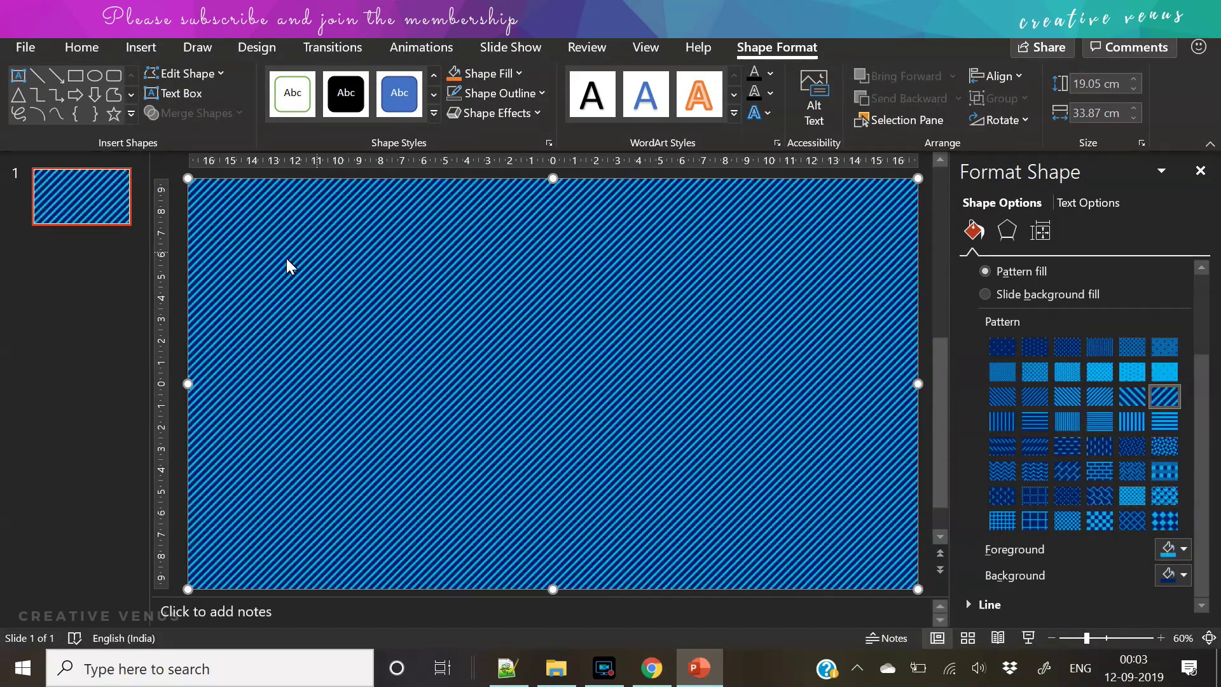
Step: Duplicate the striped rectangle and switch the copy to a gradient fill
{"action": "key", "text": "ctrl+c"}
{"action": "key", "text": "ctrl+v"}
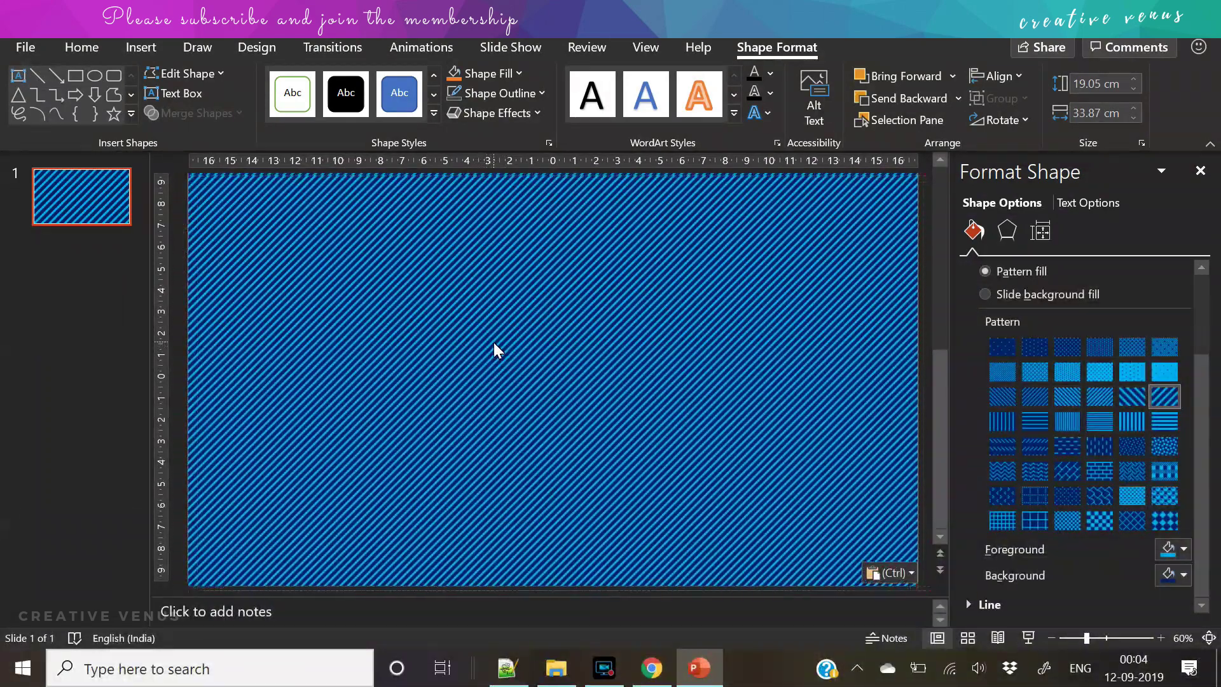
{"action": "left_click", "coordinate": [493, 343]}
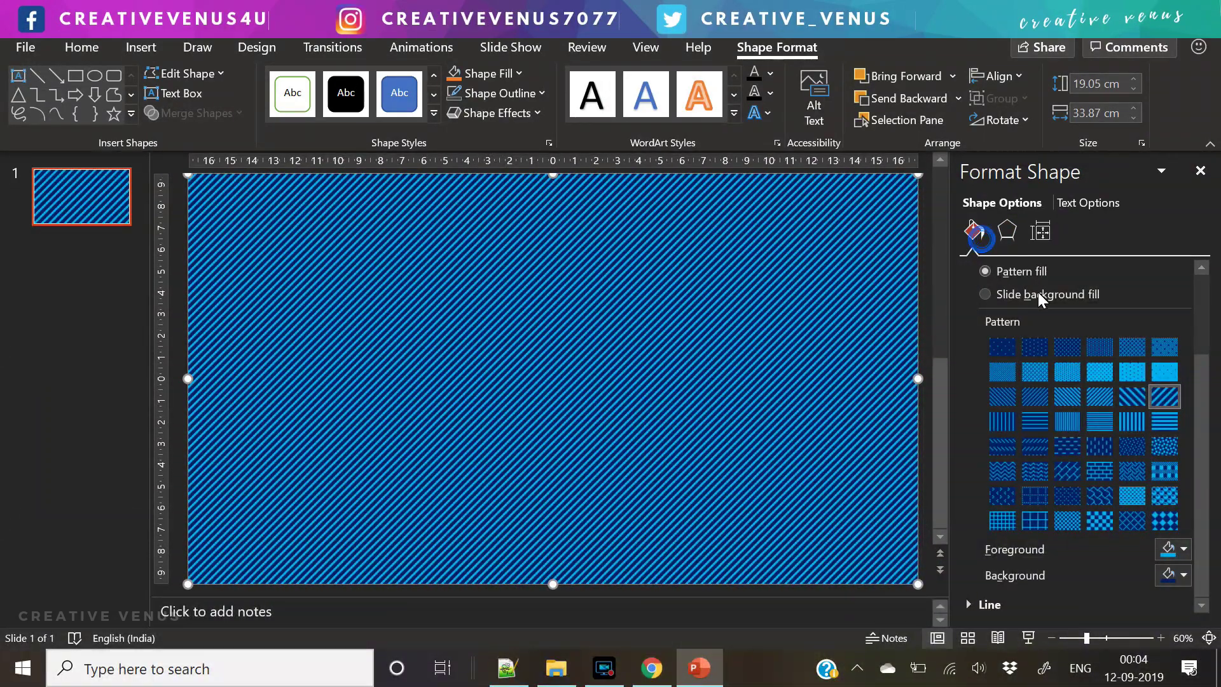
{"action": "scroll", "coordinate": [1086, 366], "scroll_direction": "up", "scroll_amount": 3}
{"action": "left_click", "coordinate": [1018, 343]}
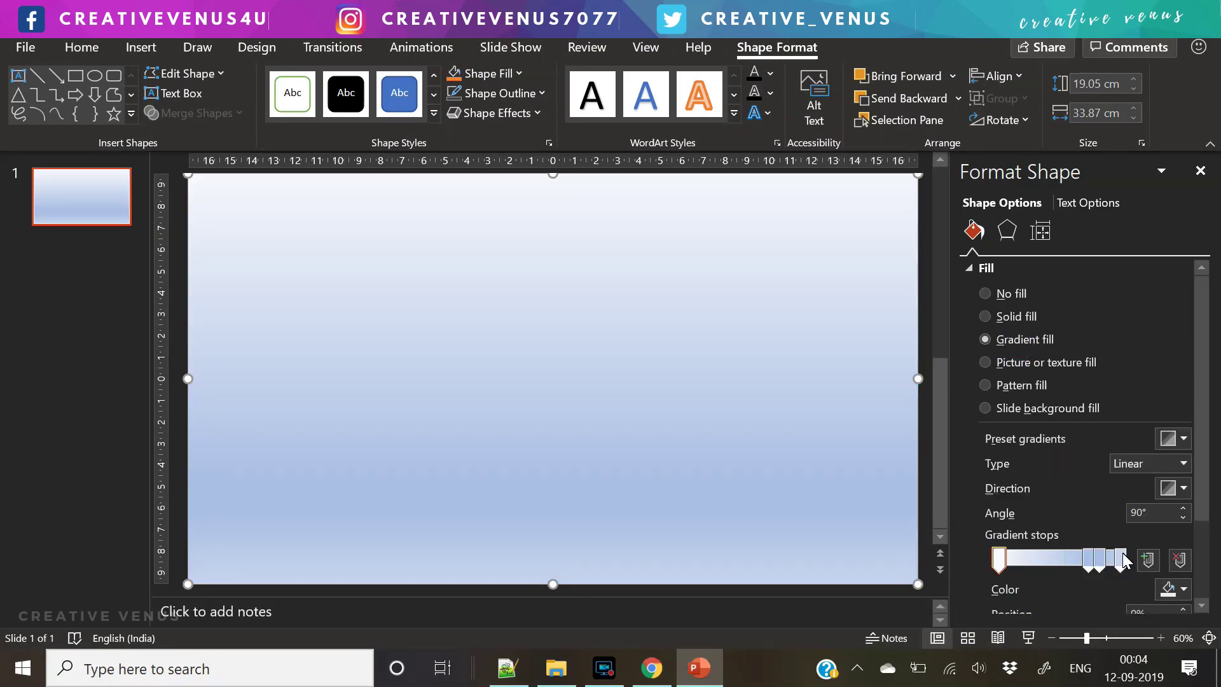
Step: Set the first two gradient stops to blue via More Colors
{"action": "left_click_drag", "start_coordinate": [1096, 572], "coordinate": [1049, 568]}
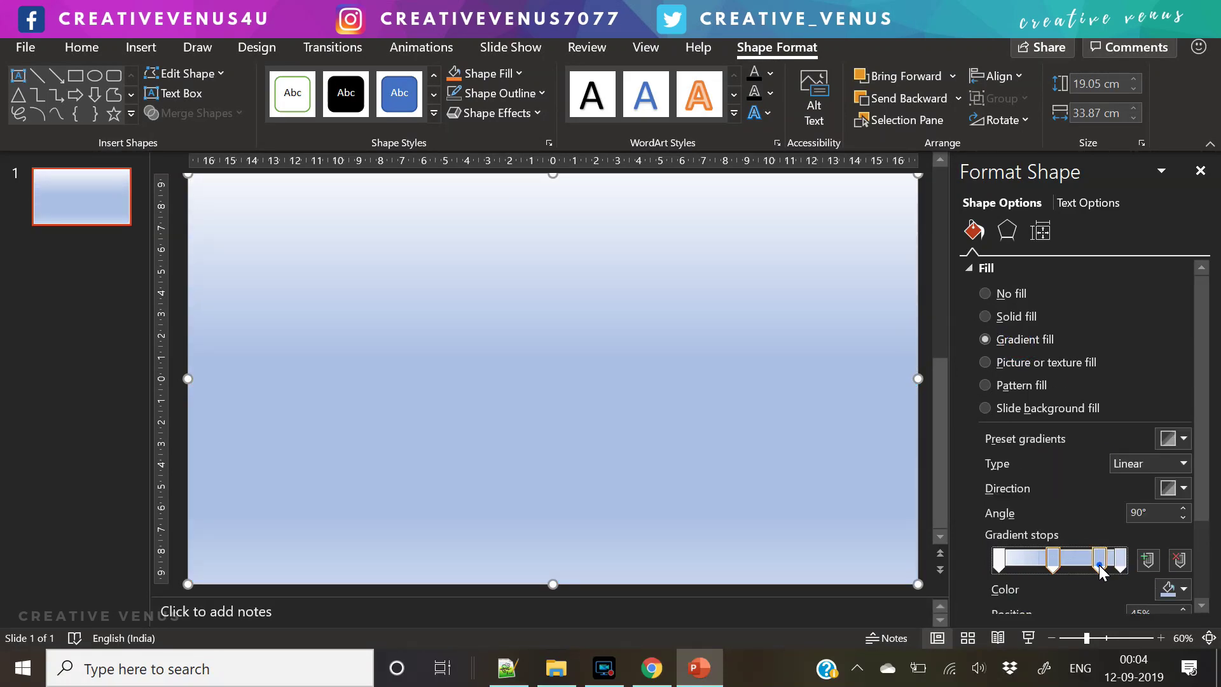
{"action": "left_click", "coordinate": [997, 568]}
{"action": "left_click", "coordinate": [1174, 589]}
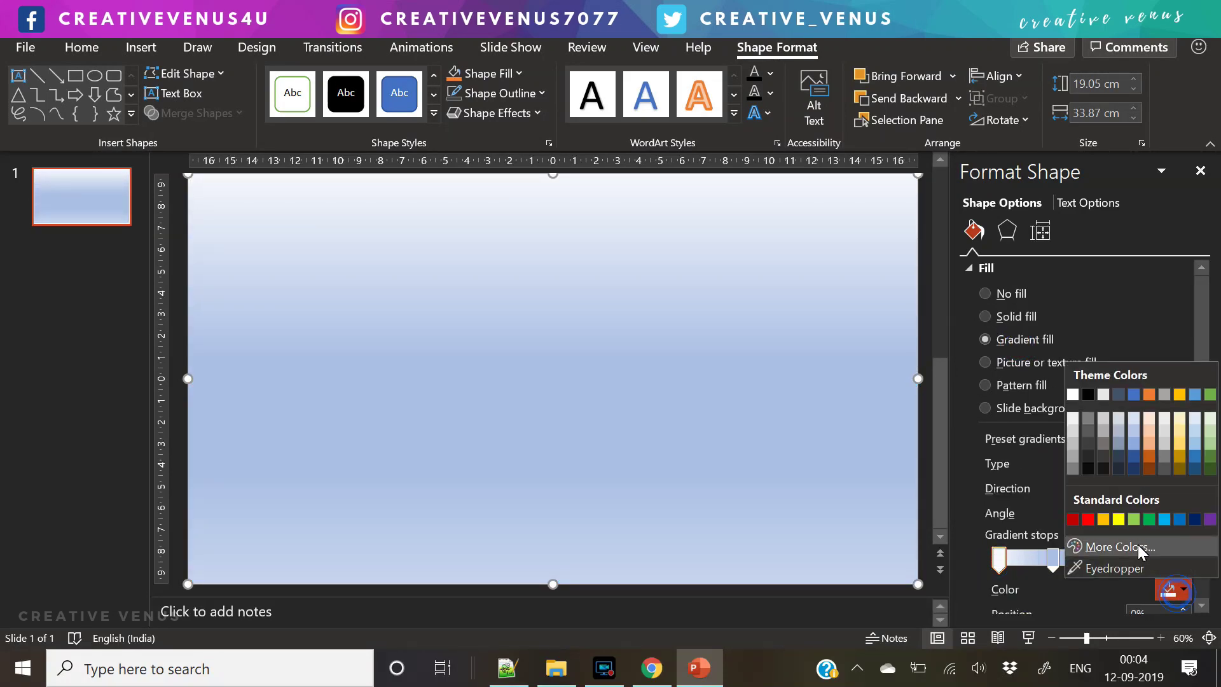
{"action": "left_click", "coordinate": [1142, 547]}
{"action": "left_click", "coordinate": [515, 181]}
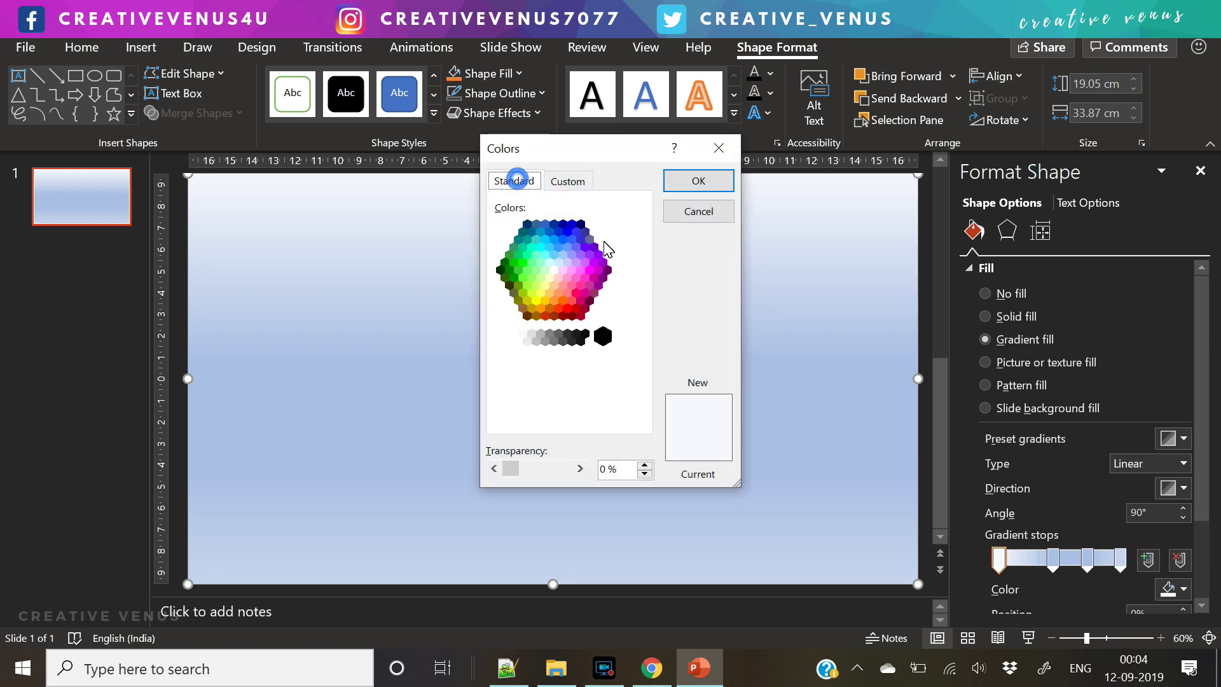
{"action": "left_click", "coordinate": [566, 232]}
{"action": "left_click", "coordinate": [673, 188]}
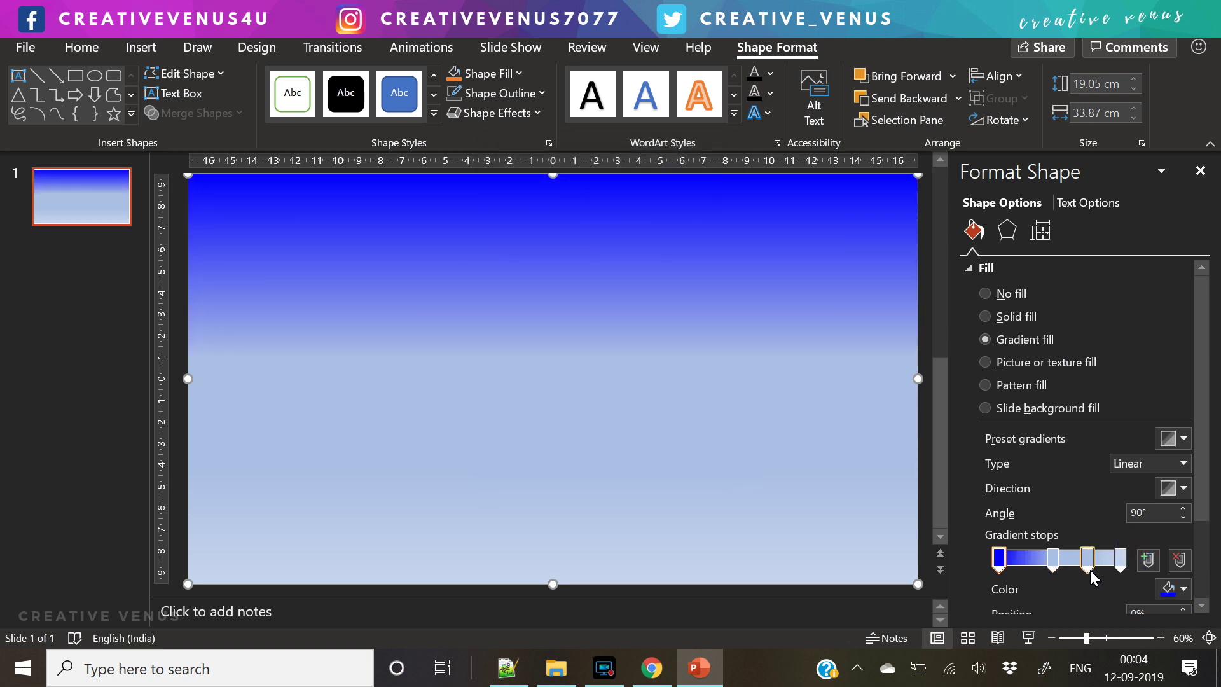
{"action": "left_click", "coordinate": [1052, 563]}
{"action": "left_click", "coordinate": [1173, 589]}
{"action": "left_click", "coordinate": [1106, 566]}
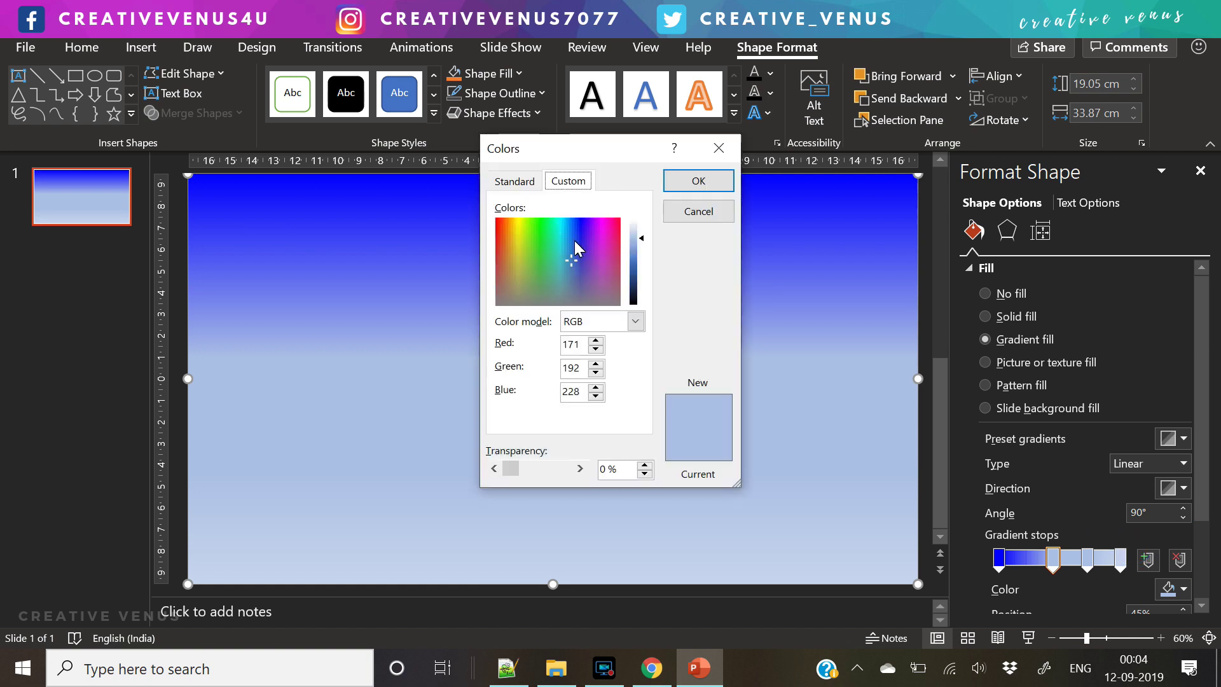
{"action": "left_click", "coordinate": [515, 182]}
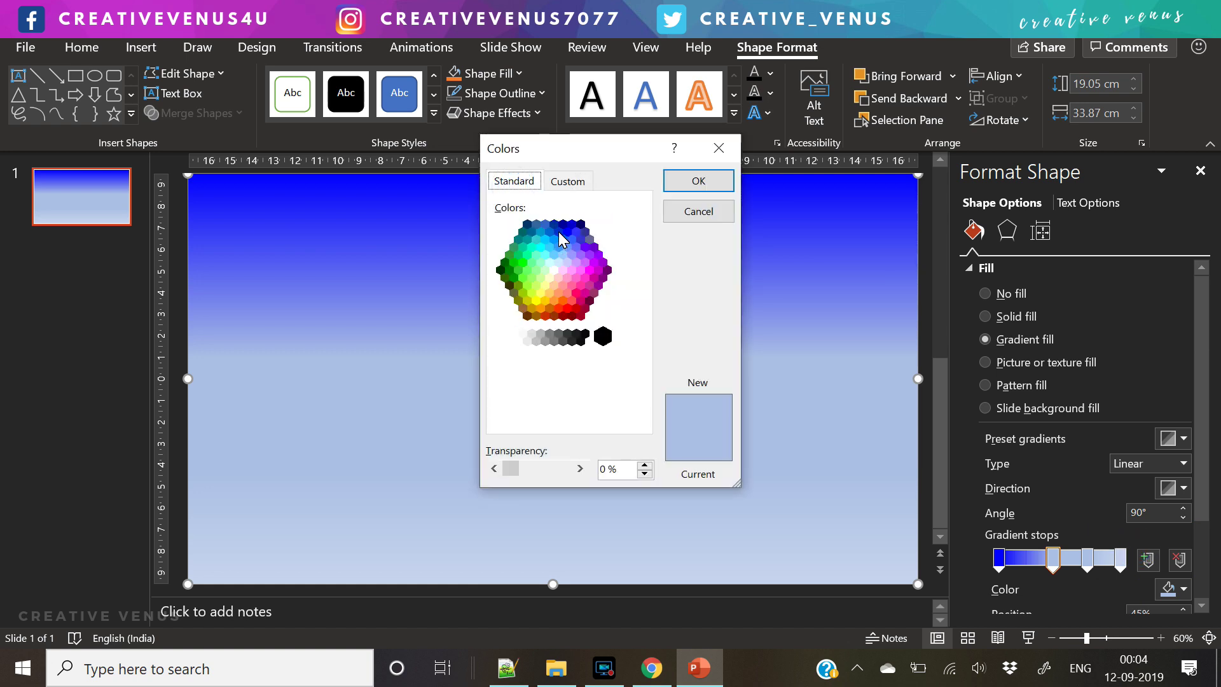
{"action": "left_click", "coordinate": [548, 233]}
{"action": "left_click", "coordinate": [698, 180]}
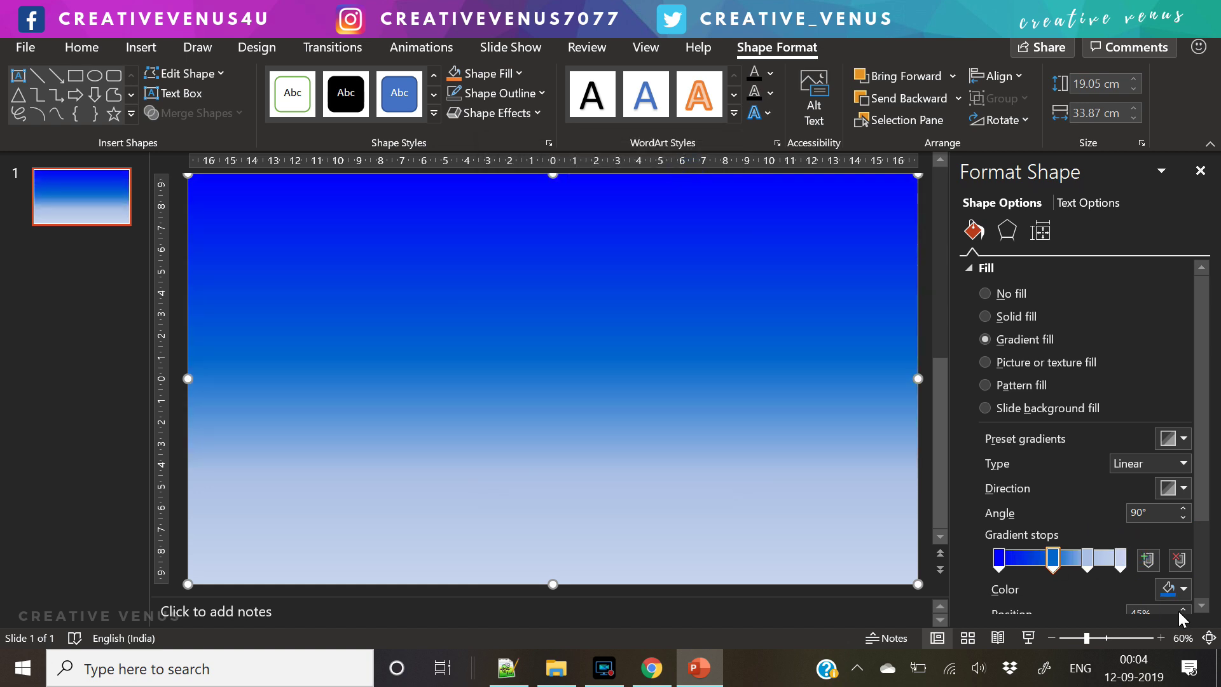
Step: Set the third gradient stop to cyan and the last stop to light blue
{"action": "left_click", "coordinate": [1088, 561]}
{"action": "left_click", "coordinate": [1173, 589]}
{"action": "left_click", "coordinate": [1110, 548]}
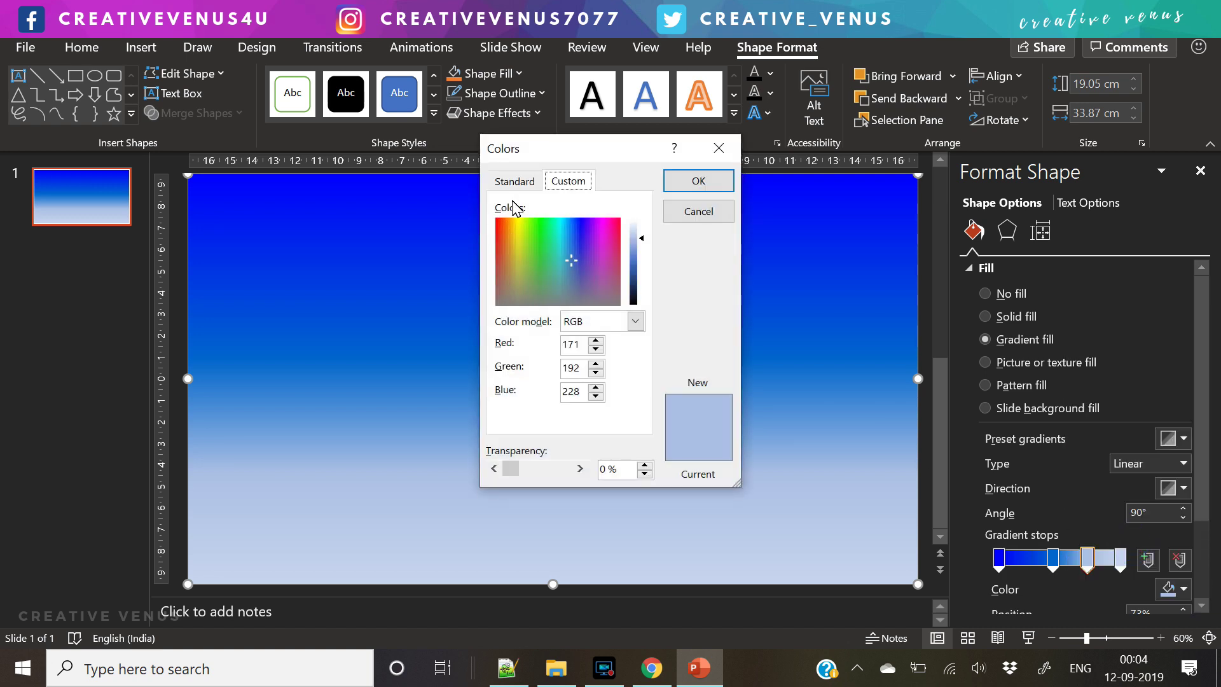
{"action": "left_click", "coordinate": [507, 181]}
{"action": "left_click", "coordinate": [541, 241]}
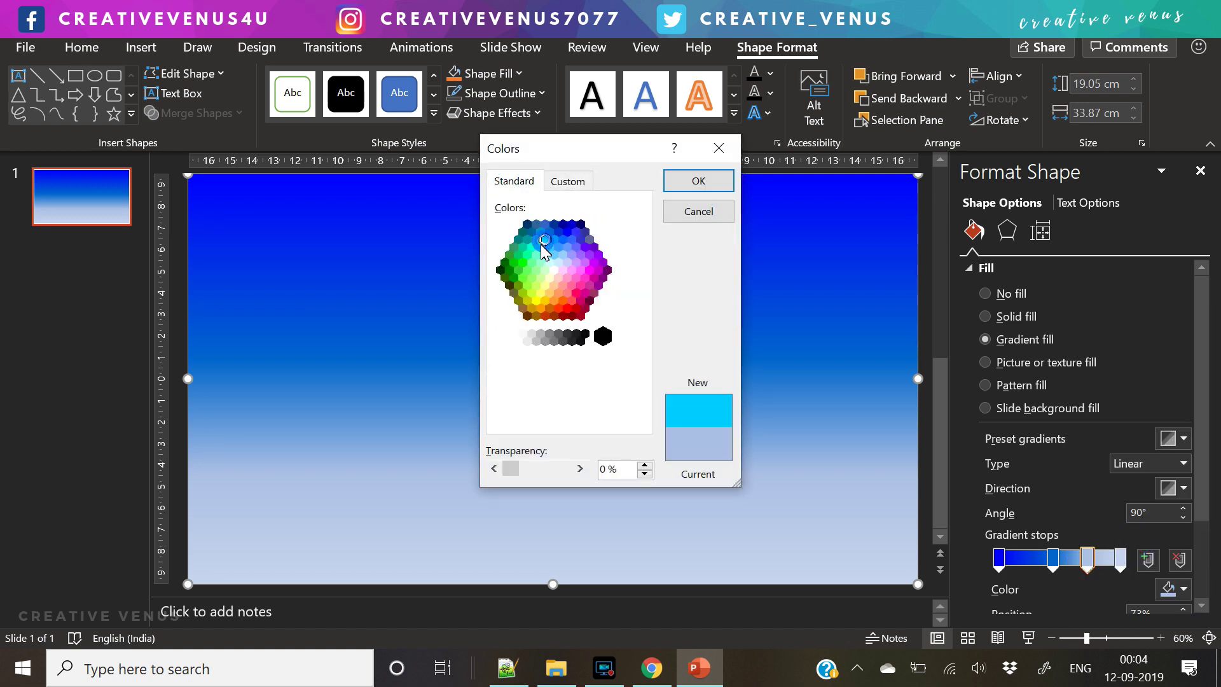
{"action": "left_click", "coordinate": [680, 181]}
{"action": "left_click", "coordinate": [1121, 560]}
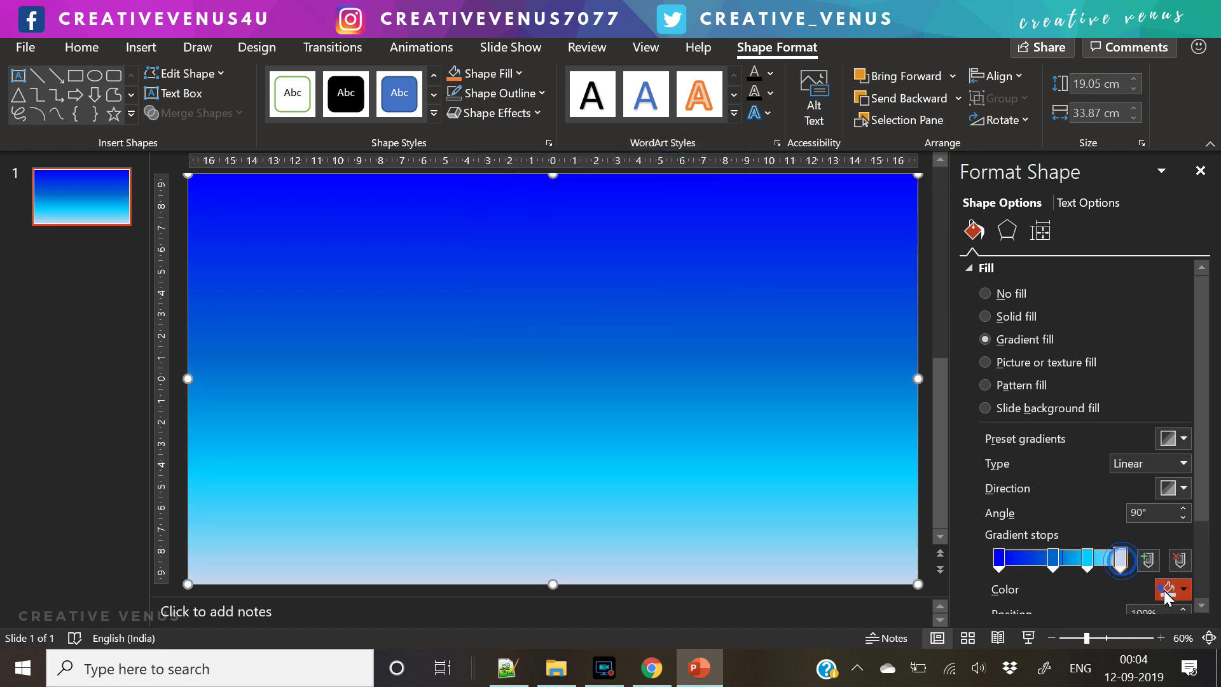
{"action": "left_click", "coordinate": [1174, 589]}
{"action": "left_click", "coordinate": [1110, 548]}
{"action": "left_click", "coordinate": [514, 183]}
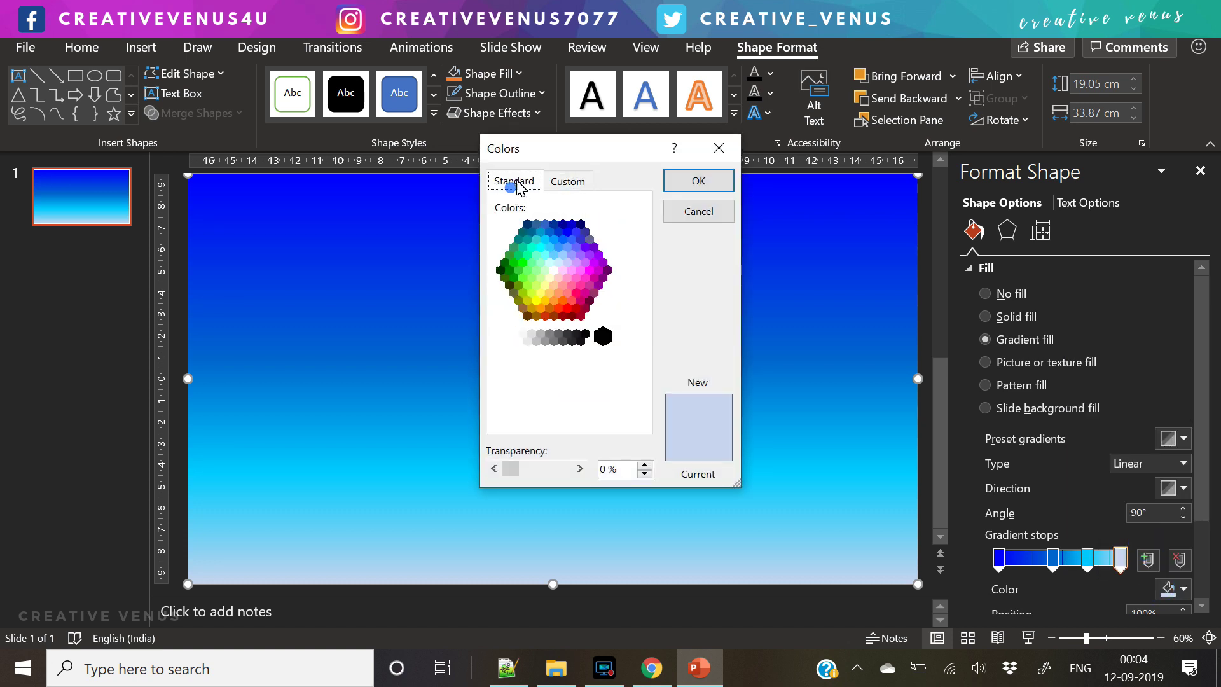
{"action": "left_click", "coordinate": [551, 261]}
{"action": "left_click", "coordinate": [698, 183]}
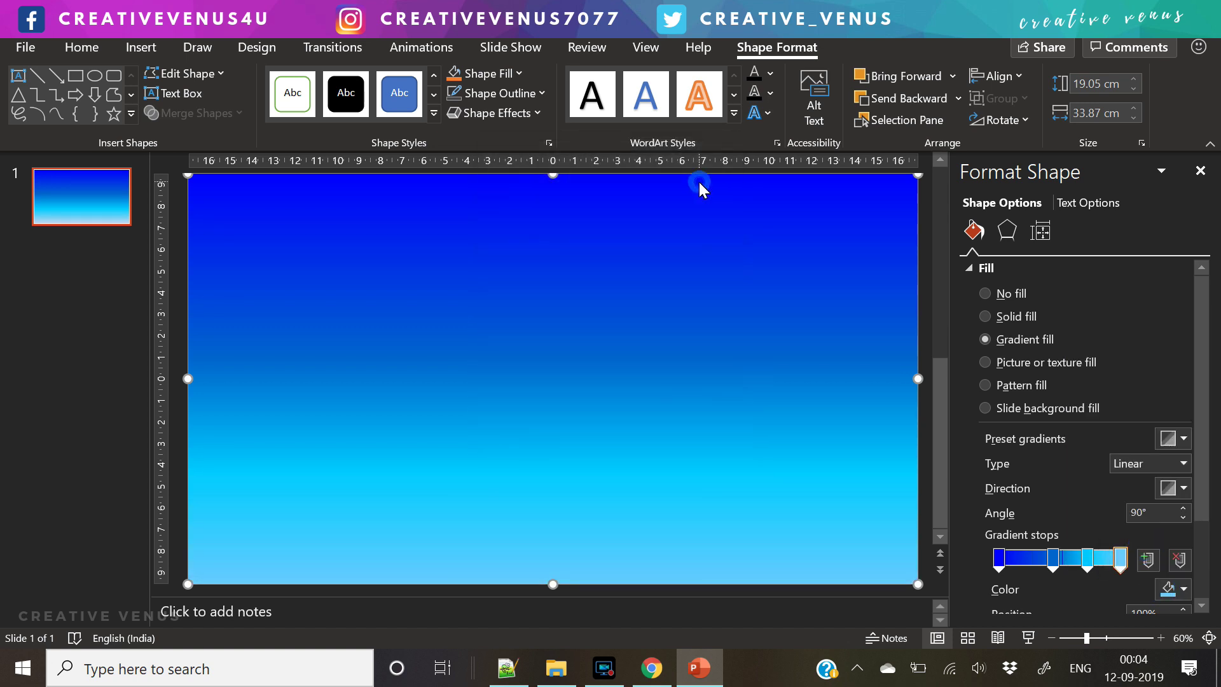
Step: Angle the gradient at 45°, add slight transparency, and add a deep blue stop at 12%
{"action": "left_click_drag", "start_coordinate": [1048, 571], "coordinate": [1041, 570]}
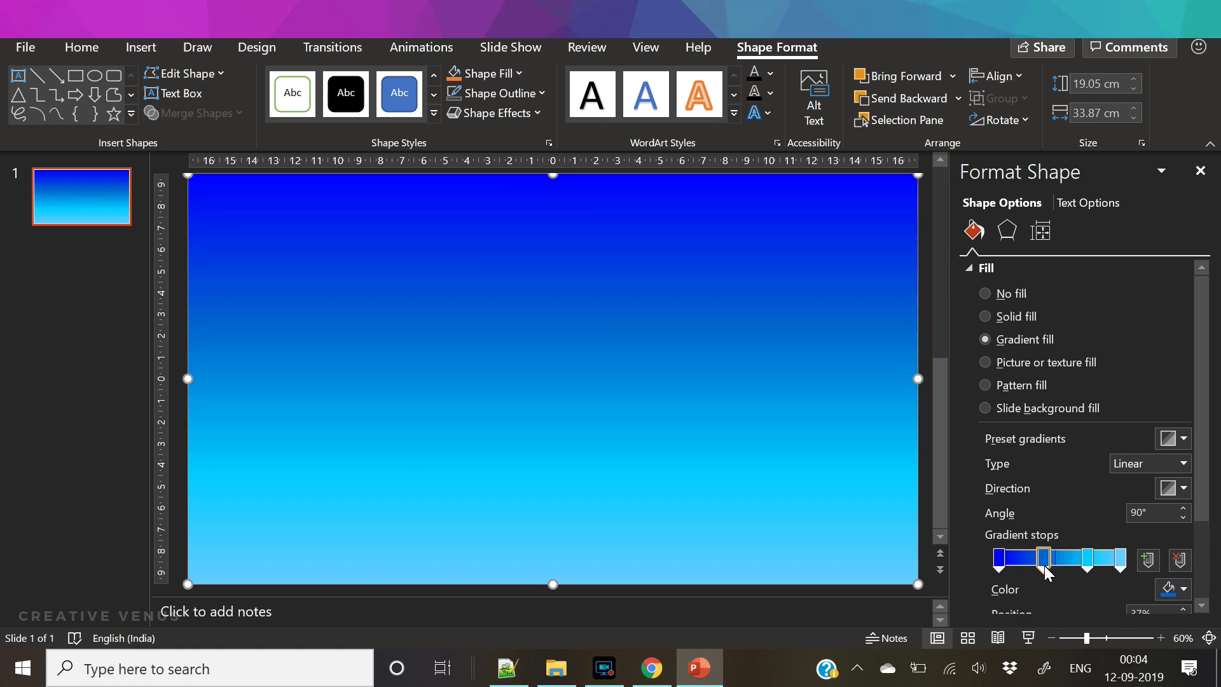
{"action": "left_click", "coordinate": [1176, 487]}
{"action": "left_click", "coordinate": [1087, 601]}
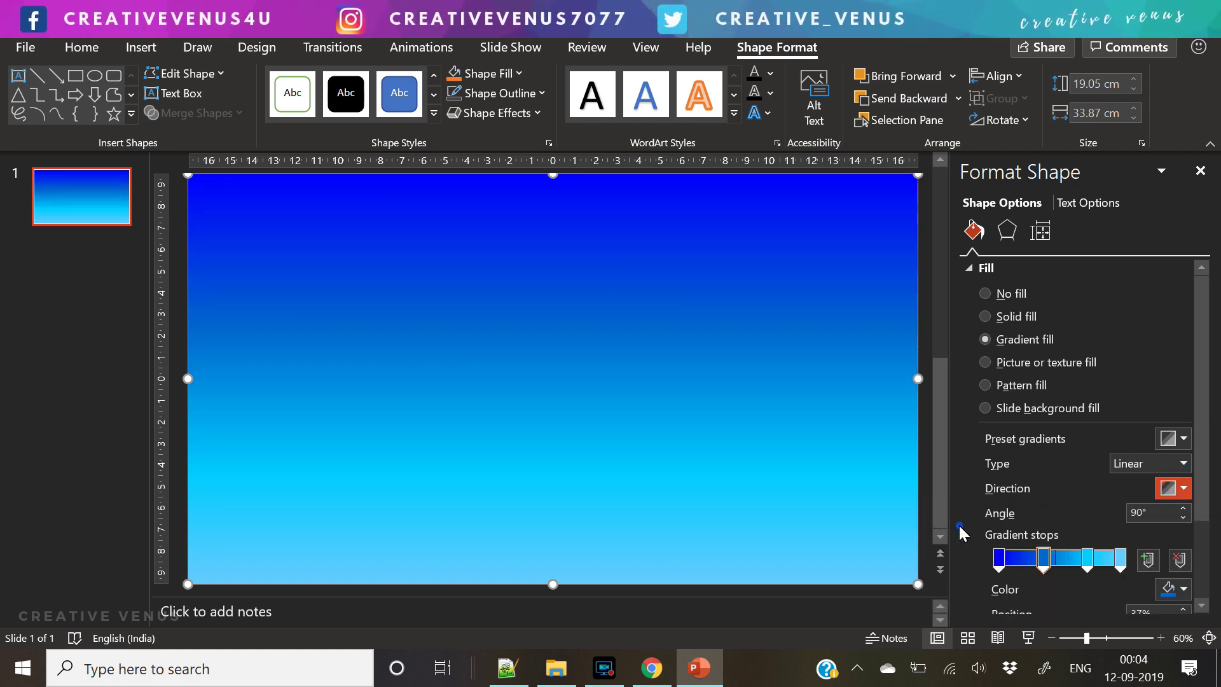
{"action": "scroll", "coordinate": [1202, 547], "scroll_direction": "down", "scroll_amount": 3}
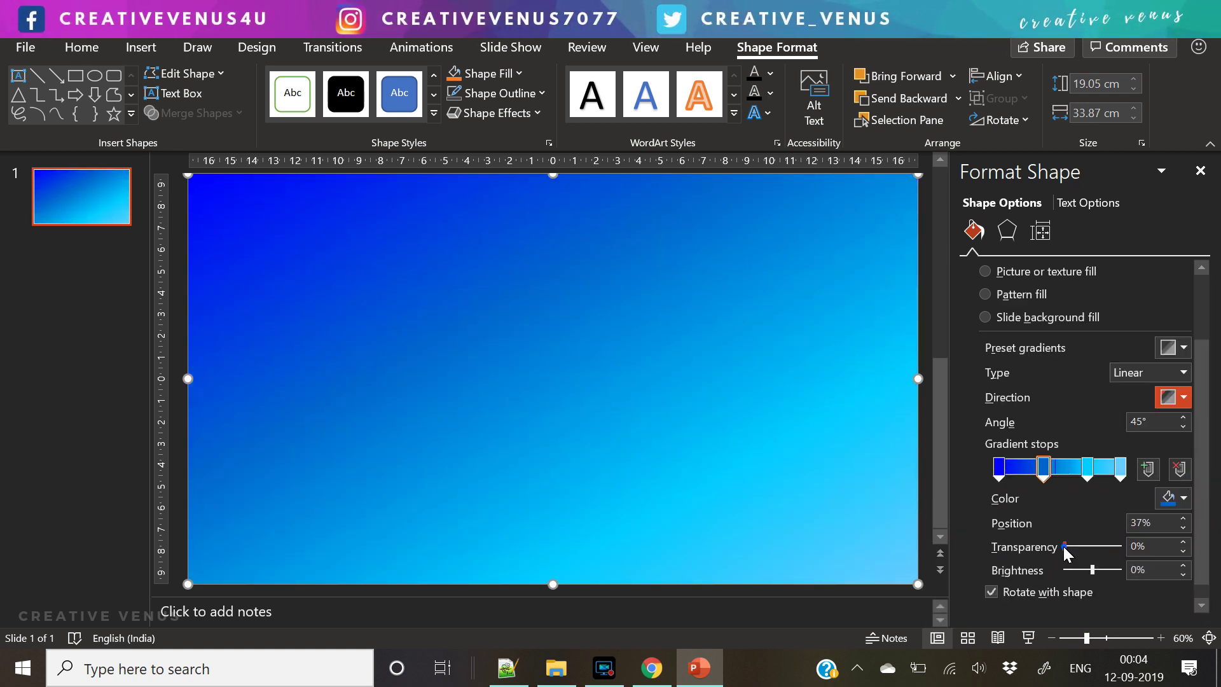
{"action": "left_click_drag", "start_coordinate": [1066, 547], "coordinate": [1072, 547]}
{"action": "left_click", "coordinate": [1088, 468]}
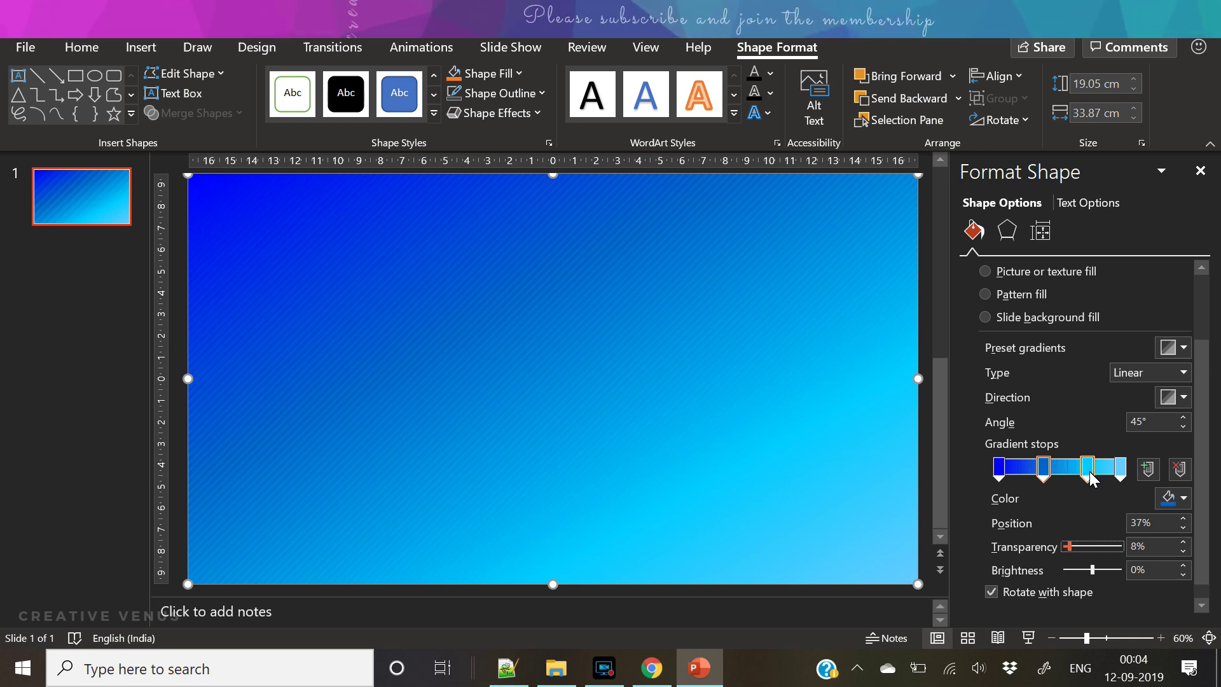
{"action": "left_click_drag", "start_coordinate": [1064, 546], "coordinate": [1069, 547]}
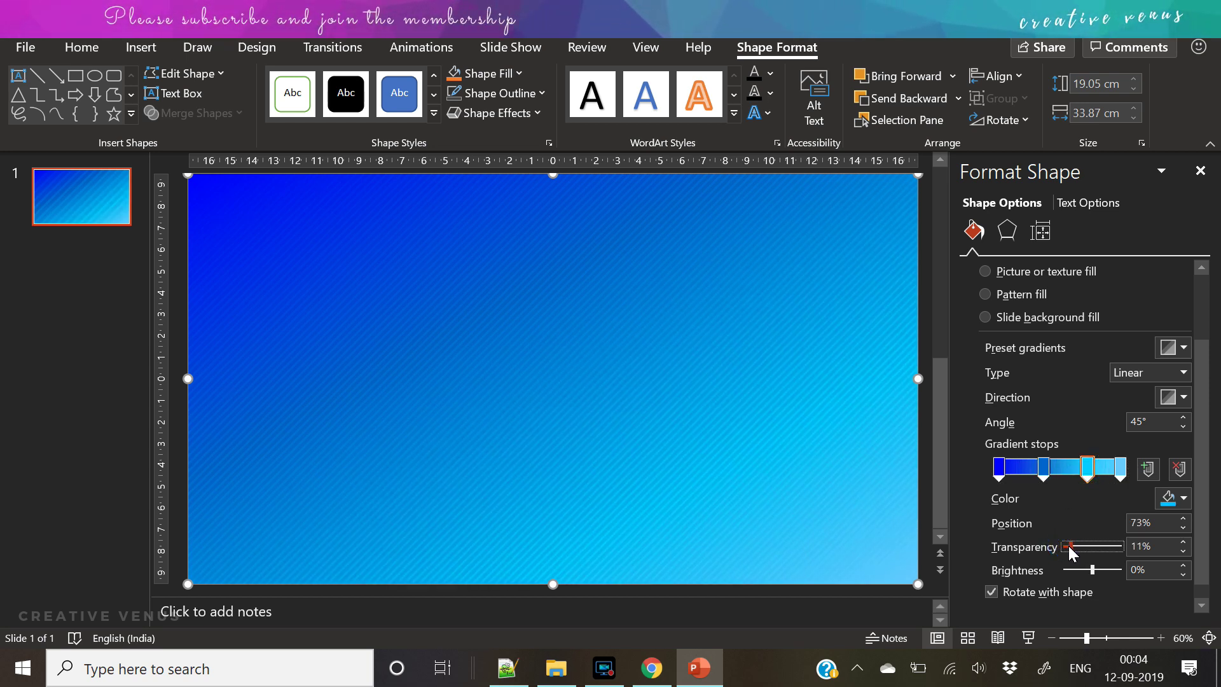
{"action": "left_click", "coordinate": [1014, 474]}
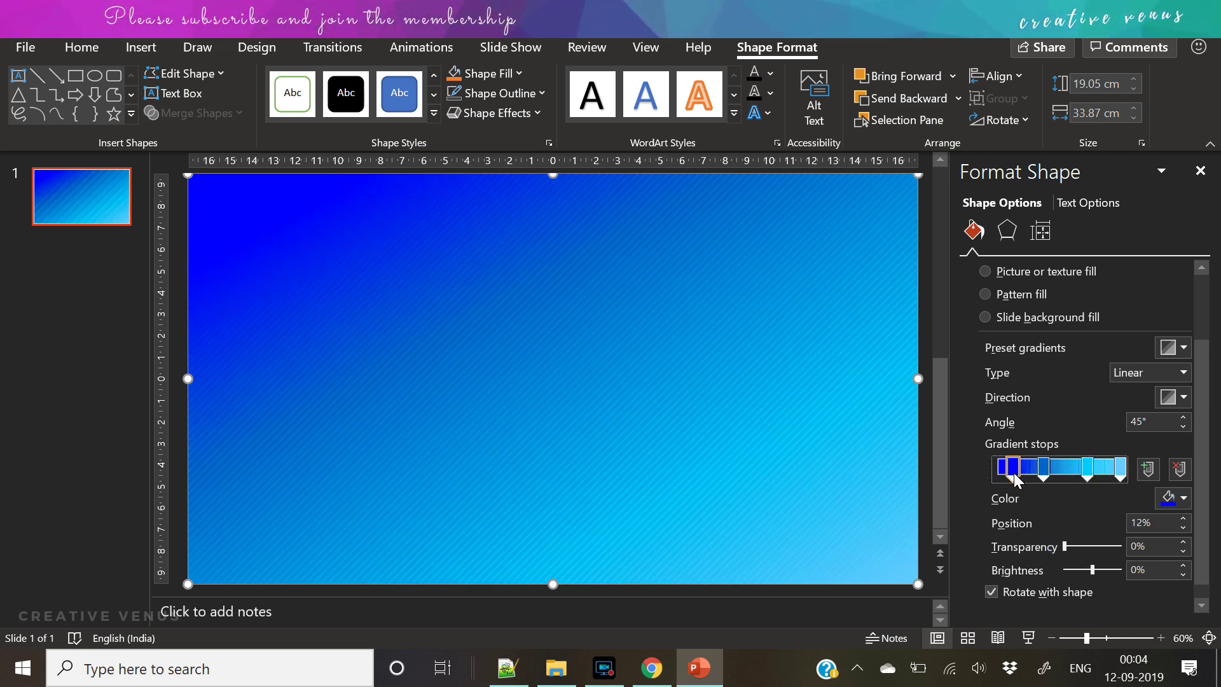
{"action": "left_click", "coordinate": [1043, 470]}
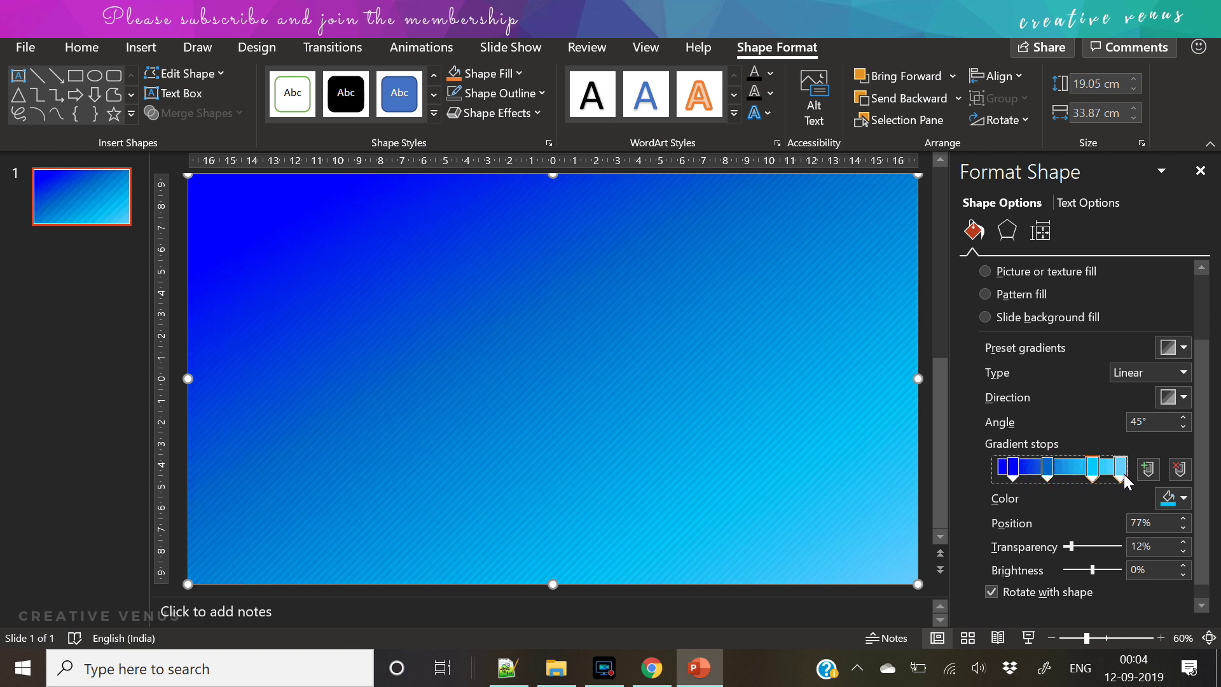
{"action": "left_click_drag", "start_coordinate": [1119, 481], "coordinate": [1131, 492]}
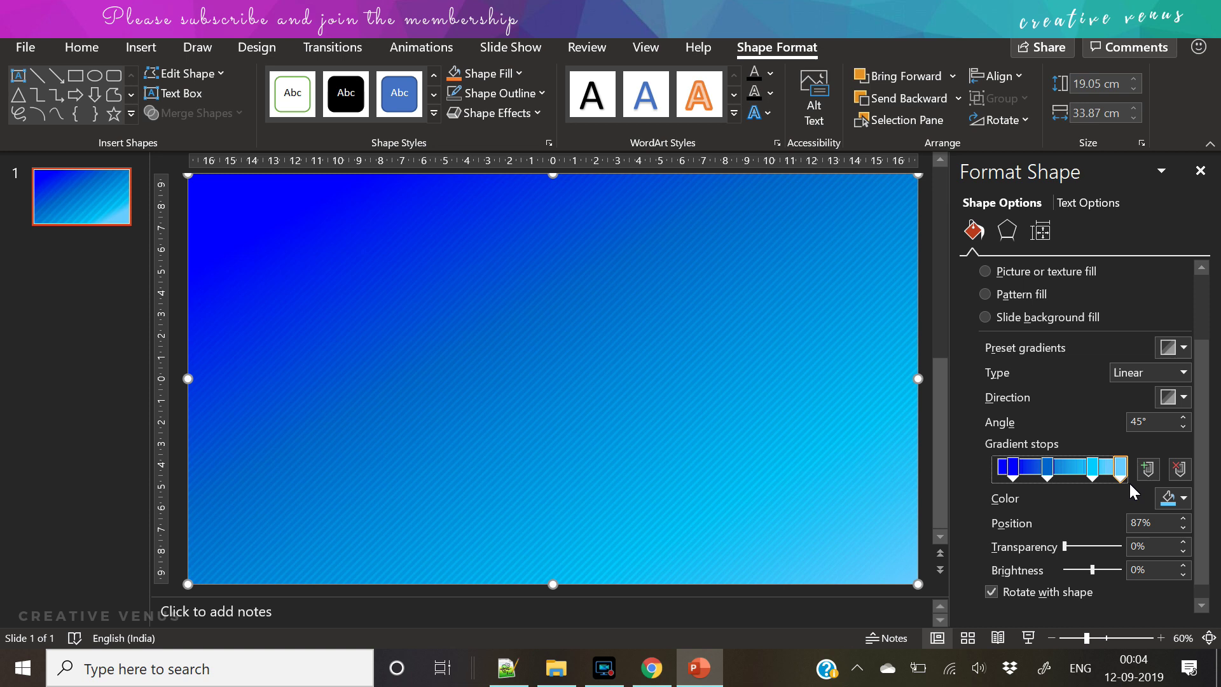
Step: Make the gradient's end stop teal and slide the cyan stop to about 71%
{"action": "left_click", "coordinate": [1181, 503]}
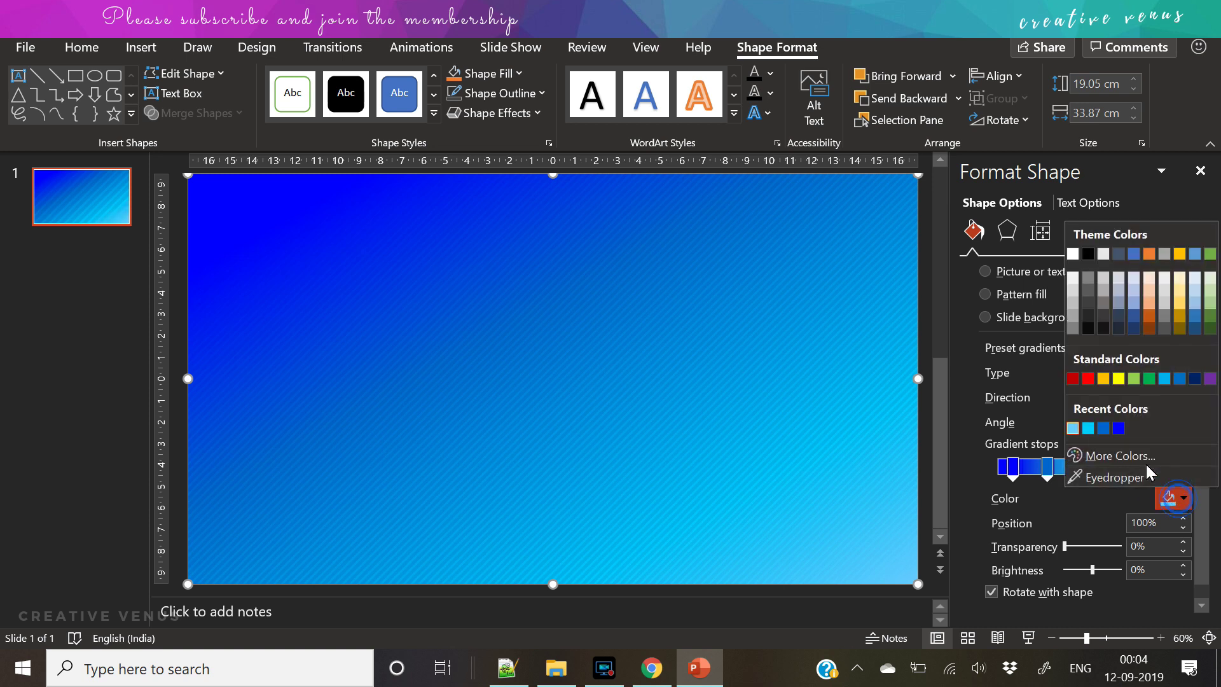
{"action": "left_click", "coordinate": [1110, 457]}
{"action": "left_click", "coordinate": [537, 241]}
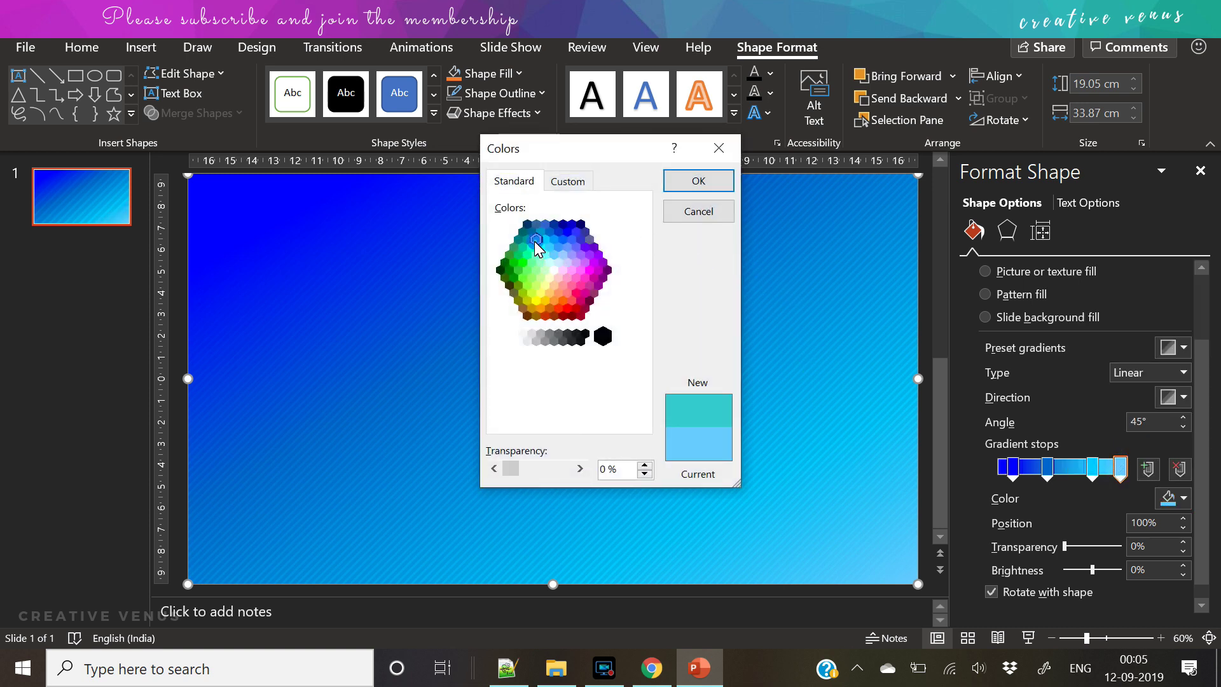
{"action": "left_click", "coordinate": [694, 182]}
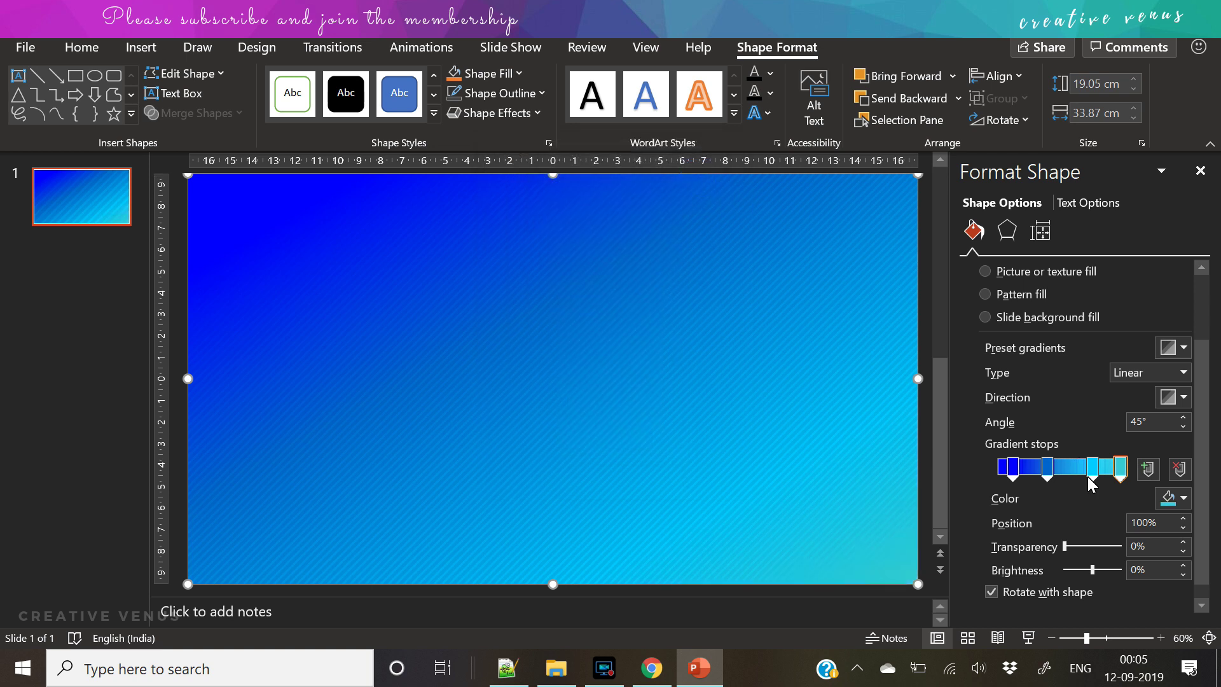
{"action": "left_click_drag", "start_coordinate": [1091, 483], "coordinate": [1085, 474]}
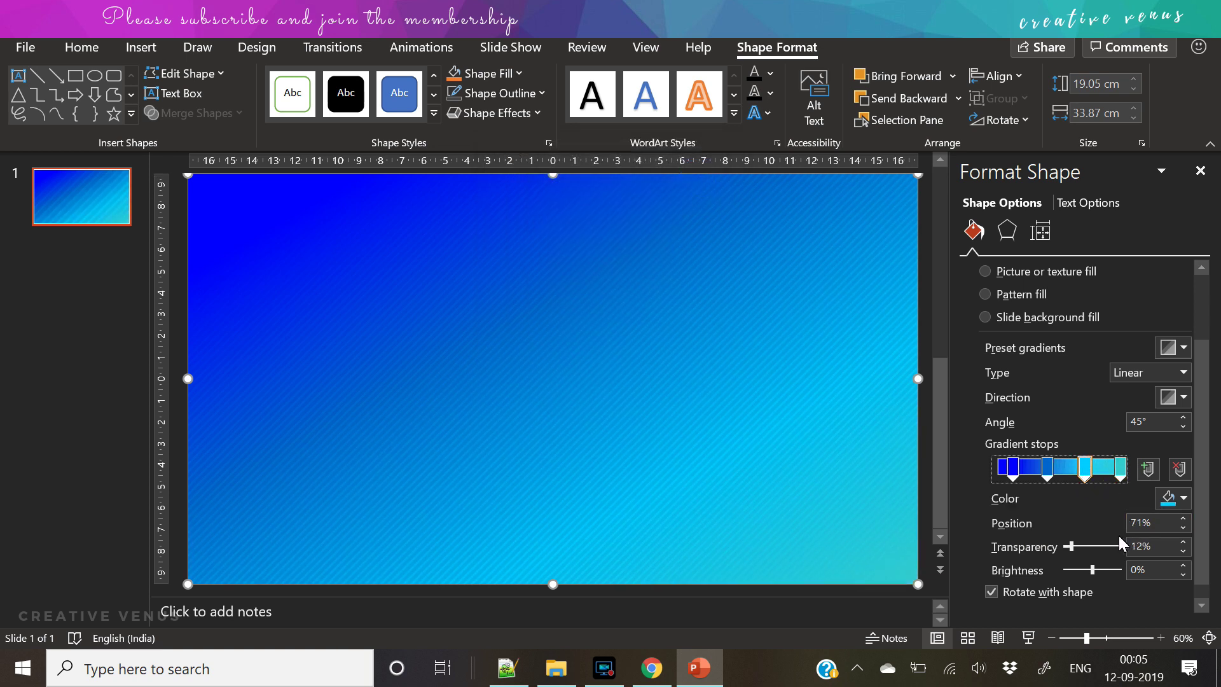
Step: Add a text box above the centre of the gradient slide
{"action": "left_click", "coordinate": [182, 305]}
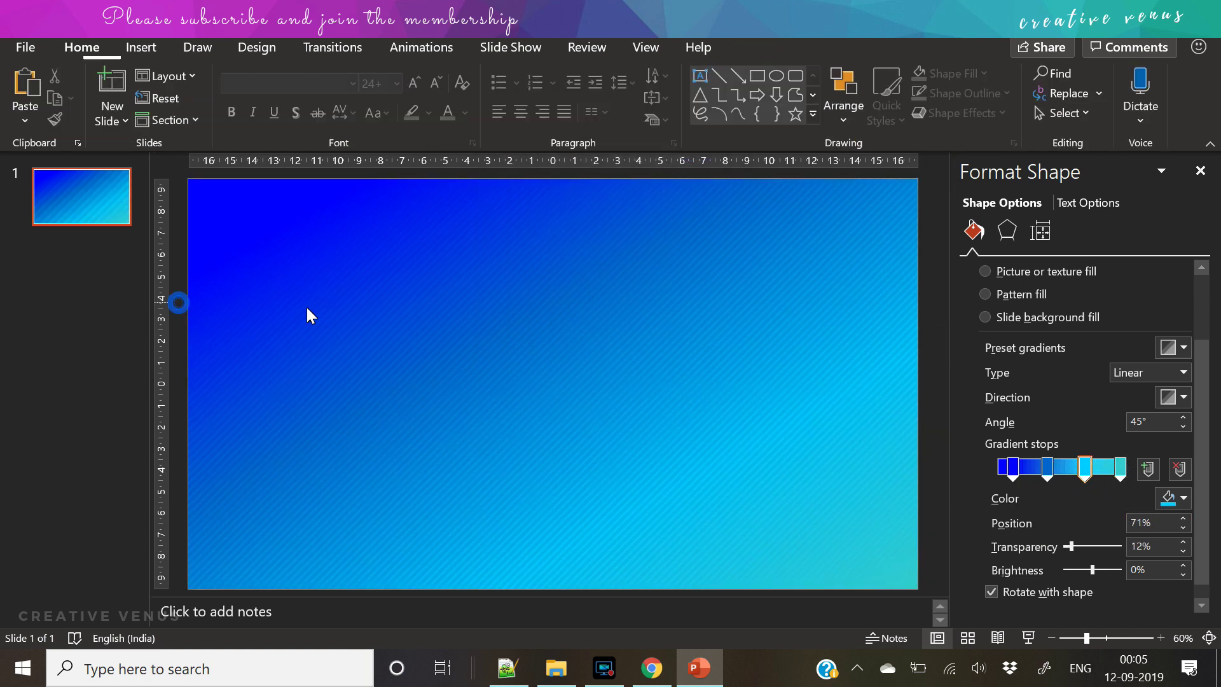
{"action": "left_click", "coordinate": [139, 48]}
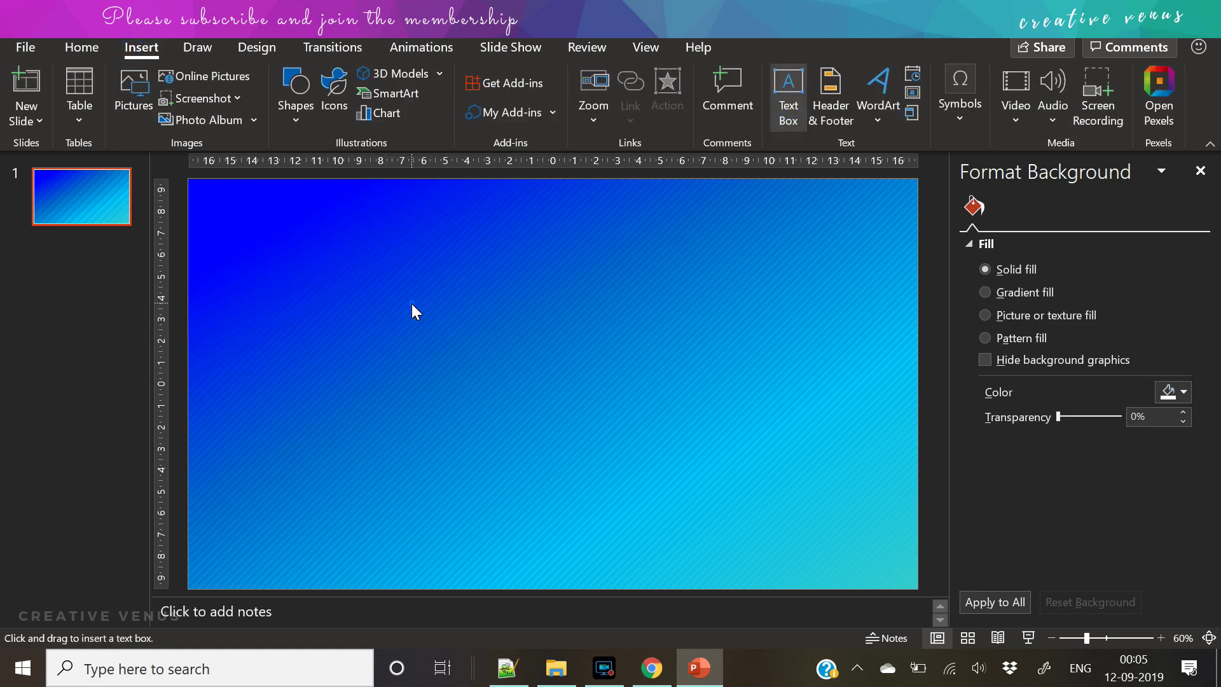
{"action": "left_click_drag", "start_coordinate": [411, 304], "coordinate": [659, 408]}
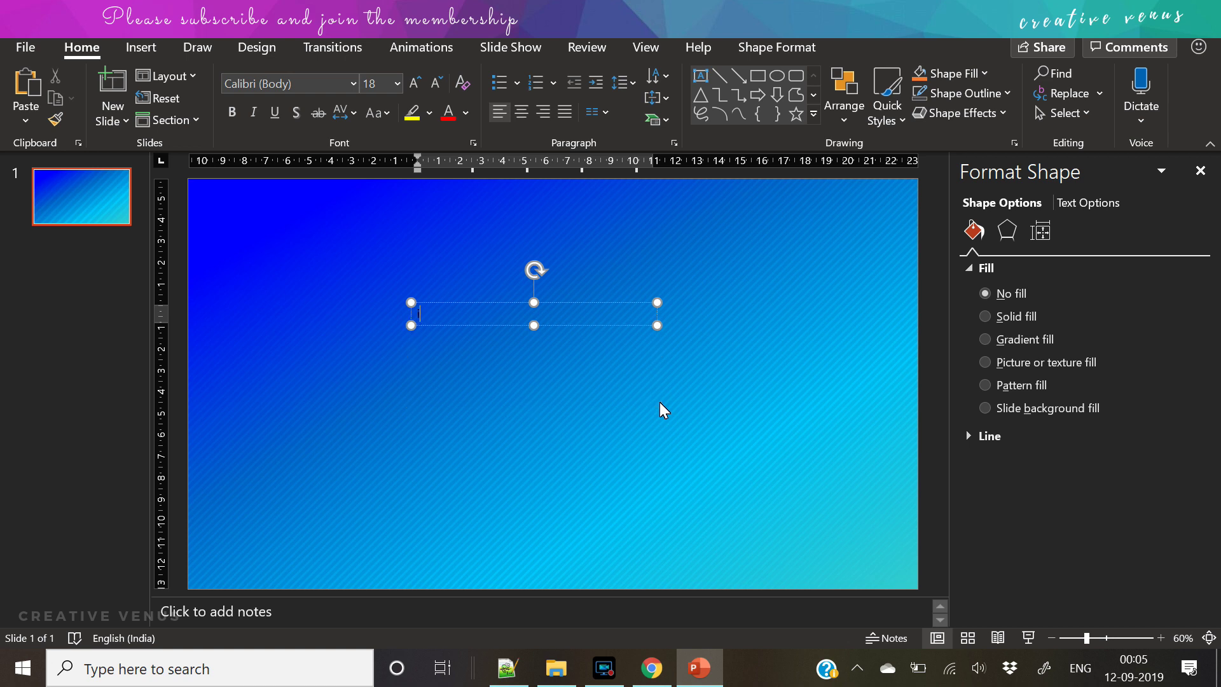
Step: Format the text in the Kust font, white, with a much larger size
{"action": "left_click", "coordinate": [339, 89]}
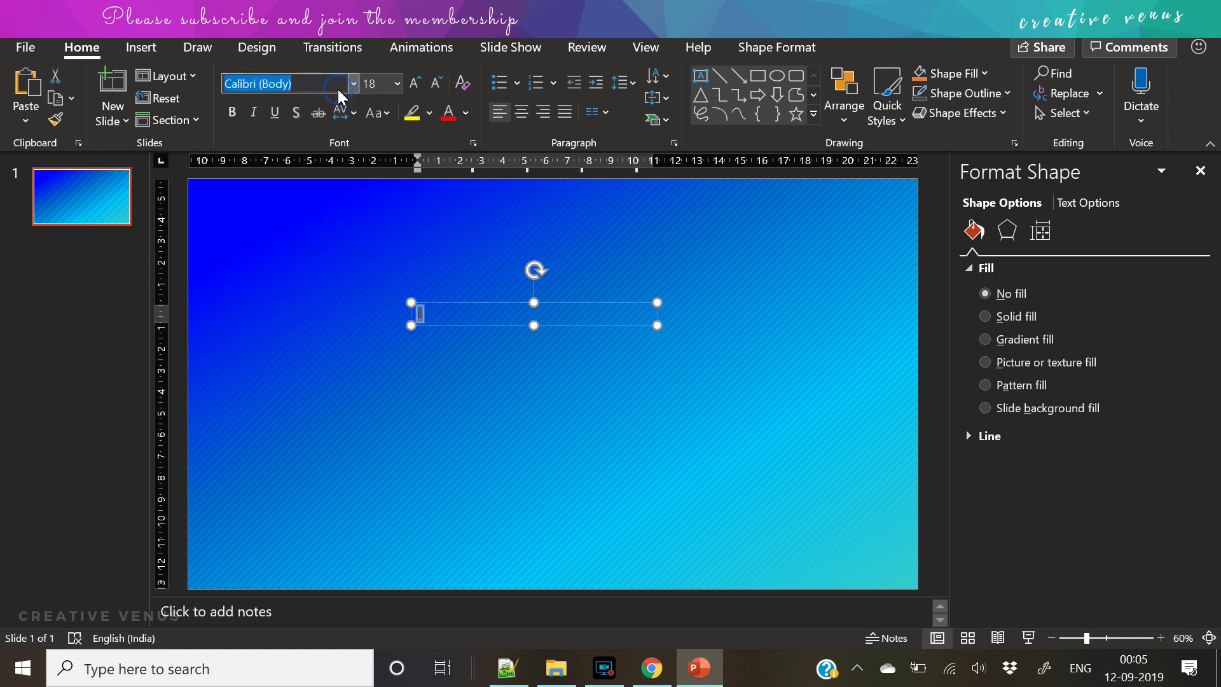
{"action": "key", "text": "Return"}
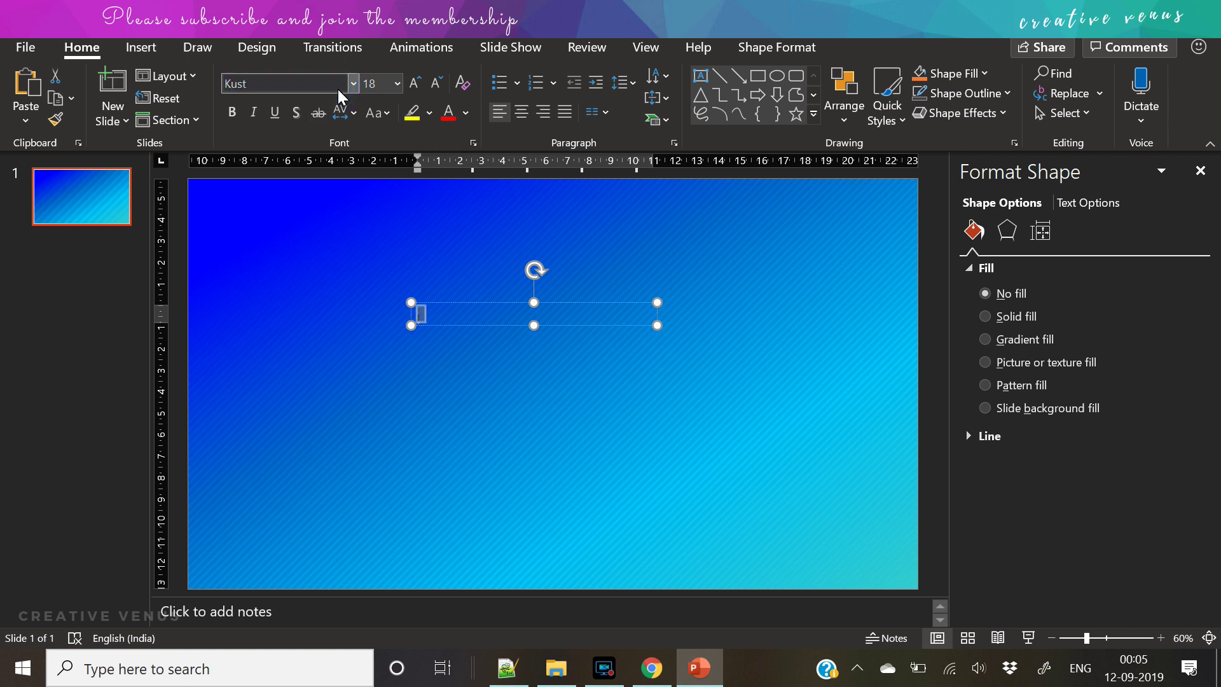
{"action": "left_click", "coordinate": [465, 112]}
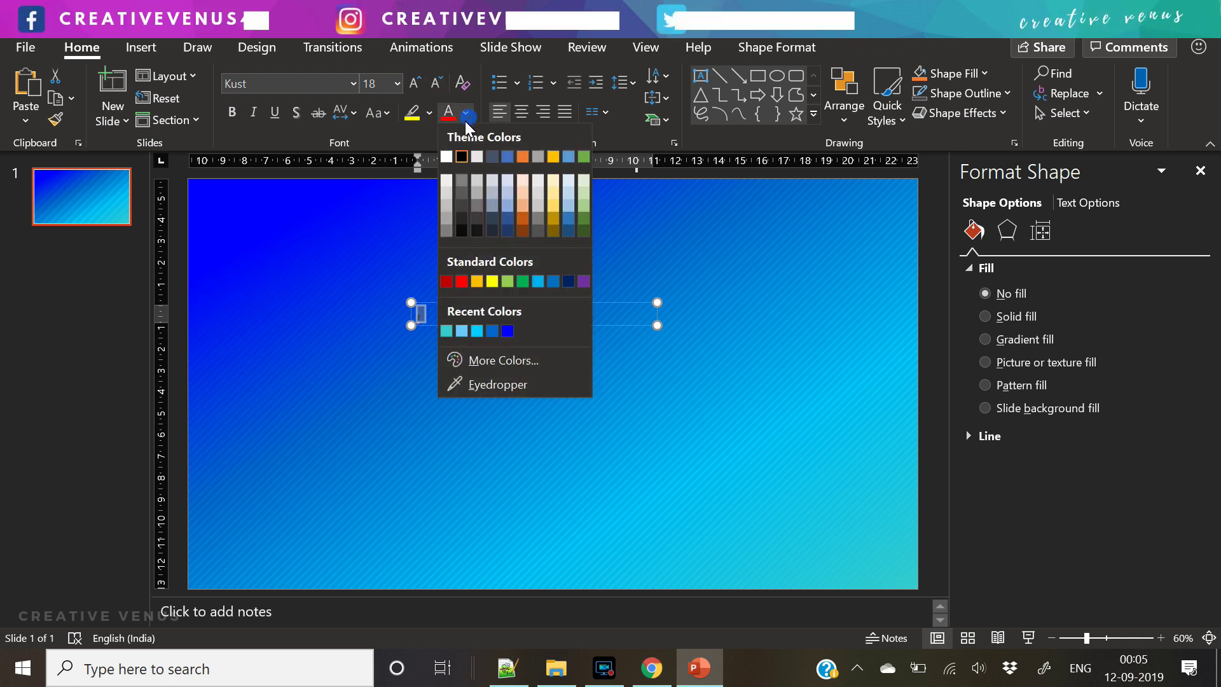
{"action": "left_click", "coordinate": [445, 156]}
{"action": "left_click", "coordinate": [414, 83]}
{"action": "left_click", "coordinate": [414, 83]}
{"action": "left_click", "coordinate": [414, 83]}
{"action": "left_click", "coordinate": [414, 84]}
{"action": "left_click", "coordinate": [414, 84]}
{"action": "left_click", "coordinate": [414, 83]}
{"action": "left_click", "coordinate": [414, 83]}
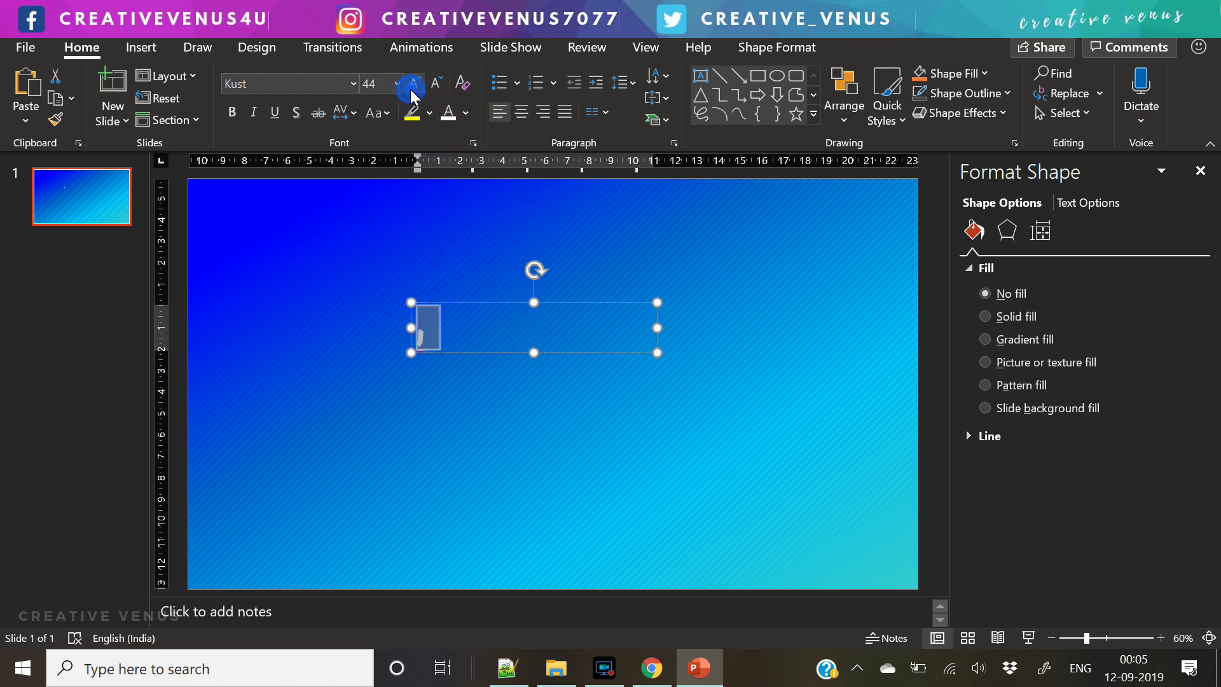
{"action": "left_click", "coordinate": [414, 84]}
{"action": "left_click", "coordinate": [414, 83]}
{"action": "left_click", "coordinate": [414, 83]}
{"action": "left_click", "coordinate": [414, 84]}
{"action": "left_click", "coordinate": [414, 83]}
{"action": "left_click", "coordinate": [414, 83]}
{"action": "left_click", "coordinate": [415, 84]}
{"action": "left_click", "coordinate": [414, 83]}
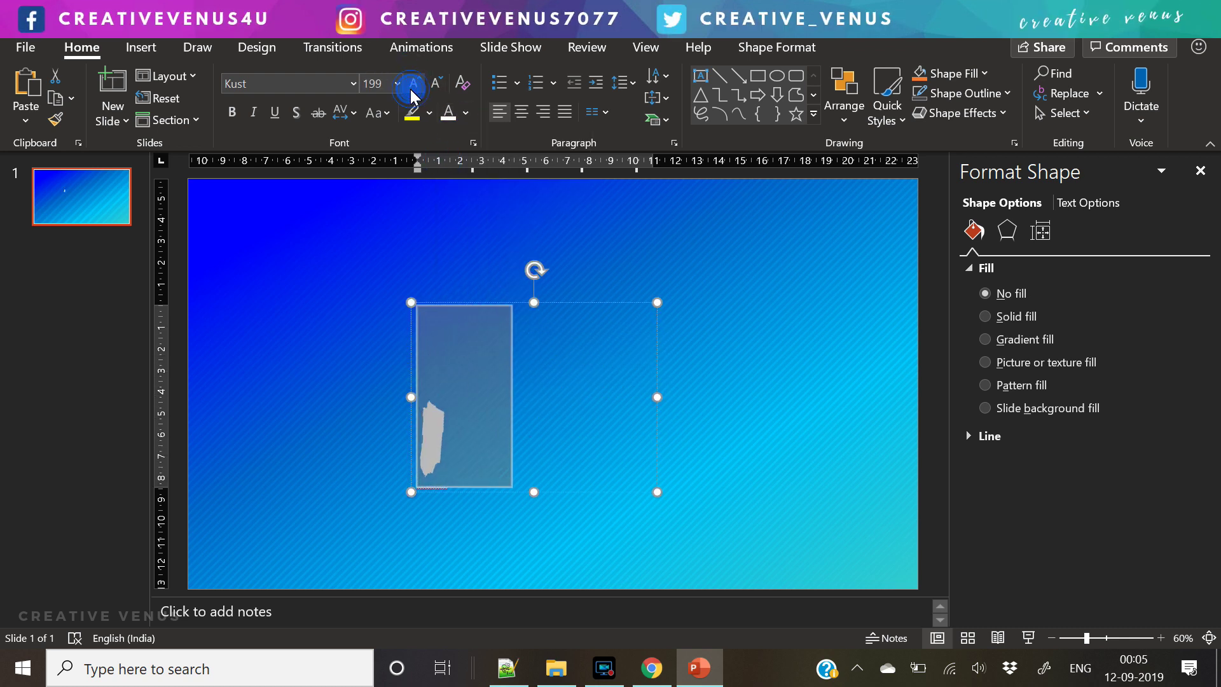
Step: Replace the letter I with V and nudge the text box up and left
{"action": "left_click", "coordinate": [444, 446]}
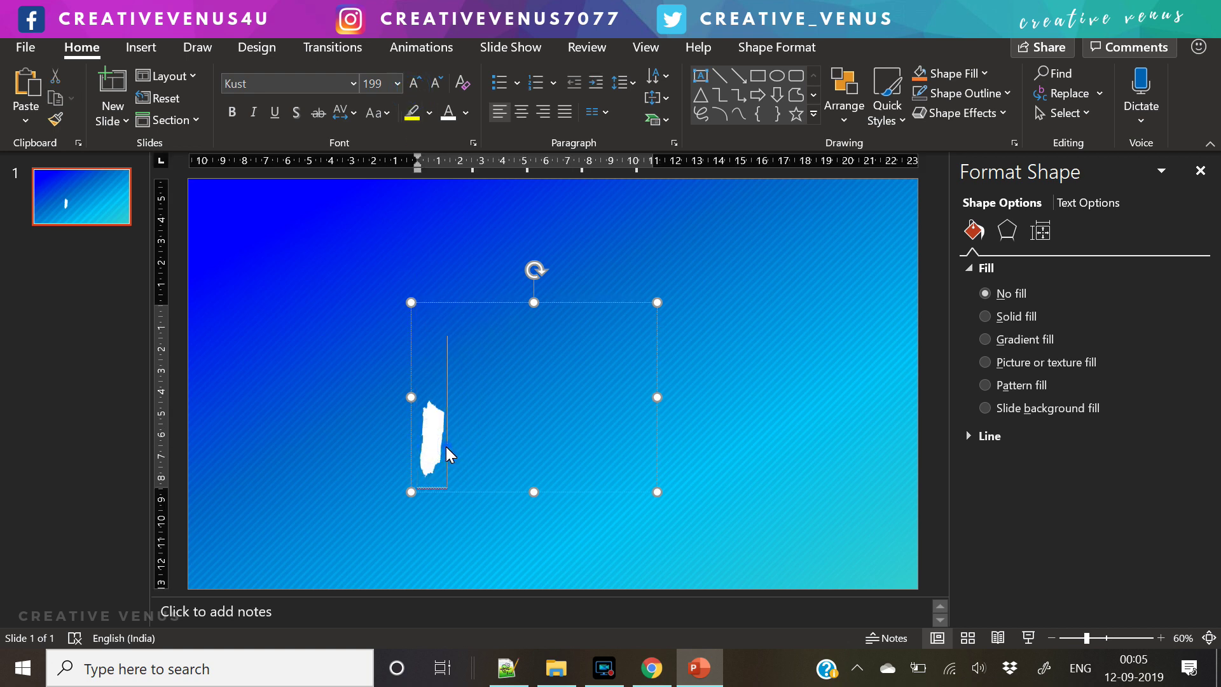
{"action": "type", "text": "V"}
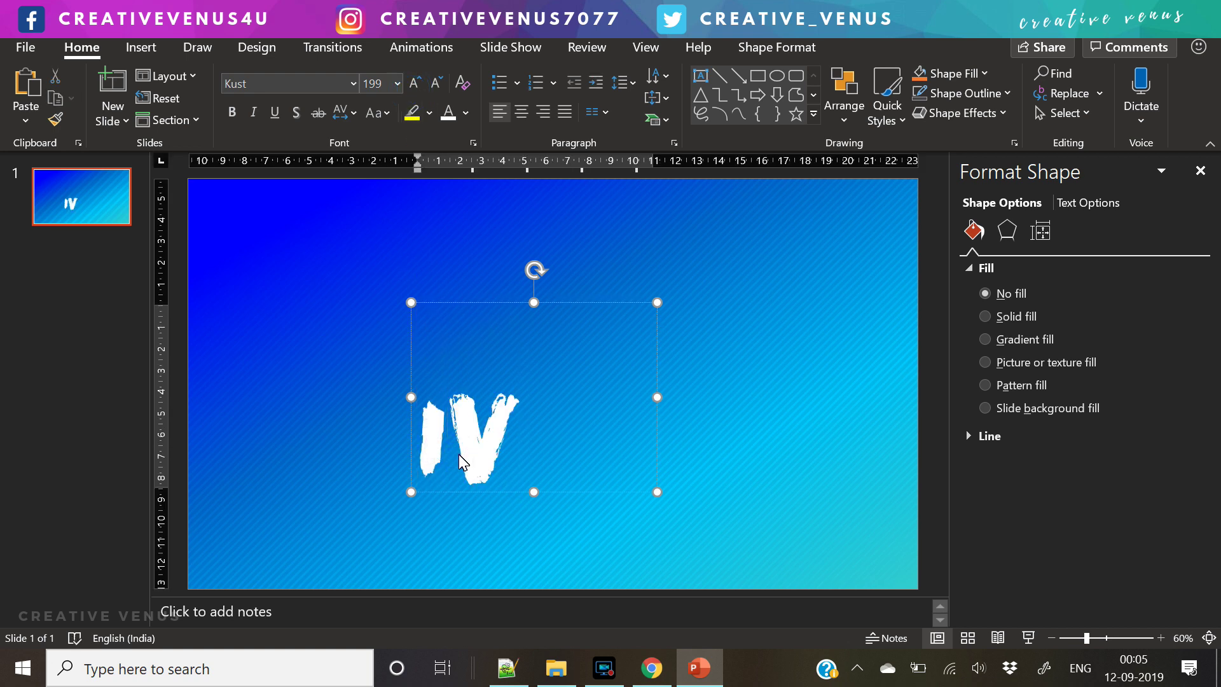
{"action": "key", "text": "BackSpace"}
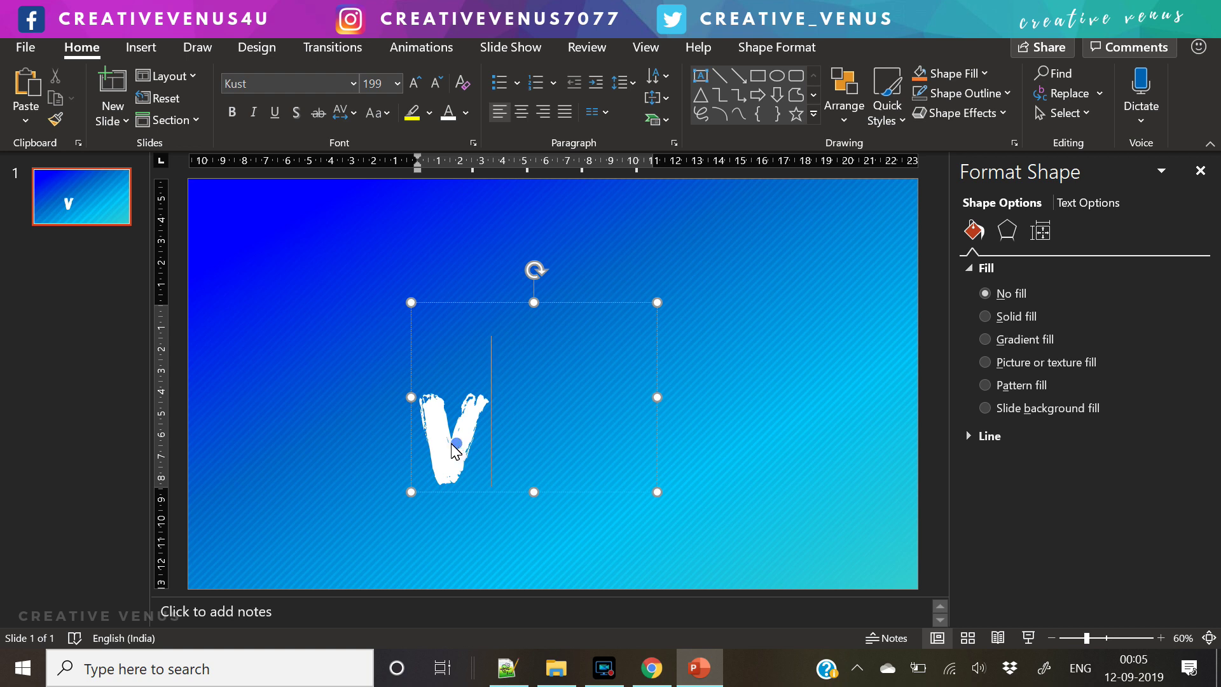
{"action": "double_click", "coordinate": [451, 443]}
{"action": "left_click_drag", "start_coordinate": [502, 488], "coordinate": [490, 452]}
Step: Tilt the V about 27° clockwise, add an offset copy, and group both strokes
{"action": "left_click", "coordinate": [518, 232]}
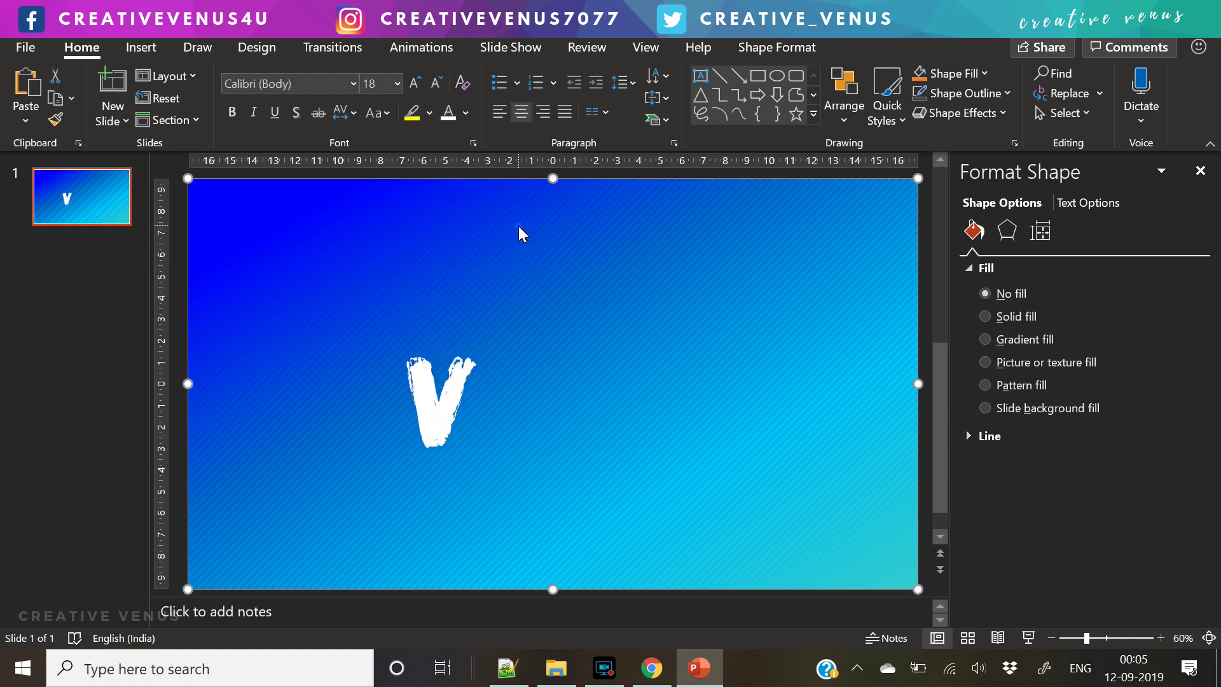
{"action": "left_click", "coordinate": [438, 414]}
{"action": "left_click_drag", "start_coordinate": [522, 233], "coordinate": [622, 291]}
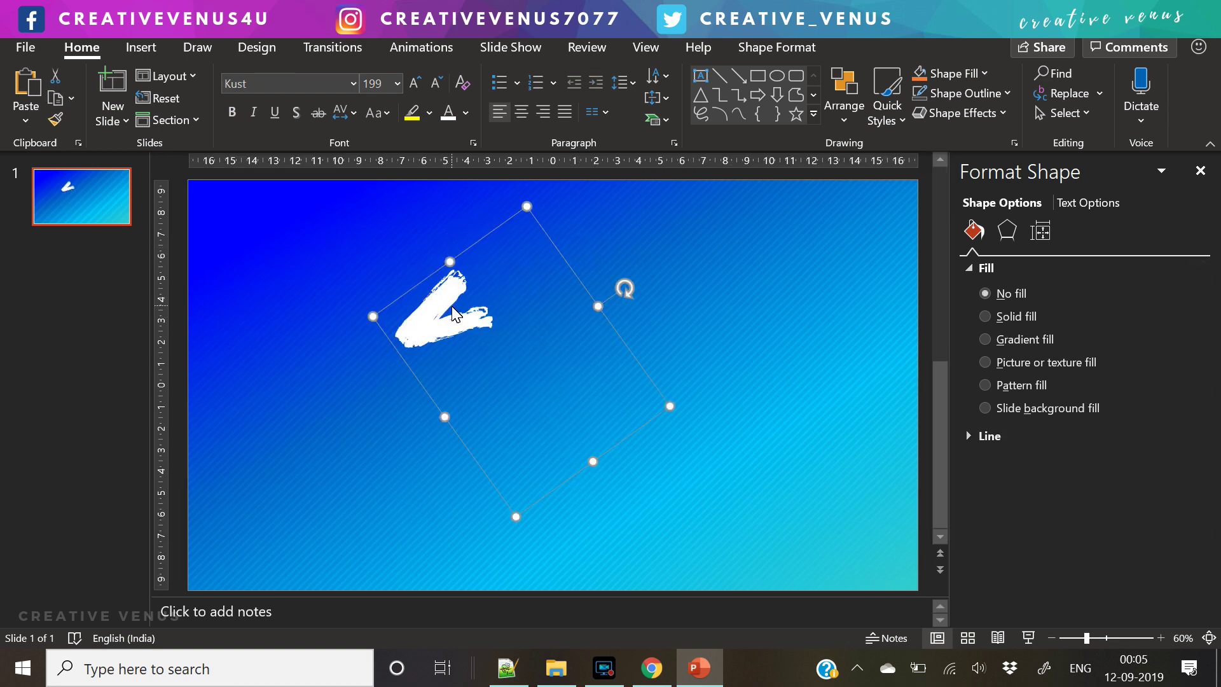
{"action": "key", "text": "ctrl+v"}
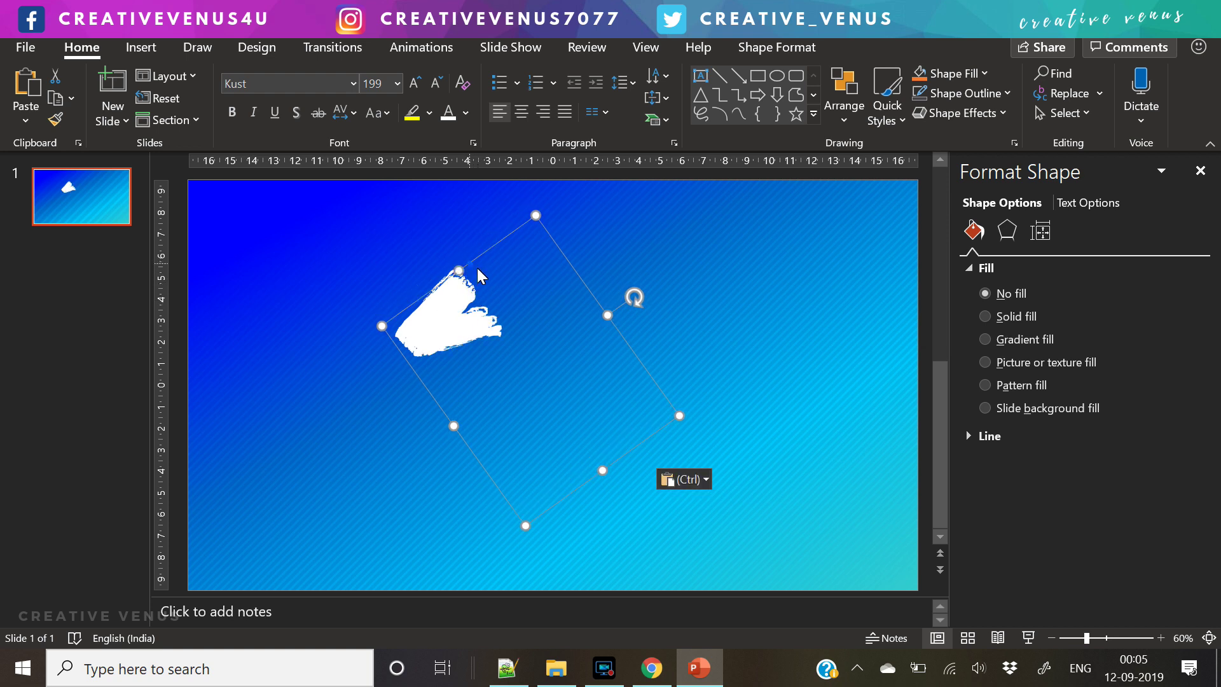
{"action": "left_click_drag", "start_coordinate": [478, 275], "coordinate": [498, 239]}
{"action": "left_click", "coordinate": [419, 343], "text": "shift"}
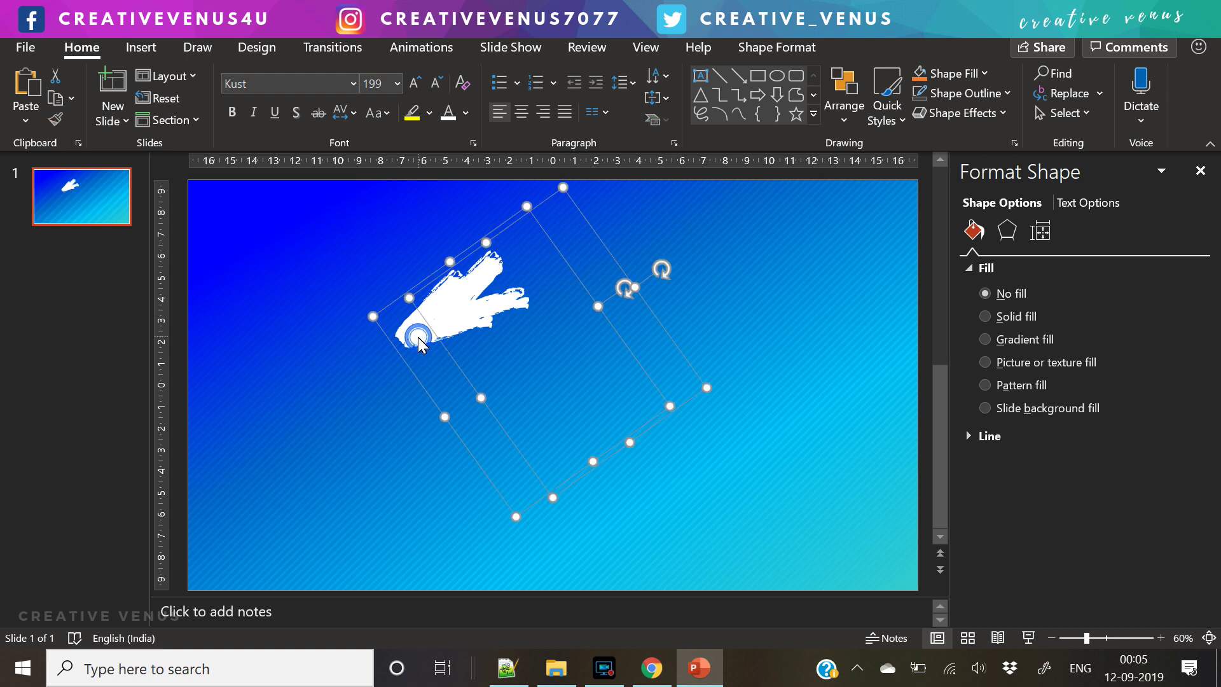
{"action": "key", "text": "ctrl+g"}
{"action": "left_click_drag", "start_coordinate": [416, 349], "coordinate": [445, 353]}
Step: Paste another stroke group and refine it into a tilted 'c' below-right of the V
{"action": "key", "text": "ctrl+v"}
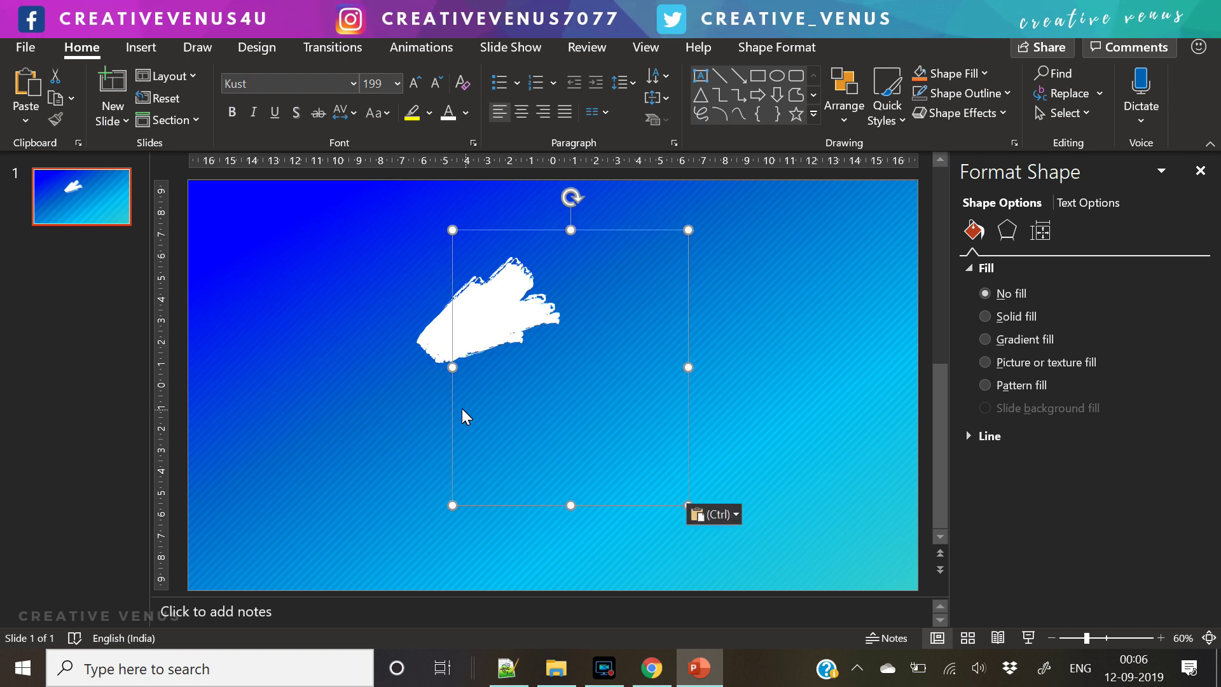
{"action": "left_click", "coordinate": [445, 436]}
{"action": "left_click", "coordinate": [469, 354]}
{"action": "left_click", "coordinate": [468, 354]}
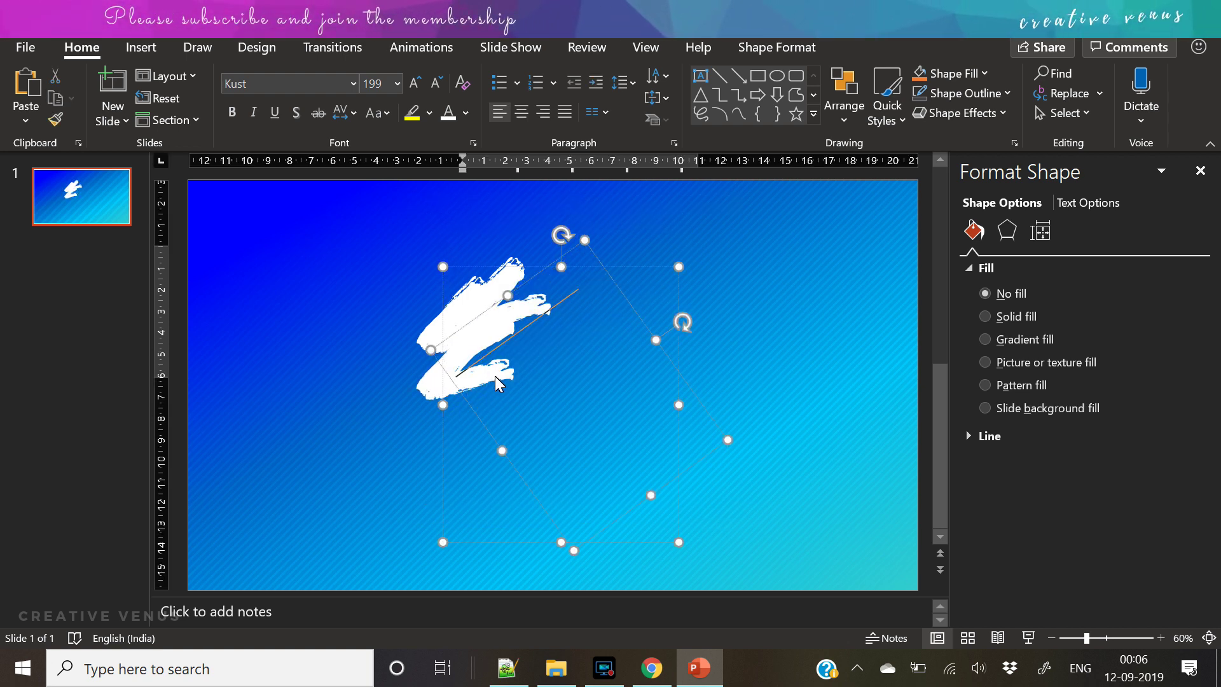
{"action": "key", "text": "ctrl+z"}
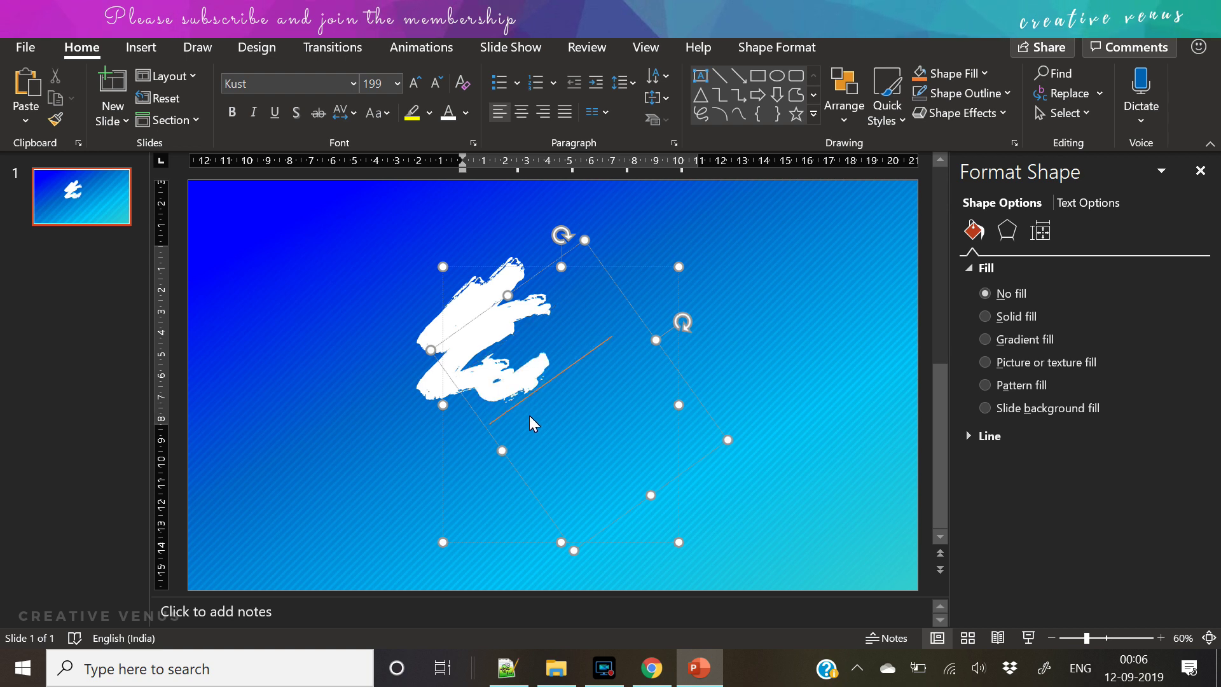
{"action": "key", "text": "ctrl+z"}
{"action": "key", "text": "ctrl+y"}
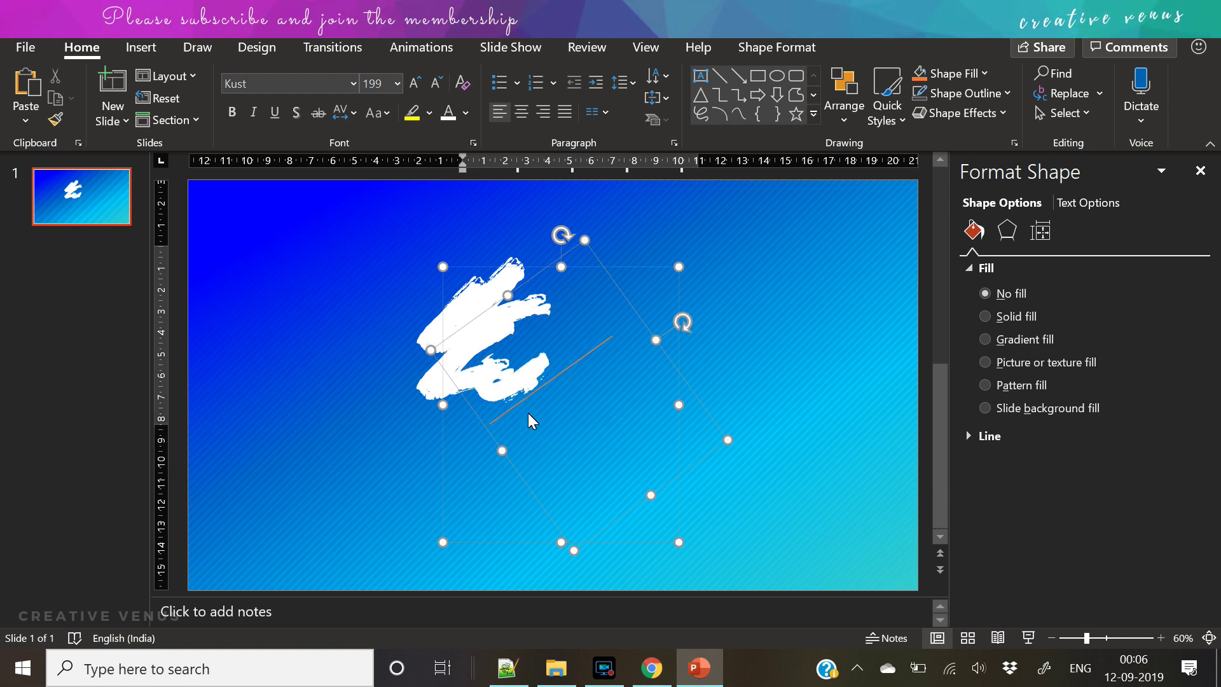
{"action": "key", "text": "ctrl+y"}
{"action": "left_click", "coordinate": [647, 328]}
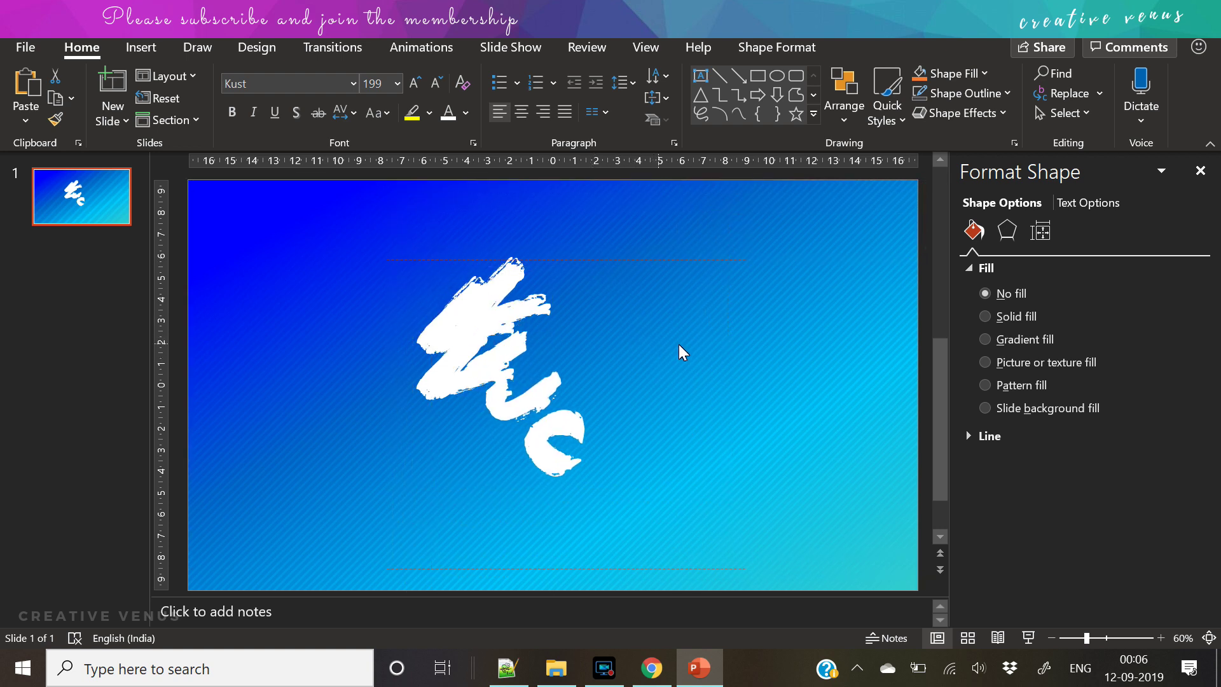
Step: Reposition the rotated stroke and paste a copy shifted down-right
{"action": "left_click", "coordinate": [576, 389]}
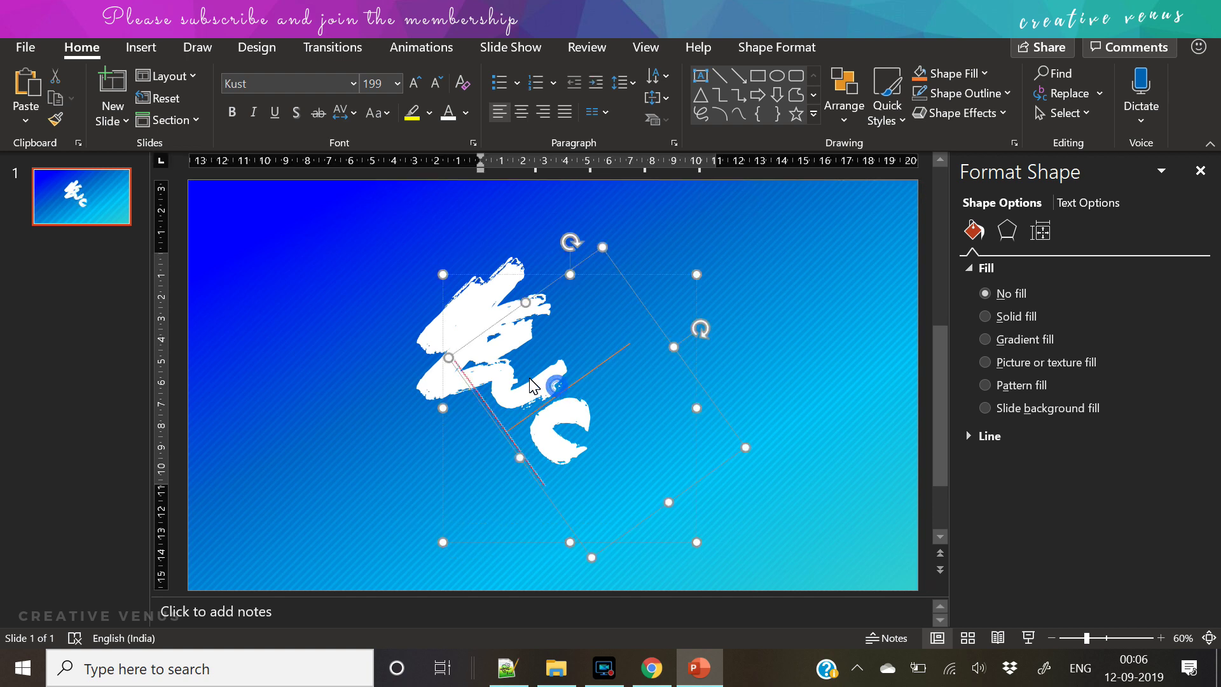
{"action": "left_click_drag", "start_coordinate": [576, 389], "coordinate": [550, 411]}
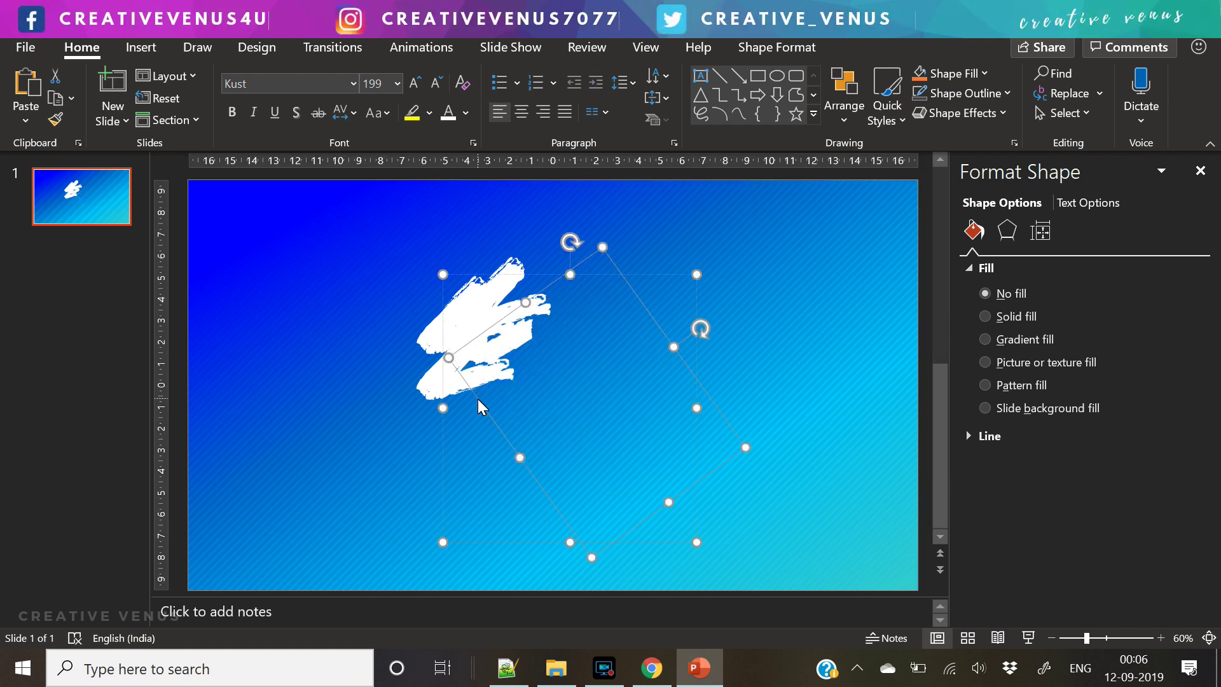
{"action": "left_click_drag", "start_coordinate": [470, 325], "coordinate": [471, 326]}
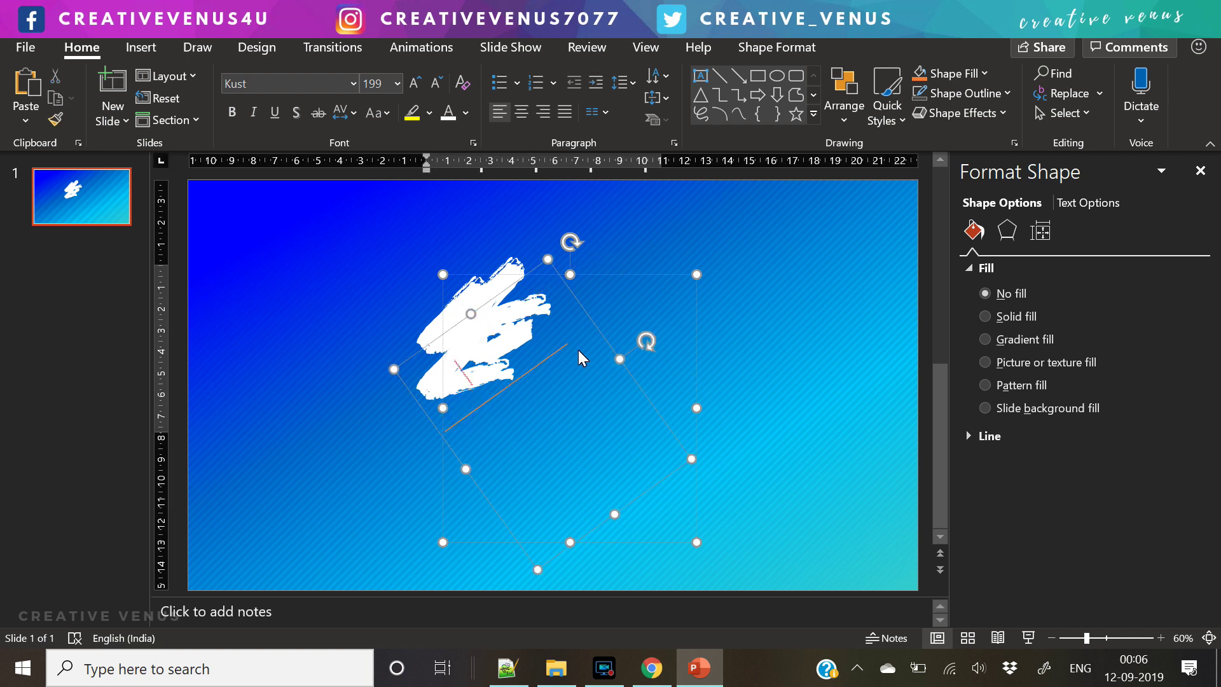
{"action": "left_click", "coordinate": [601, 334]}
{"action": "key", "text": "ctrl+v"}
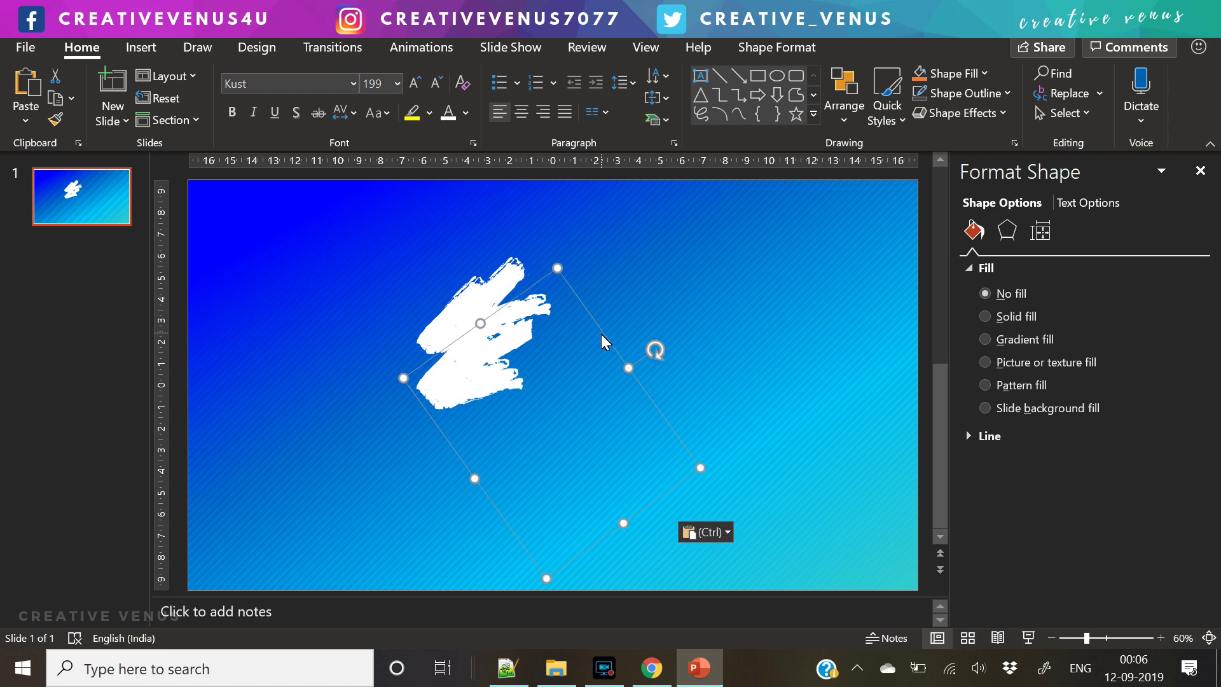
{"action": "left_click_drag", "start_coordinate": [602, 334], "coordinate": [633, 340]}
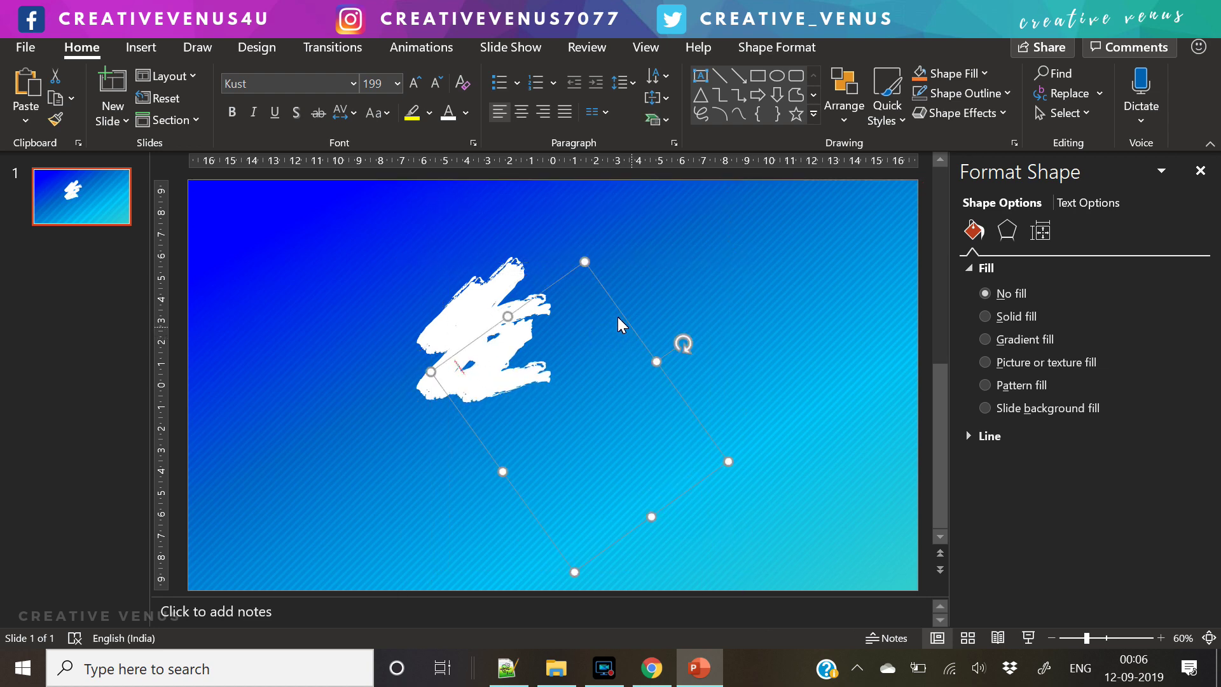
Step: Enlarge the pasted stroke to size 595 and move it up-right
{"action": "left_click", "coordinate": [417, 83]}
{"action": "left_click", "coordinate": [417, 82]}
{"action": "left_click", "coordinate": [417, 82]}
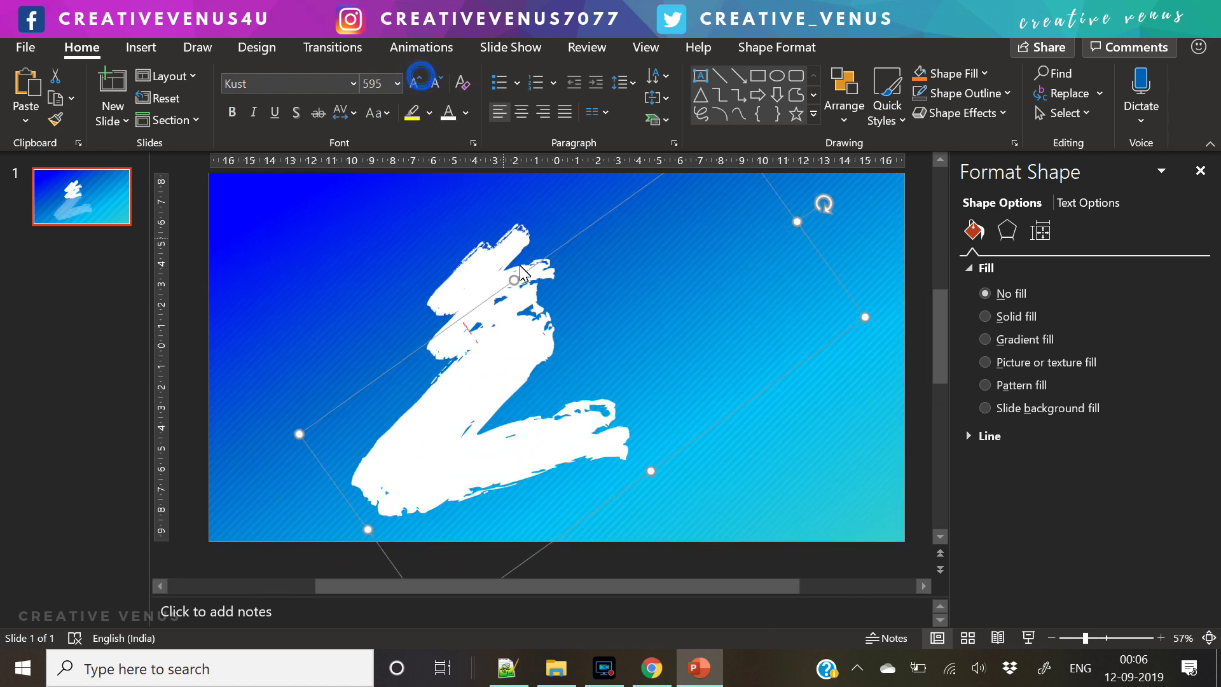
{"action": "mouse_move", "coordinate": [526, 276]}
{"action": "left_mouse_down"}
{"action": "mouse_move", "coordinate": [650, 144]}
{"action": "mouse_move", "coordinate": [661, 186]}
{"action": "mouse_move", "coordinate": [620, 192]}
{"action": "left_mouse_up"}
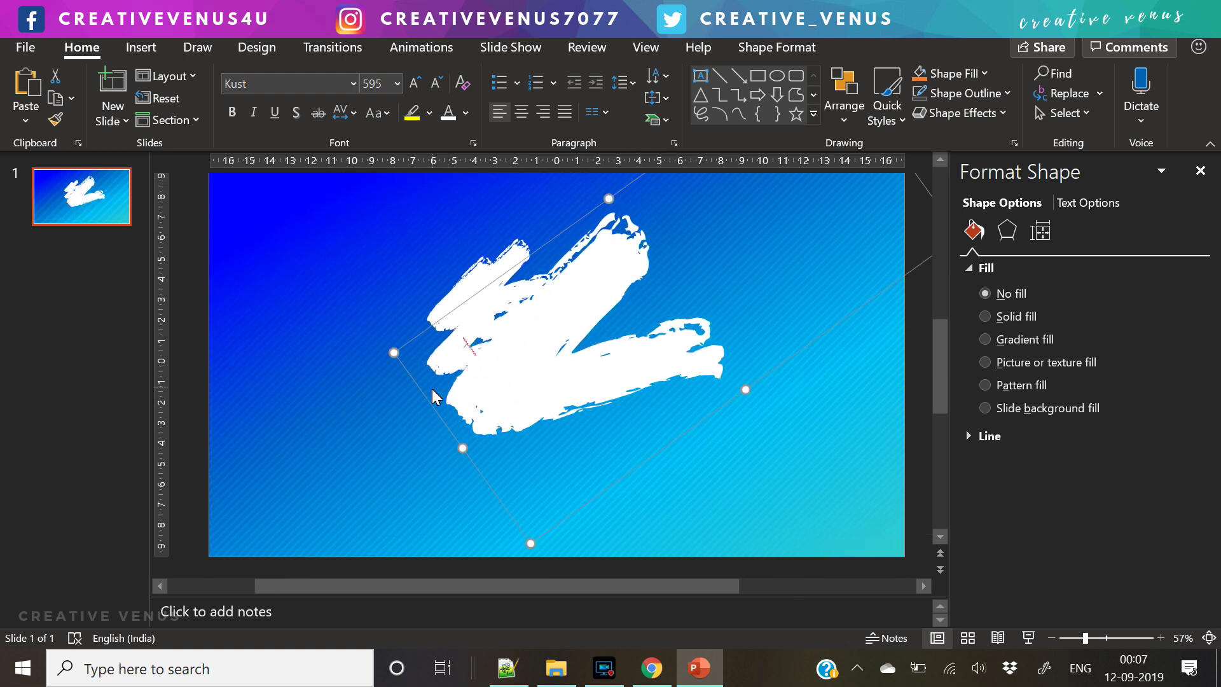
Step: Paste another brush-stroke copy and place it to the right
{"action": "left_click", "coordinate": [471, 280]}
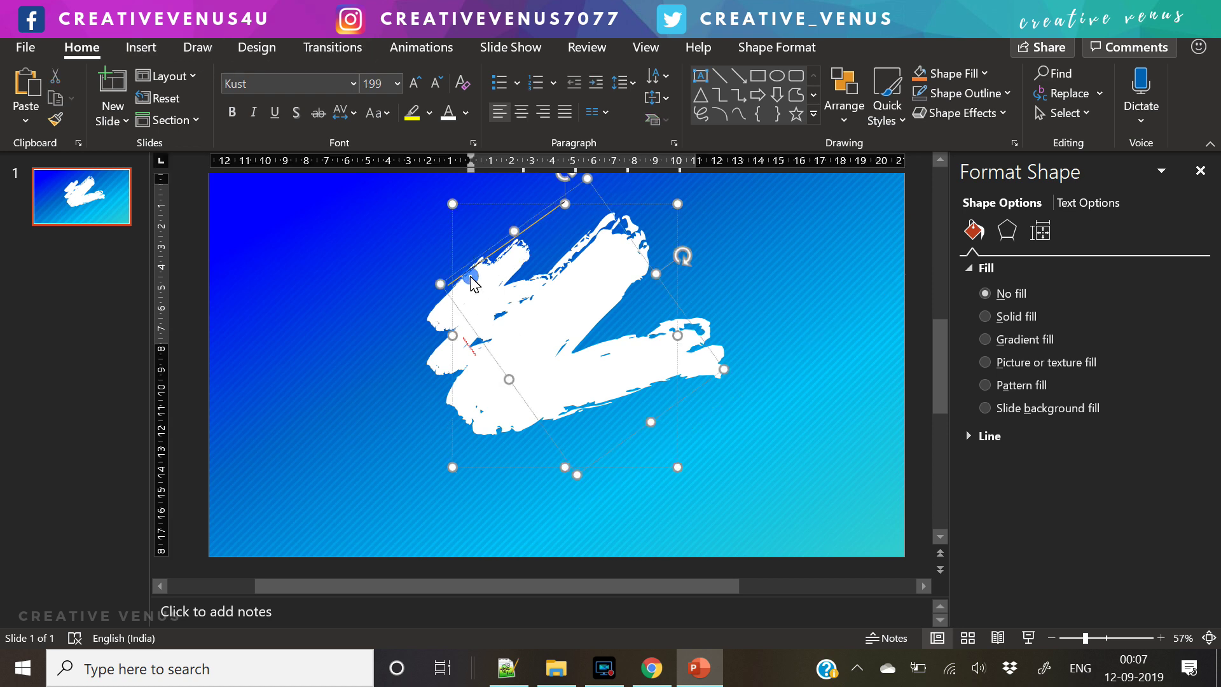
{"action": "left_click", "coordinate": [483, 260]}
{"action": "left_click", "coordinate": [185, 335]}
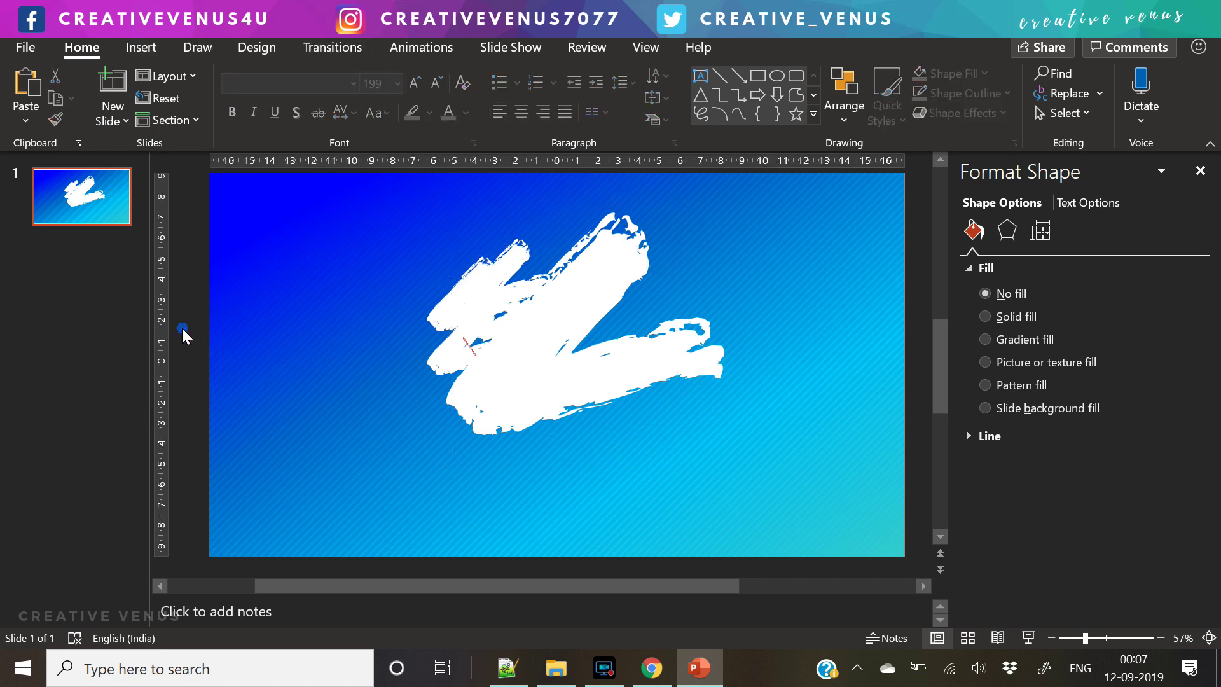
{"action": "key", "text": "ctrl+v"}
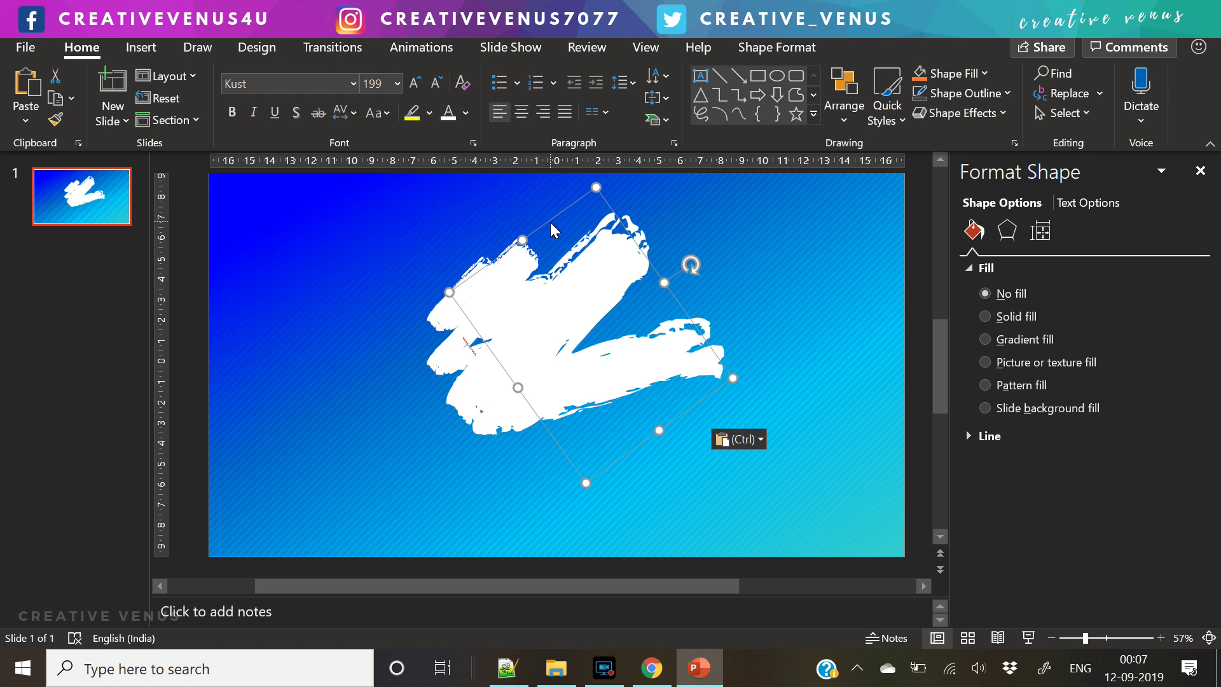
{"action": "left_click_drag", "start_coordinate": [551, 222], "coordinate": [669, 242]}
{"action": "right_click", "coordinate": [646, 311]}
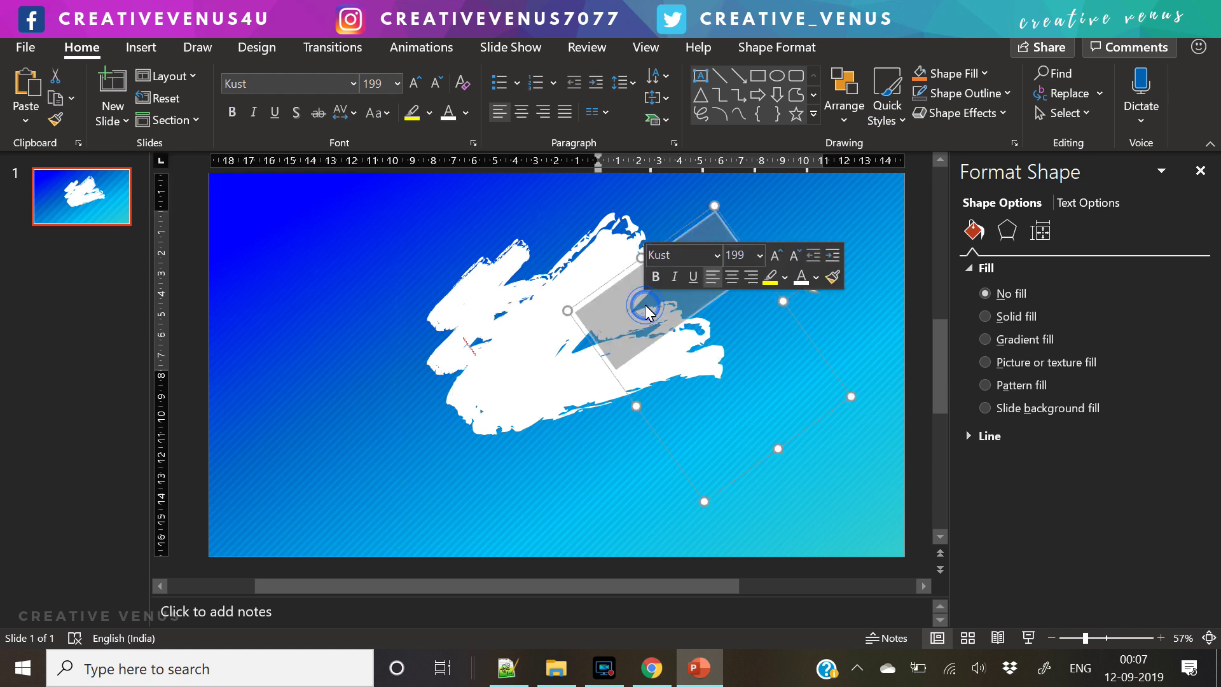
{"action": "key", "text": "Escape"}
{"action": "left_click_drag", "start_coordinate": [661, 247], "coordinate": [666, 269]}
Step: Enlarge that copy to size 595, undoing a trial rotation and stretch
{"action": "left_click", "coordinate": [415, 83]}
{"action": "left_click", "coordinate": [415, 83]}
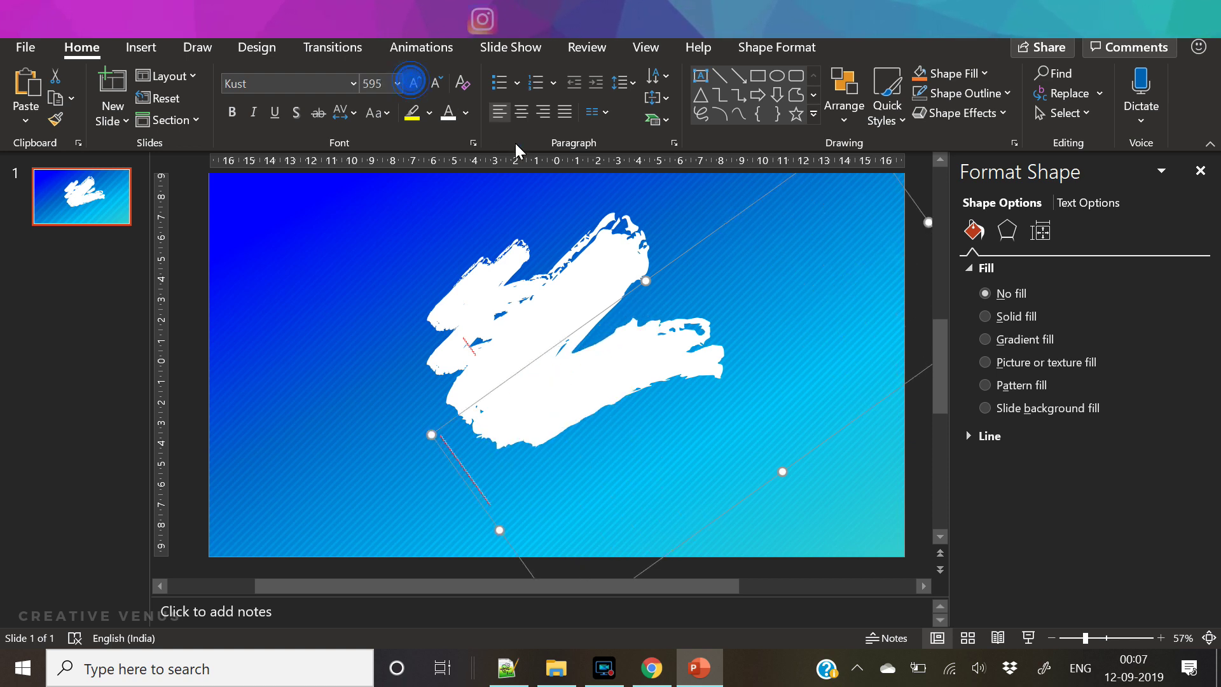
{"action": "mouse_move", "coordinate": [658, 270]}
{"action": "left_mouse_down"}
{"action": "mouse_move", "coordinate": [627, 286]}
{"action": "mouse_move", "coordinate": [554, 233]}
{"action": "mouse_move", "coordinate": [637, 173]}
{"action": "mouse_move", "coordinate": [580, 312]}
{"action": "left_mouse_up"}
{"action": "key", "text": "ctrl+z"}
{"action": "scroll", "coordinate": [549, 371], "scroll_direction": "down", "scroll_amount": 2}
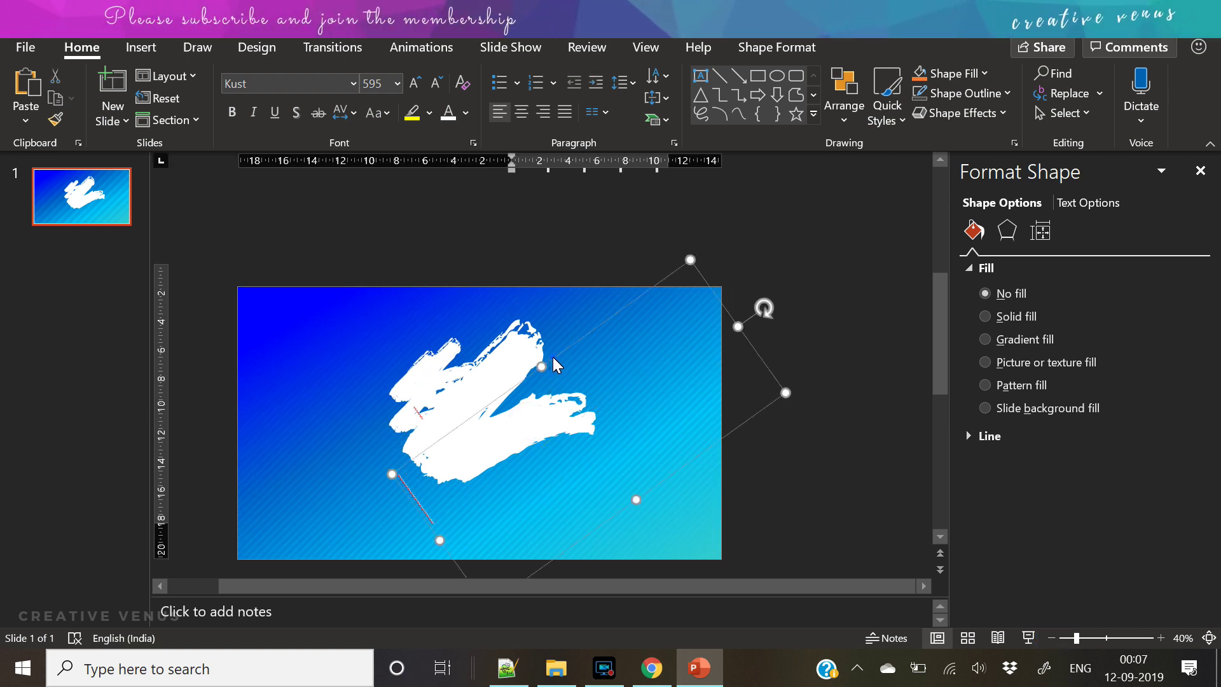
Step: Select all strokes except the background picture and paste a copy of them
{"action": "left_click", "coordinate": [546, 353]}
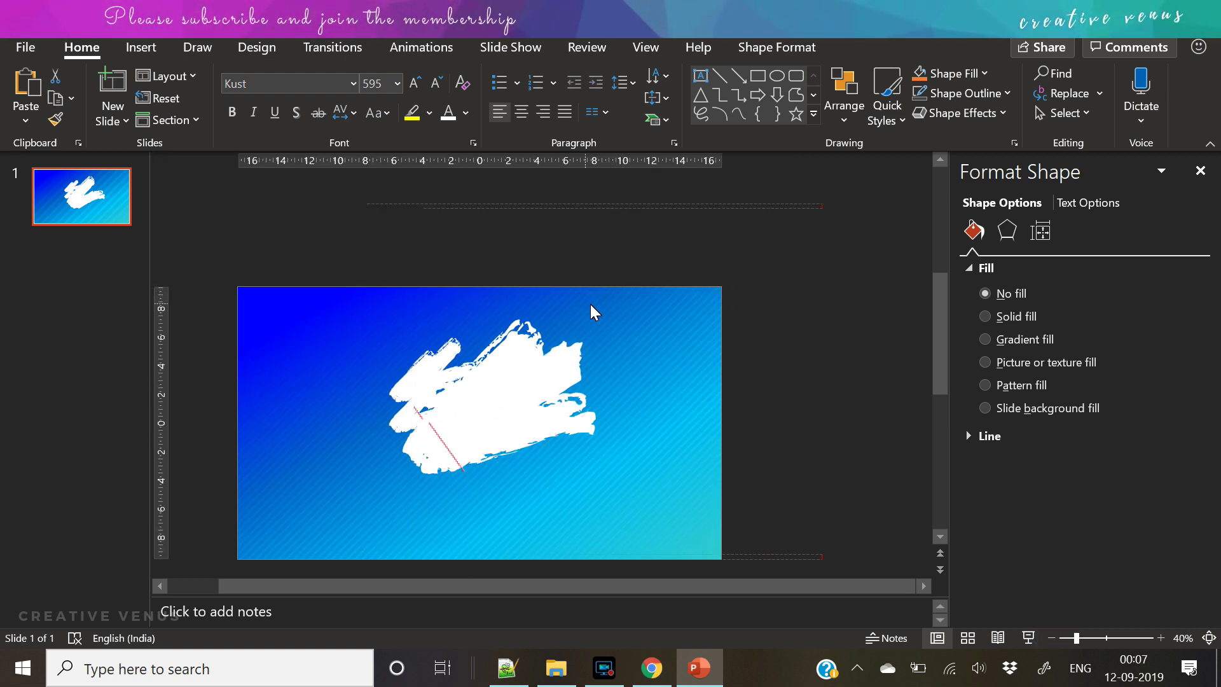
{"action": "left_click", "coordinate": [590, 305]}
{"action": "left_click", "coordinate": [793, 539]}
{"action": "left_click", "coordinate": [526, 409]}
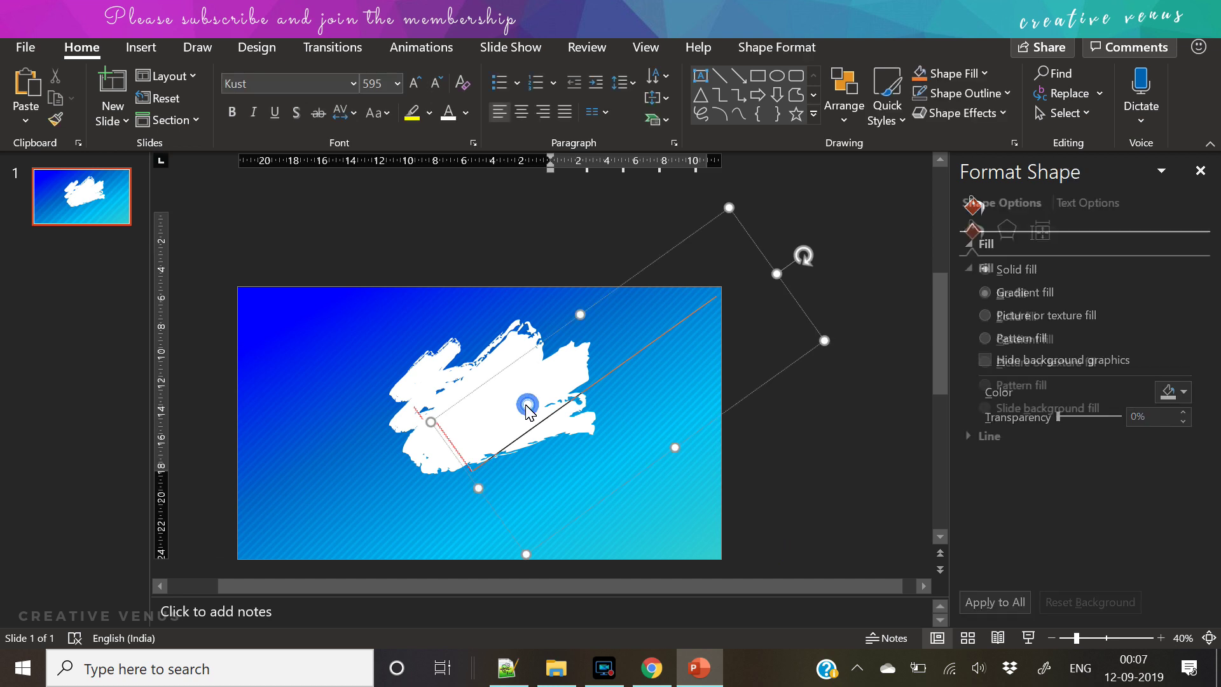
{"action": "left_click", "coordinate": [444, 385]}
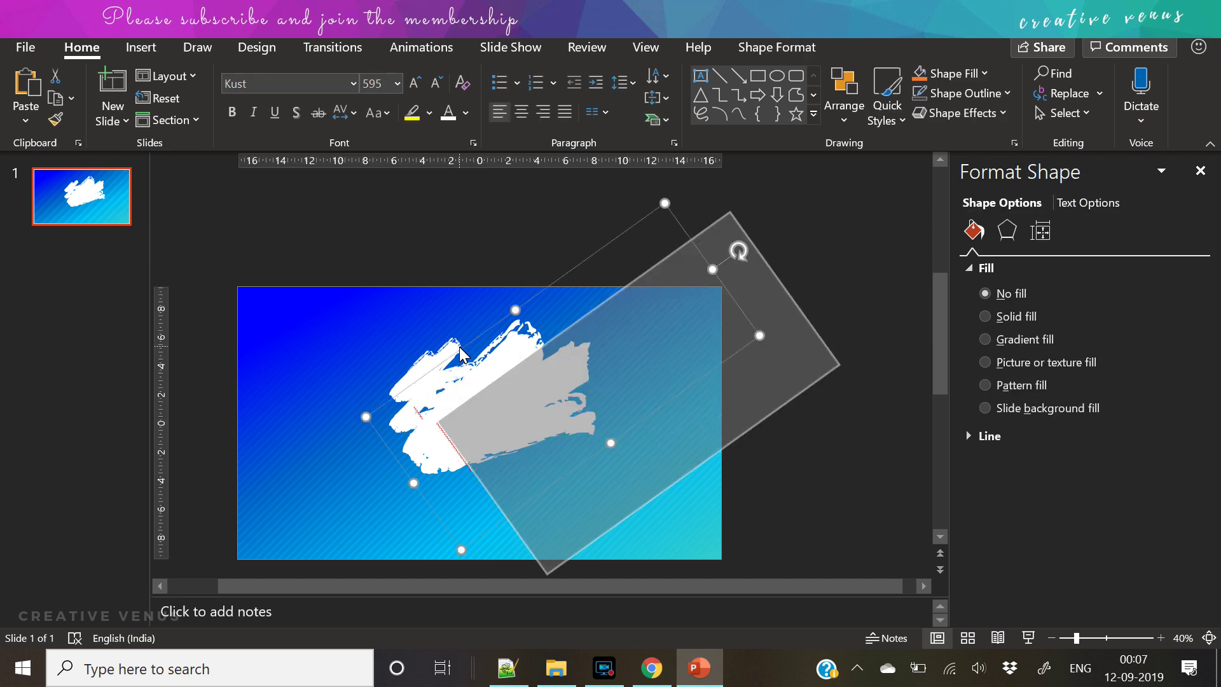
{"action": "key", "text": "ctrl+a"}
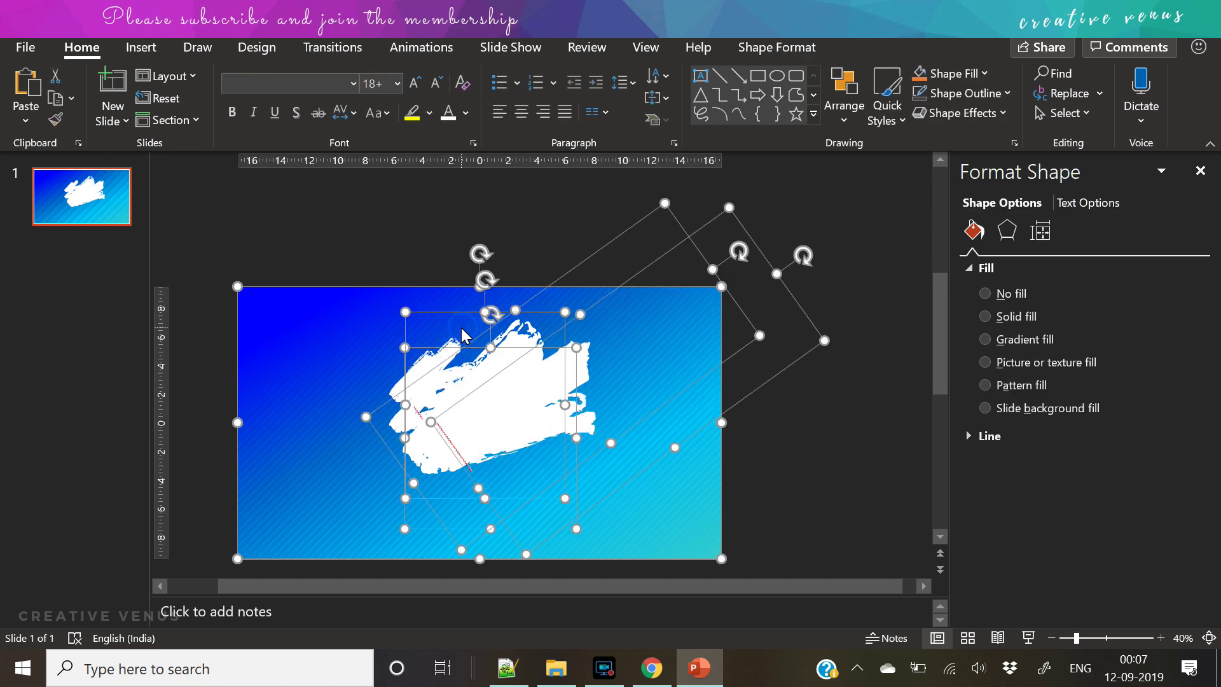
{"action": "left_click", "coordinate": [262, 312], "text": "shift"}
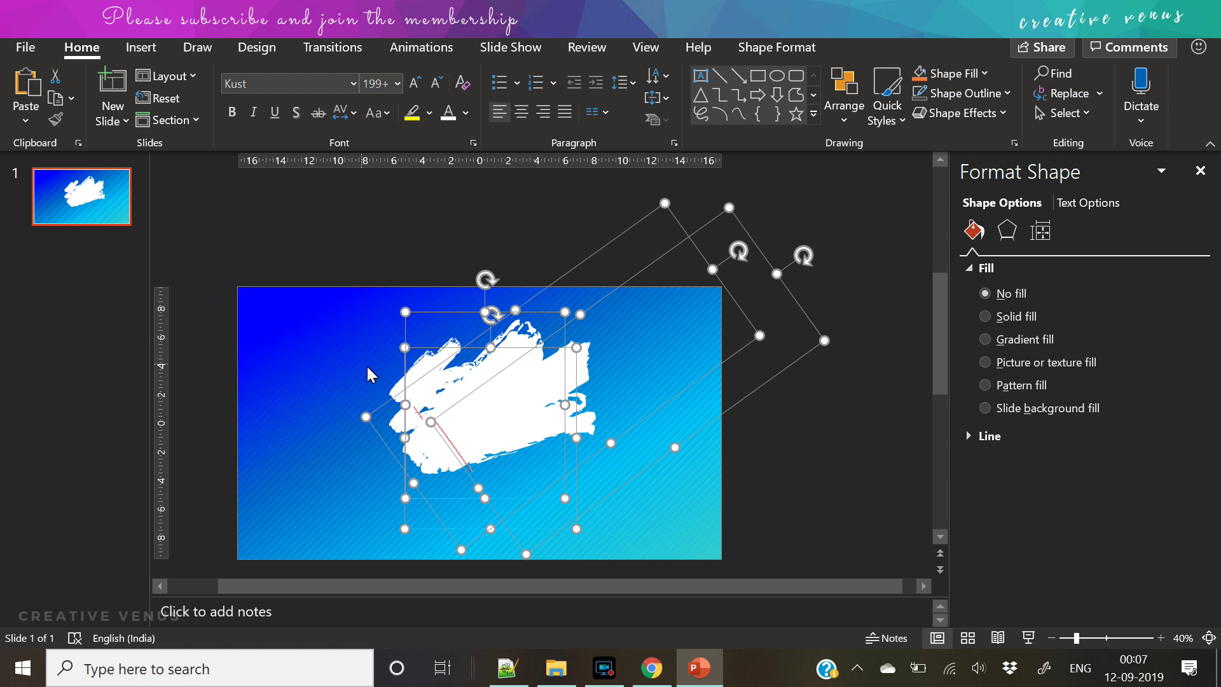
{"action": "key", "text": "ctrl+v"}
{"action": "key", "text": "Escape"}
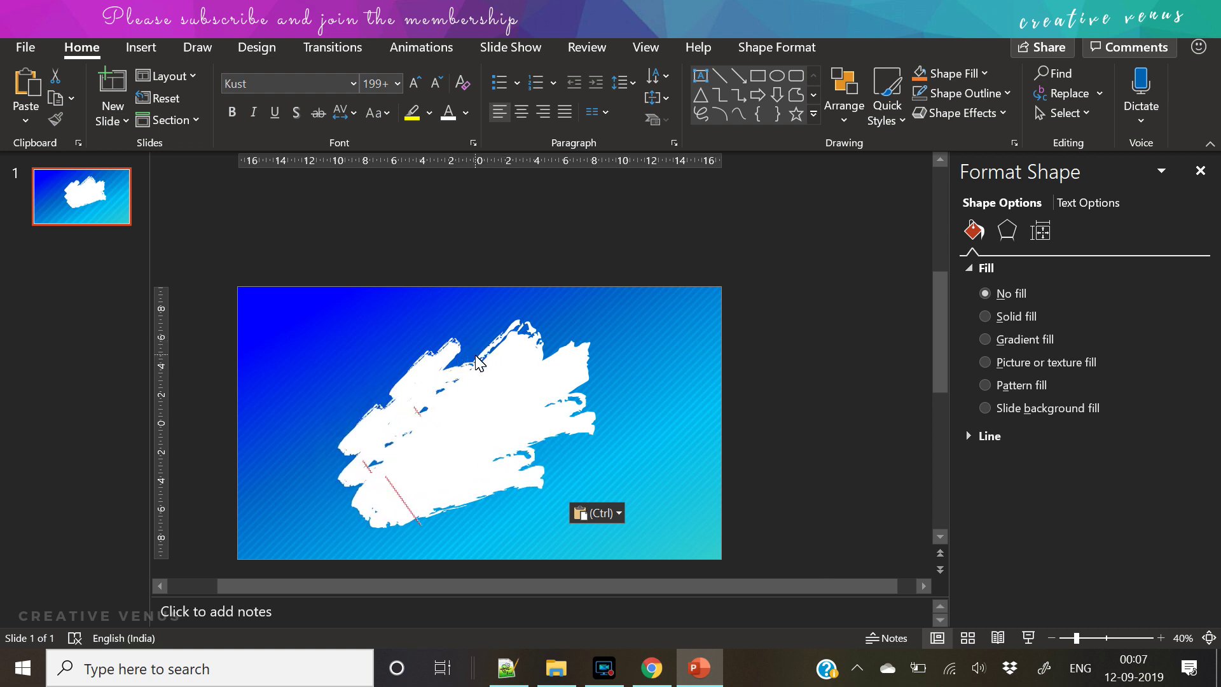
Step: Rotate a single brush stroke to a new angle after undoing a group rotation
{"action": "key", "text": "ctrl+a"}
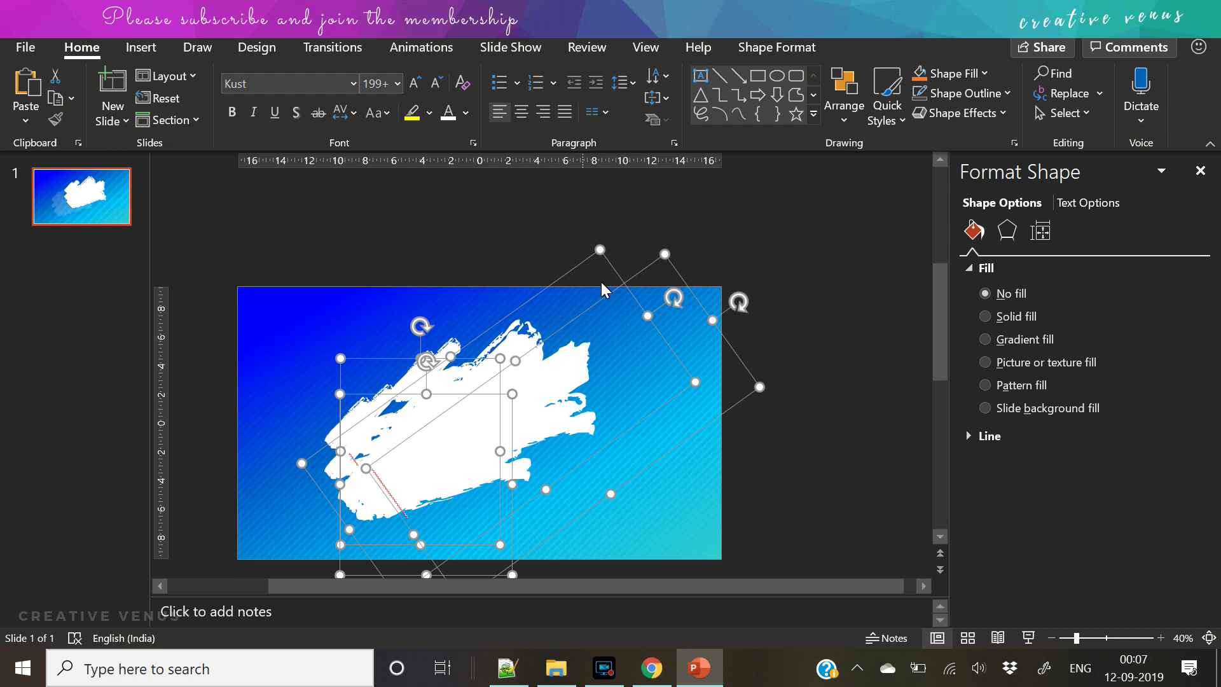
{"action": "left_click_drag", "start_coordinate": [739, 302], "coordinate": [472, 294]}
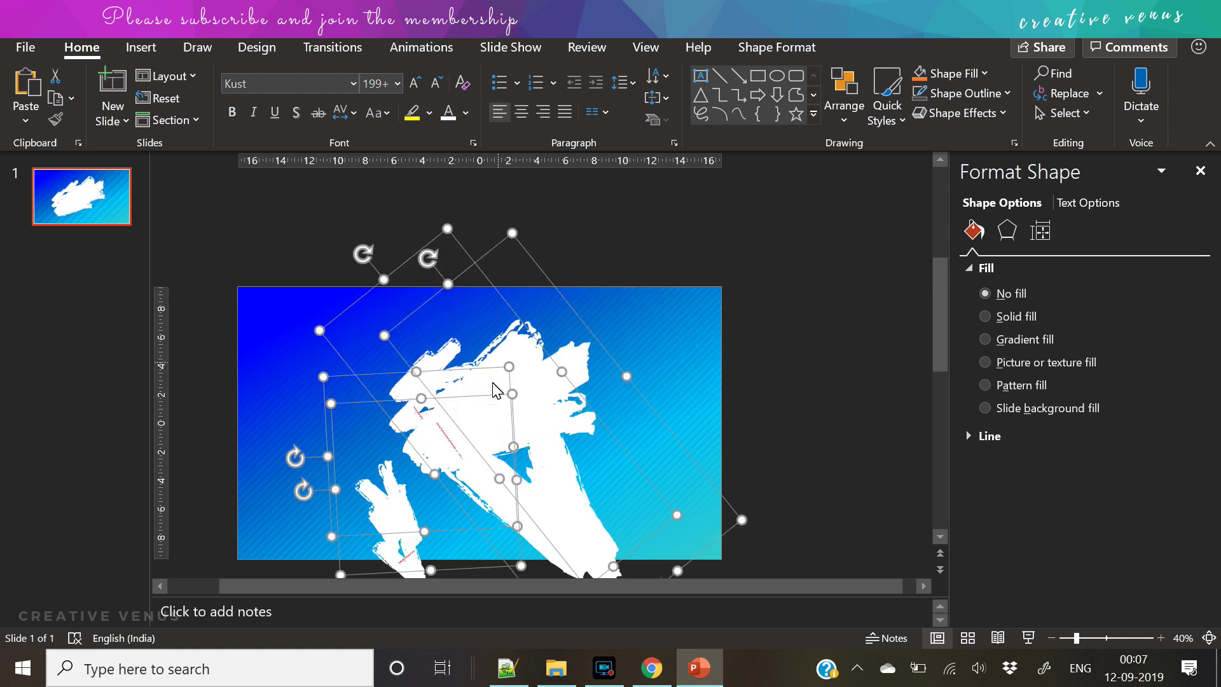
{"action": "key", "text": "ctrl+z"}
{"action": "key", "text": "ctrl+z"}
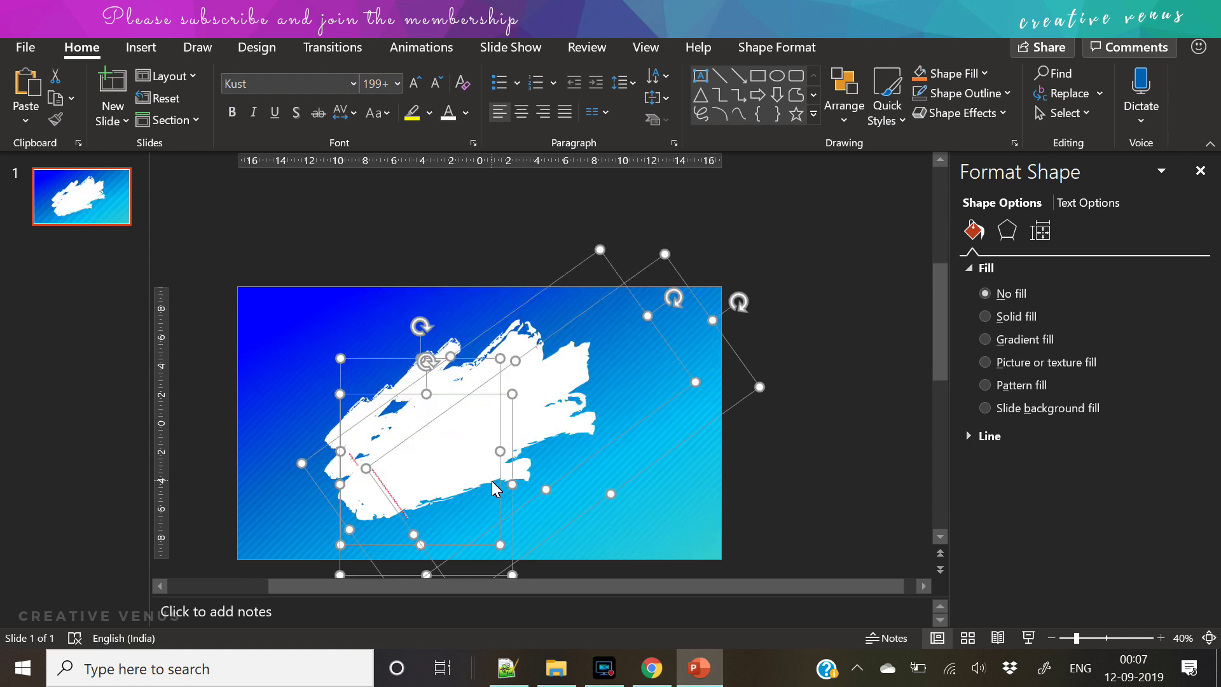
{"action": "mouse_move", "coordinate": [536, 296]}
{"action": "left_mouse_down"}
{"action": "mouse_move", "coordinate": [482, 311]}
{"action": "mouse_move", "coordinate": [426, 468]}
{"action": "mouse_move", "coordinate": [451, 484]}
{"action": "left_mouse_up"}
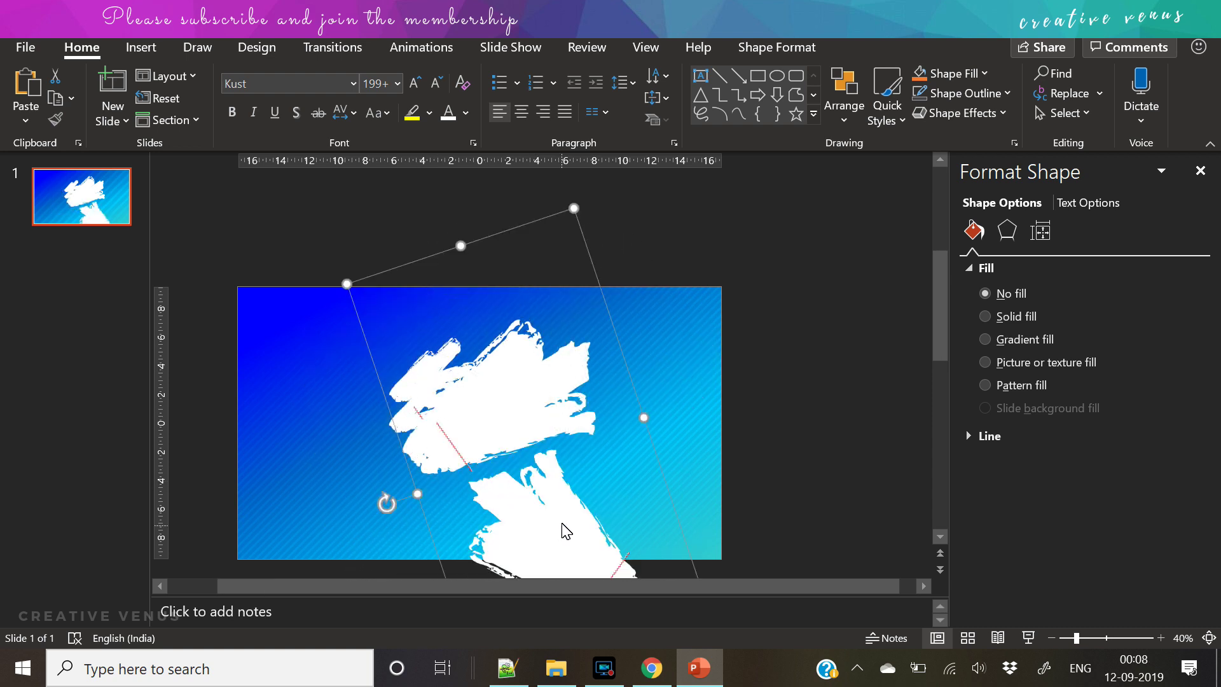
{"action": "left_click", "coordinate": [659, 467]}
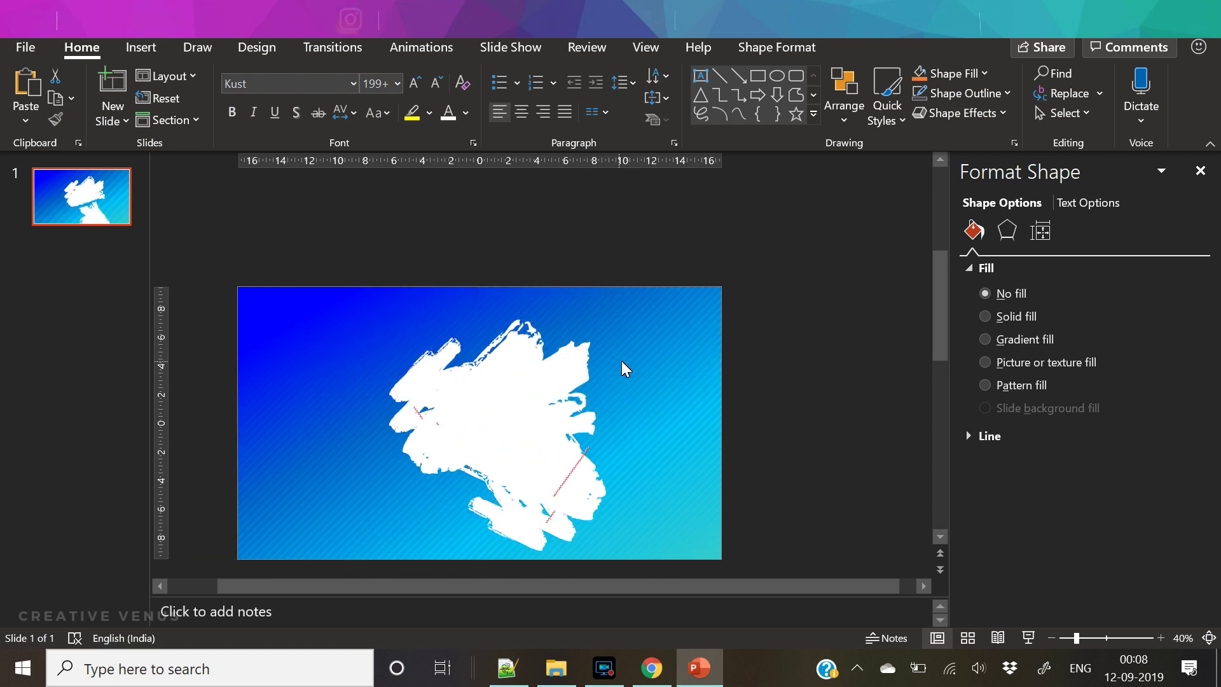
{"action": "left_click", "coordinate": [603, 325]}
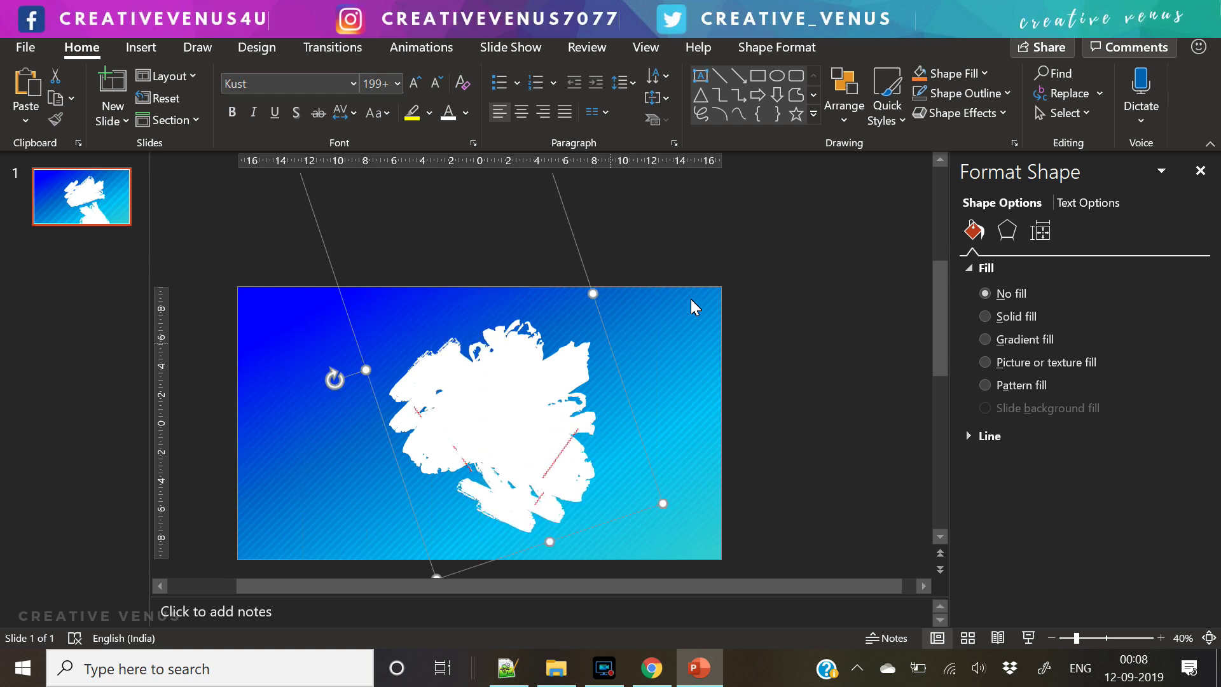
Step: Flip the selected brush stroke horizontally
{"action": "left_click", "coordinate": [795, 55]}
{"action": "left_click", "coordinate": [1001, 119]}
{"action": "left_click", "coordinate": [1028, 212]}
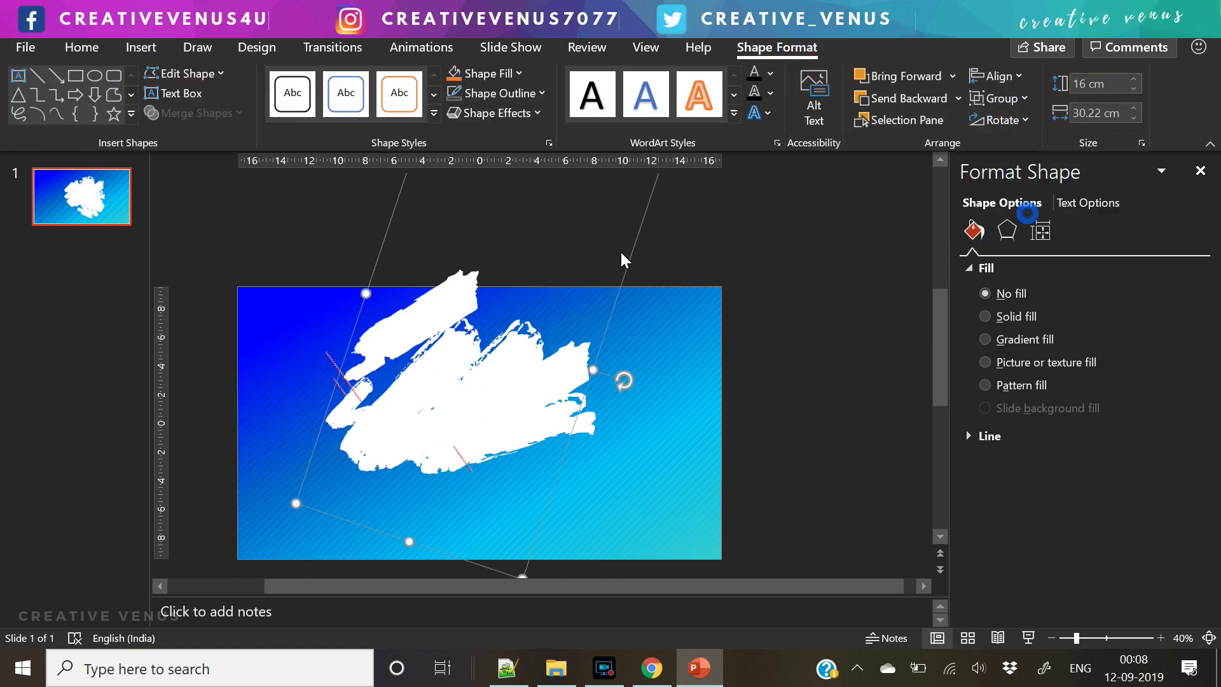
{"action": "left_click", "coordinate": [373, 265]}
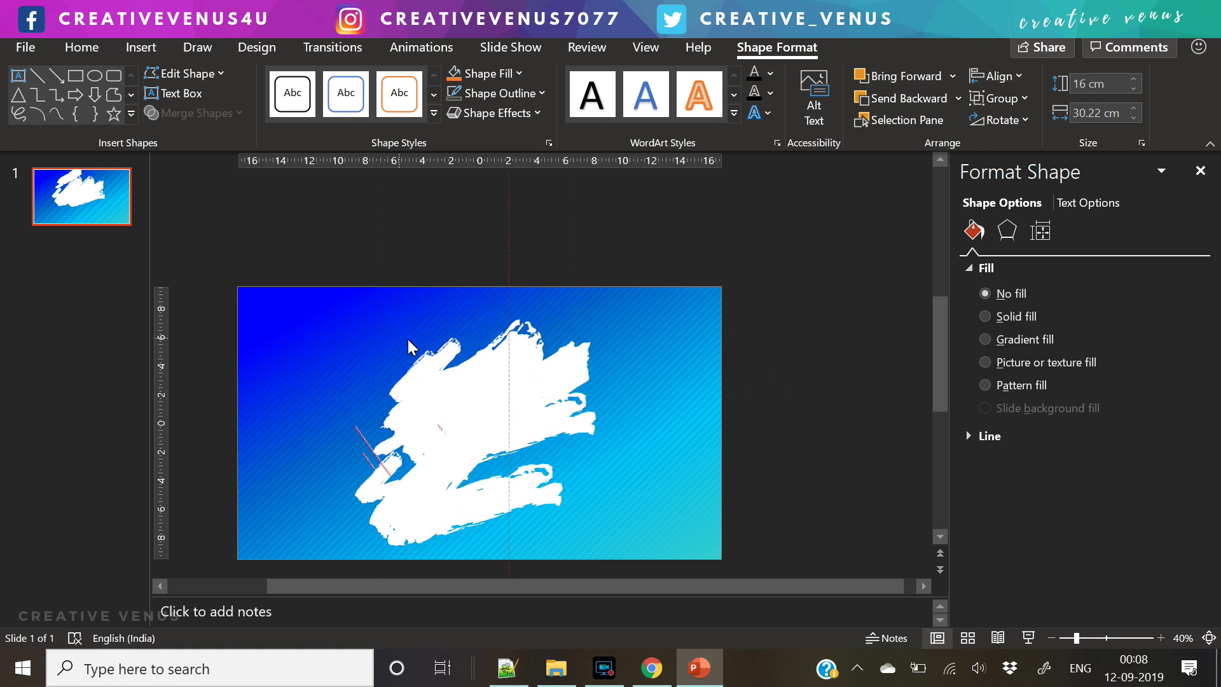
Step: Paste a copy of the large brush picture, flip it both ways, and move it down-left
{"action": "left_click", "coordinate": [379, 315]}
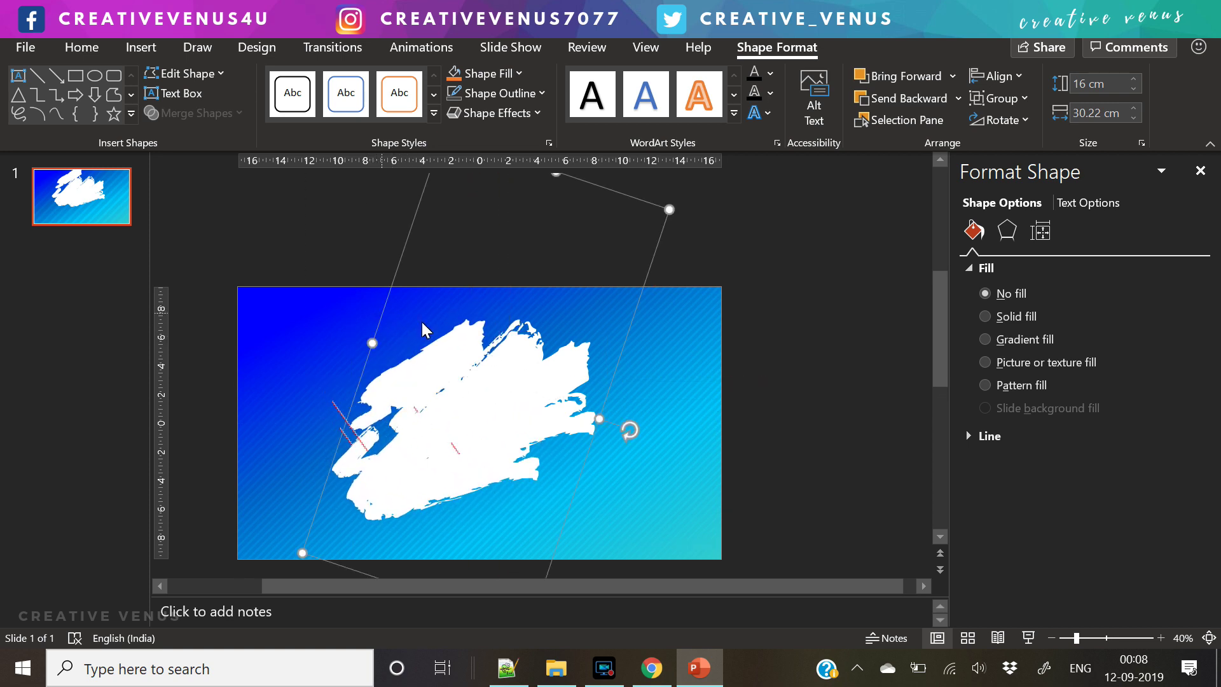
{"action": "key", "text": "ctrl+v"}
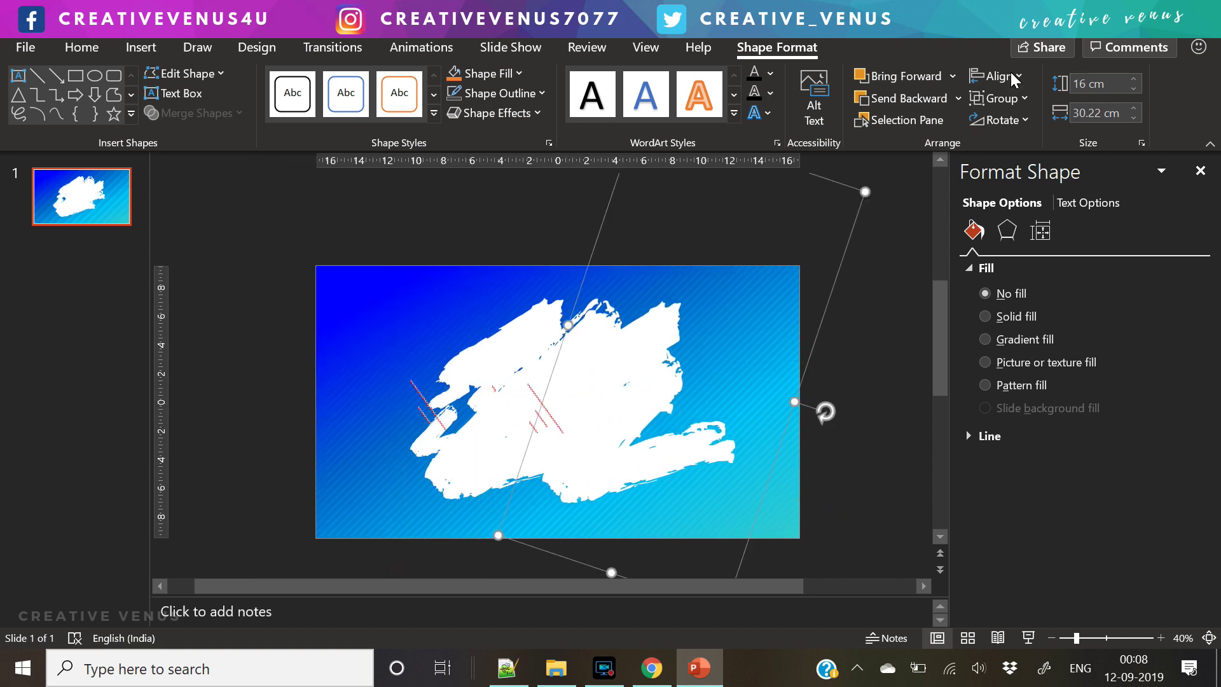
{"action": "left_click", "coordinate": [999, 119]}
{"action": "left_click", "coordinate": [1039, 214]}
{"action": "left_click", "coordinate": [1001, 120]}
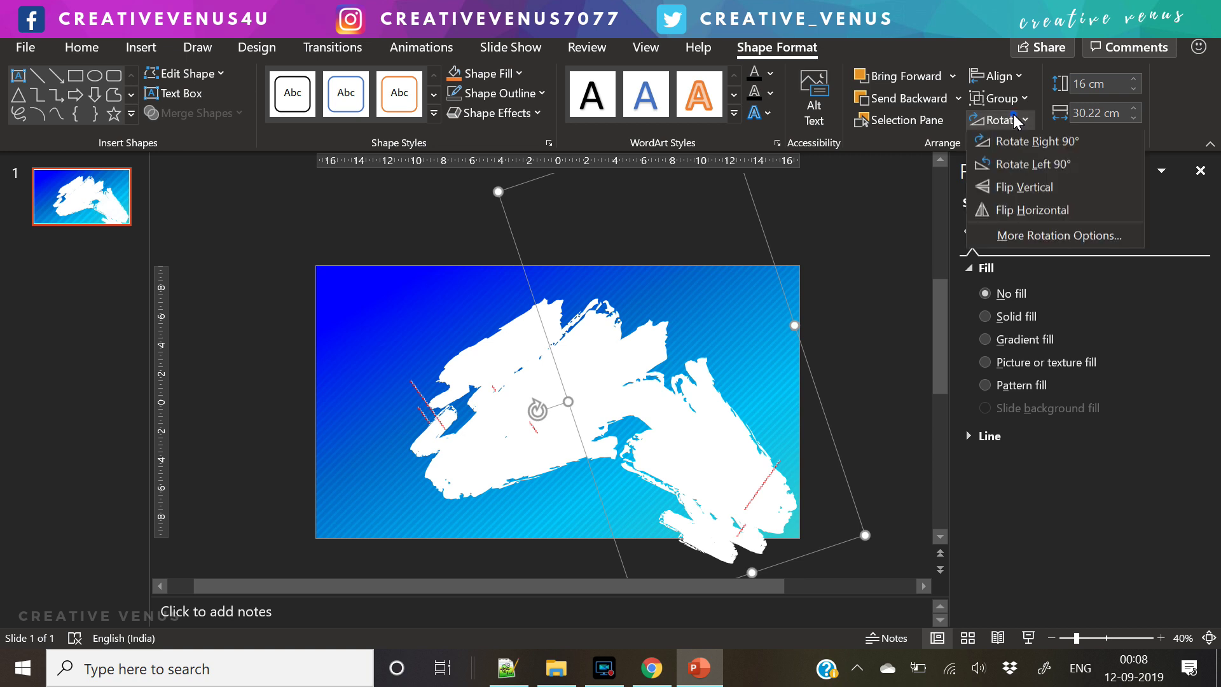
{"action": "left_click", "coordinate": [1035, 189]}
{"action": "left_click_drag", "start_coordinate": [837, 178], "coordinate": [728, 261]}
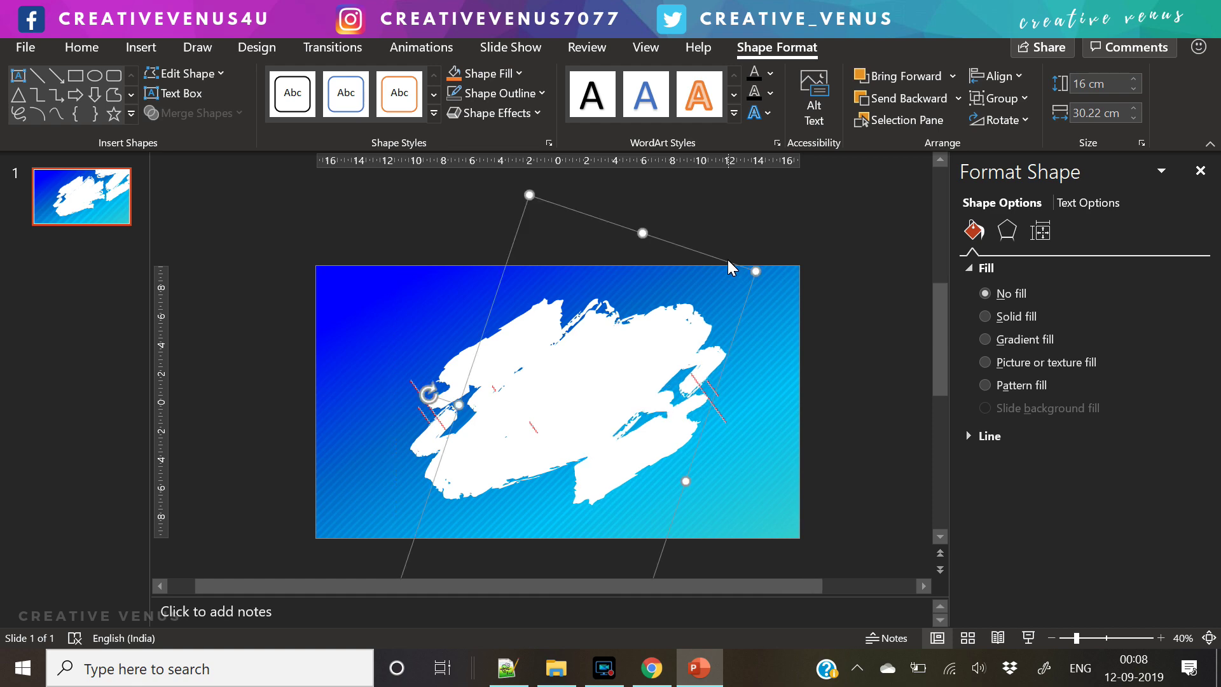
{"action": "left_click", "coordinate": [856, 376]}
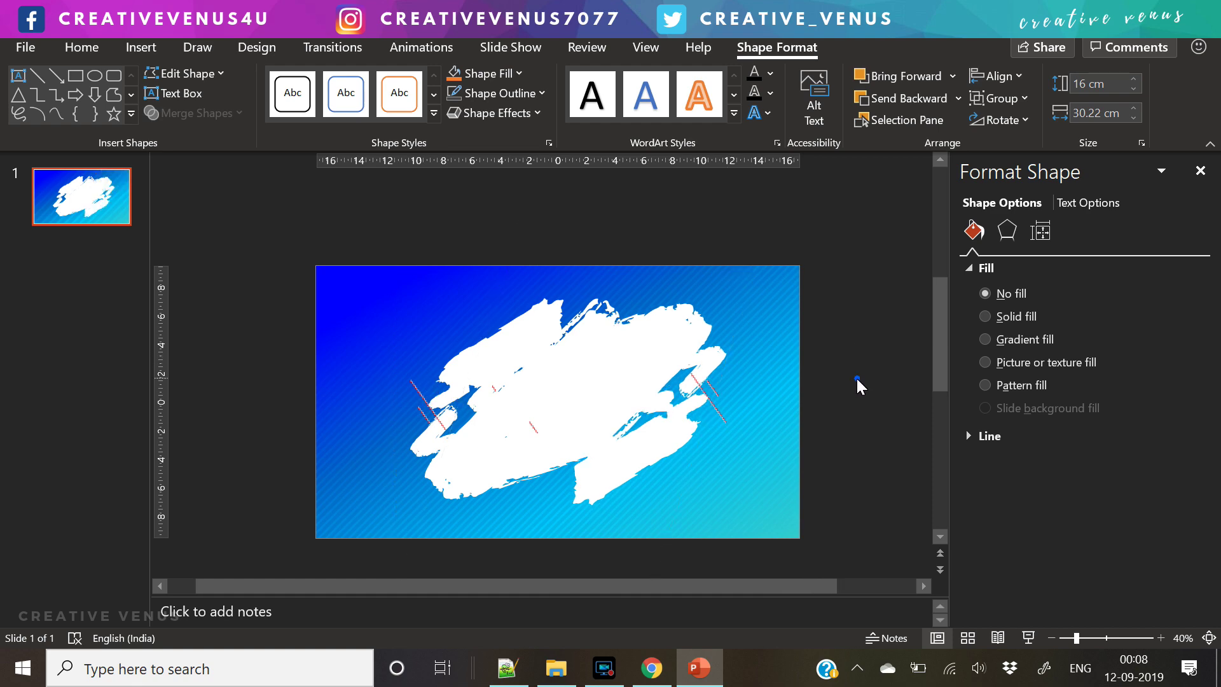
Step: Draw a Frame shape across the slide's centre with a very thin border
{"action": "left_click", "coordinate": [140, 47]}
{"action": "left_click", "coordinate": [299, 114]}
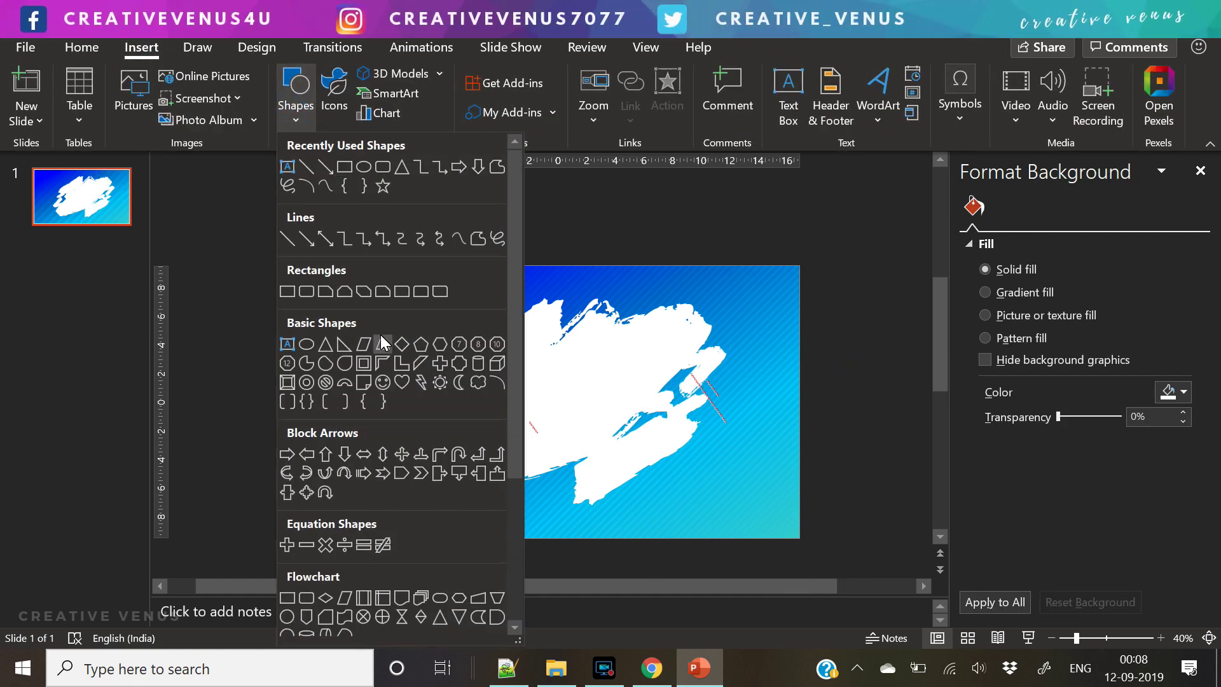
{"action": "left_click", "coordinate": [366, 366]}
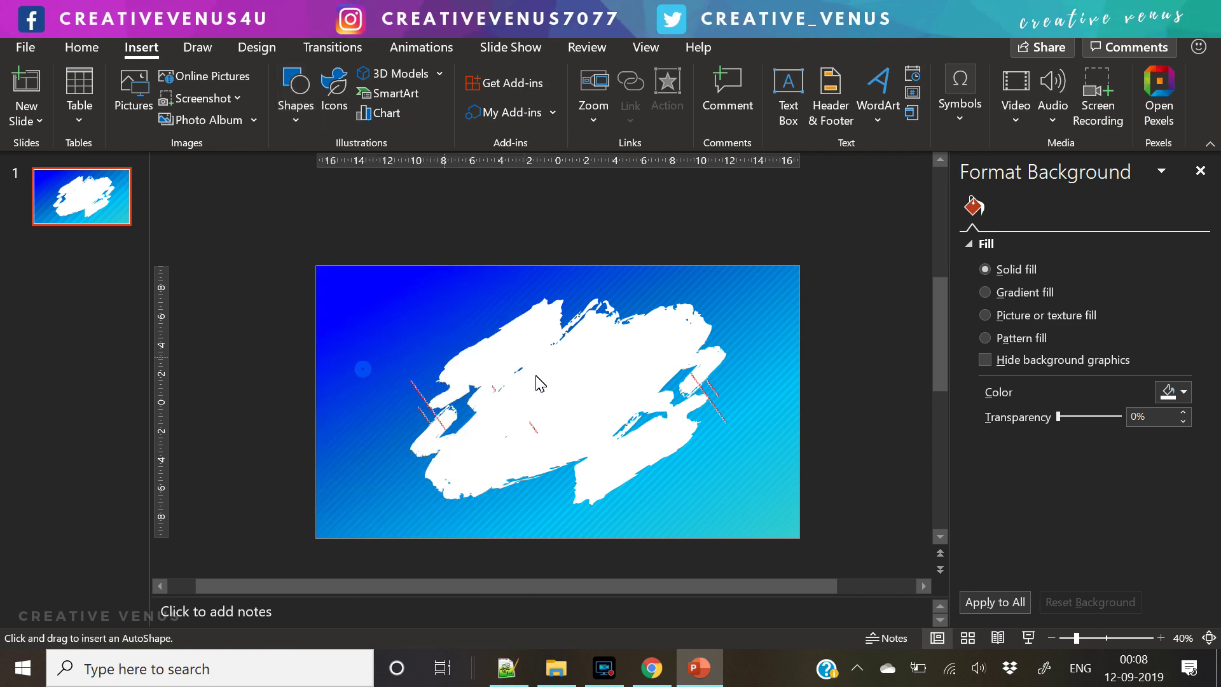
{"action": "left_click_drag", "start_coordinate": [436, 336], "coordinate": [722, 471]}
{"action": "left_click_drag", "start_coordinate": [456, 339], "coordinate": [440, 337]}
{"action": "left_click", "coordinate": [968, 490]}
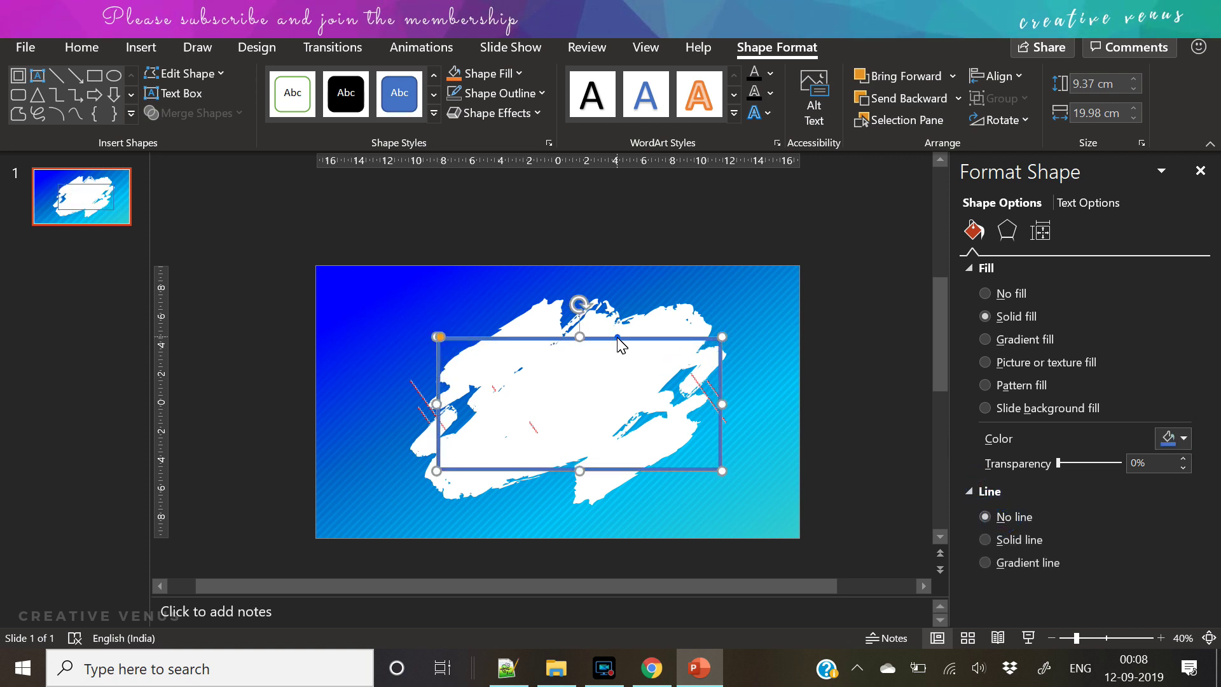
{"action": "left_click_drag", "start_coordinate": [617, 339], "coordinate": [602, 339]}
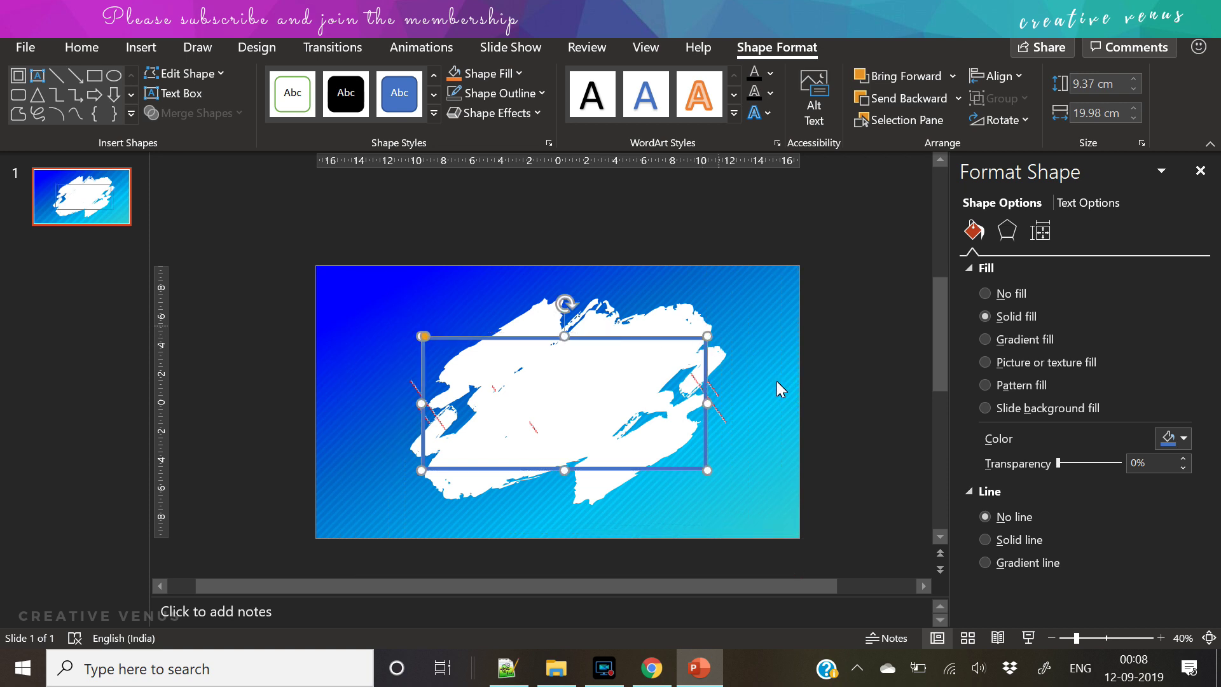
Step: Give the frame a two-stop gradient fill from dark navy to black
{"action": "left_click", "coordinate": [1014, 340]}
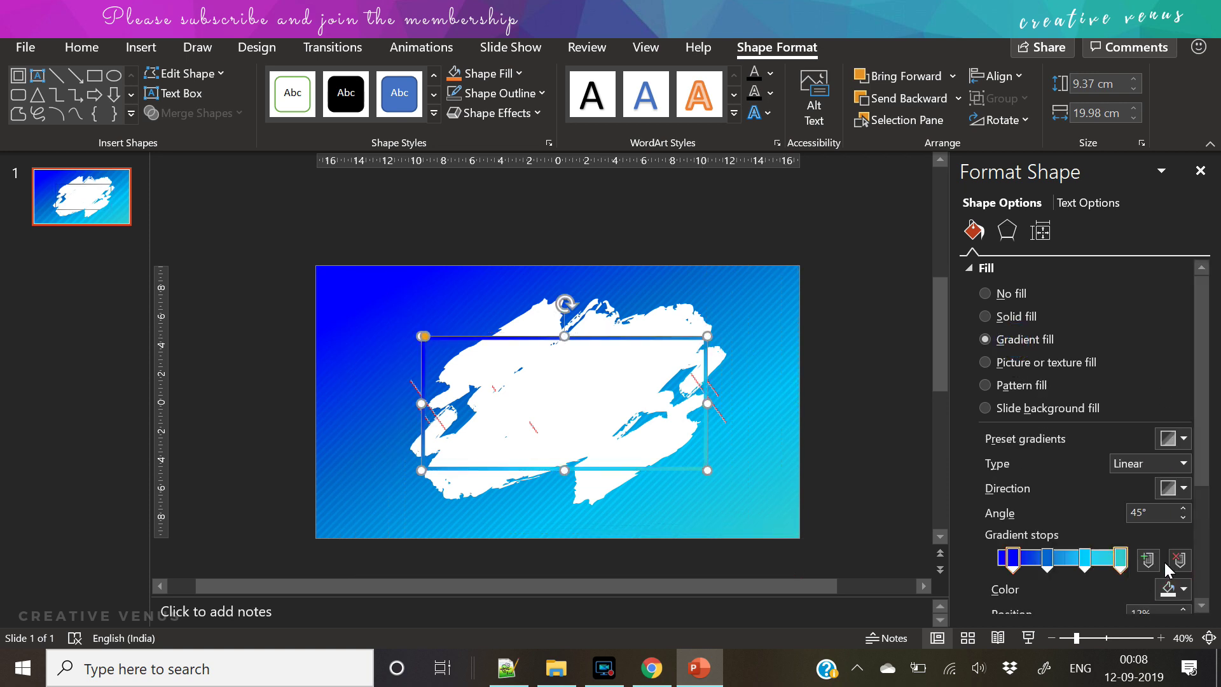
{"action": "left_click", "coordinate": [1176, 561]}
{"action": "left_click", "coordinate": [1175, 560]}
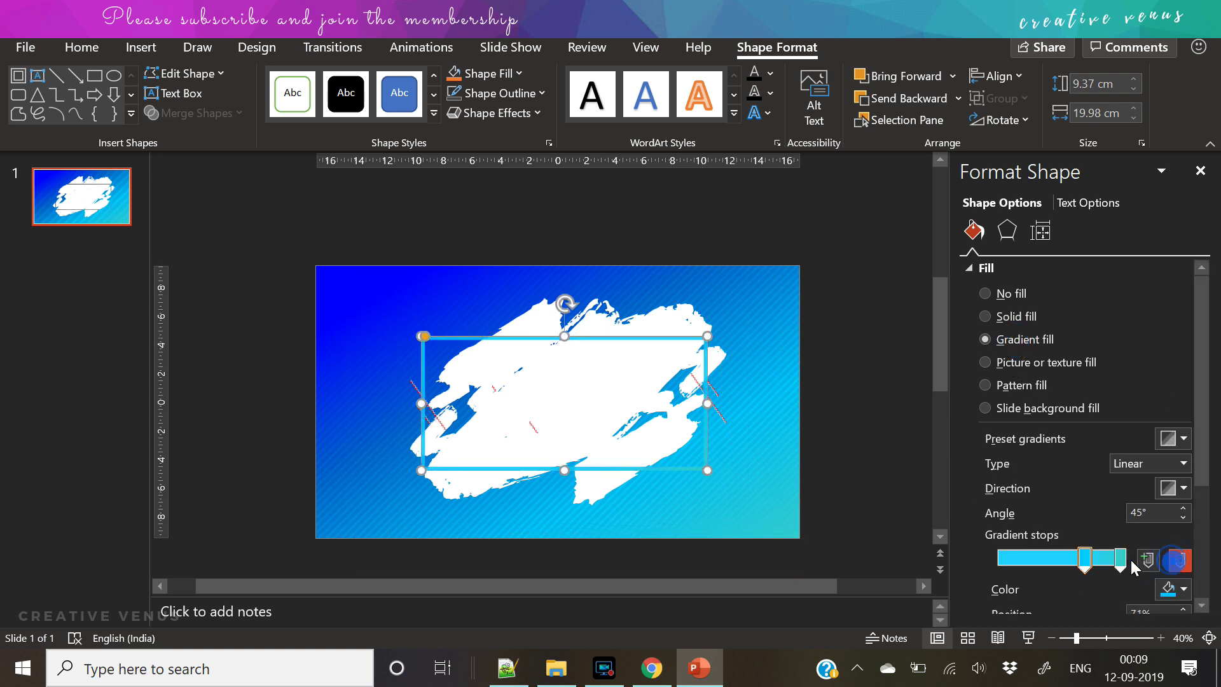
{"action": "left_click_drag", "start_coordinate": [1085, 561], "coordinate": [999, 563]}
{"action": "left_click", "coordinate": [1173, 589]}
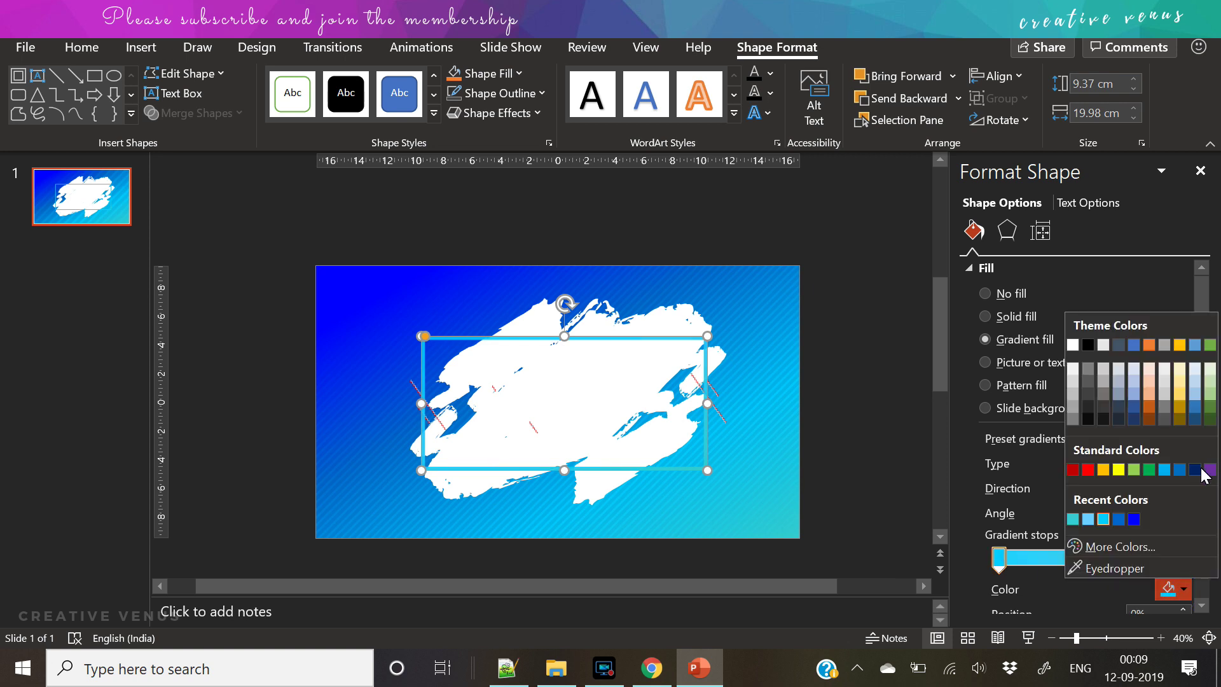
{"action": "left_click", "coordinate": [1202, 474]}
{"action": "left_click", "coordinate": [1127, 560]}
{"action": "left_click", "coordinate": [1173, 589]}
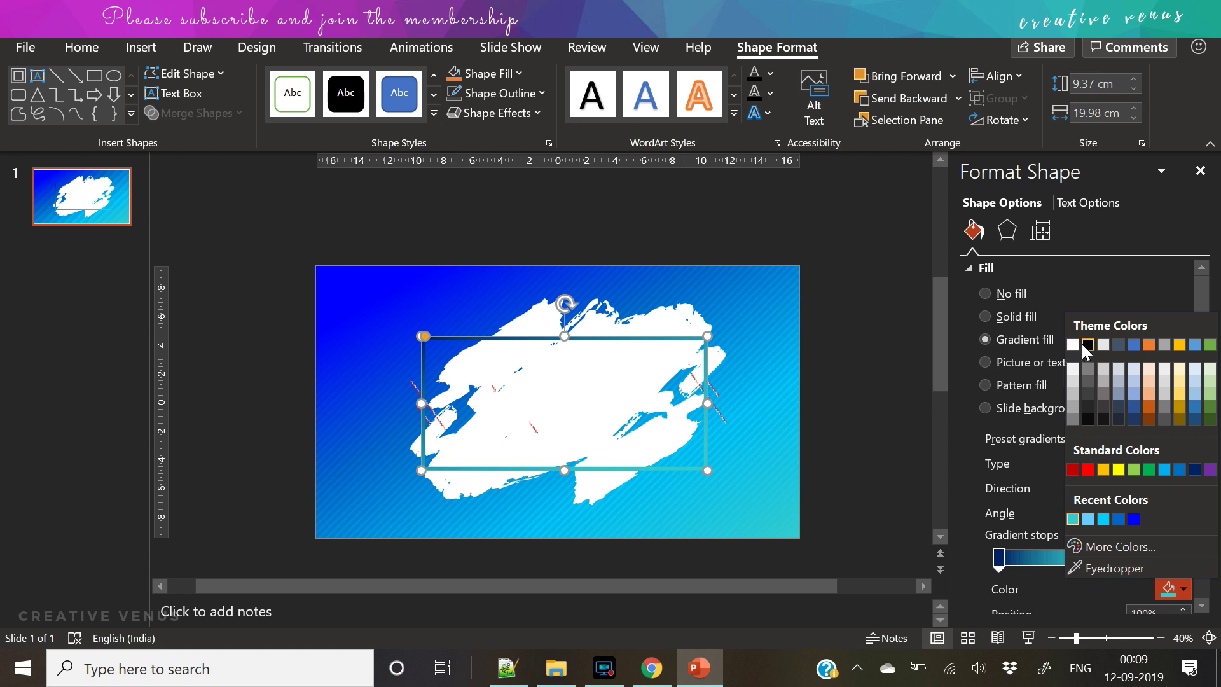
{"action": "left_click", "coordinate": [1087, 345]}
{"action": "left_click_drag", "start_coordinate": [1003, 568], "coordinate": [1030, 569]}
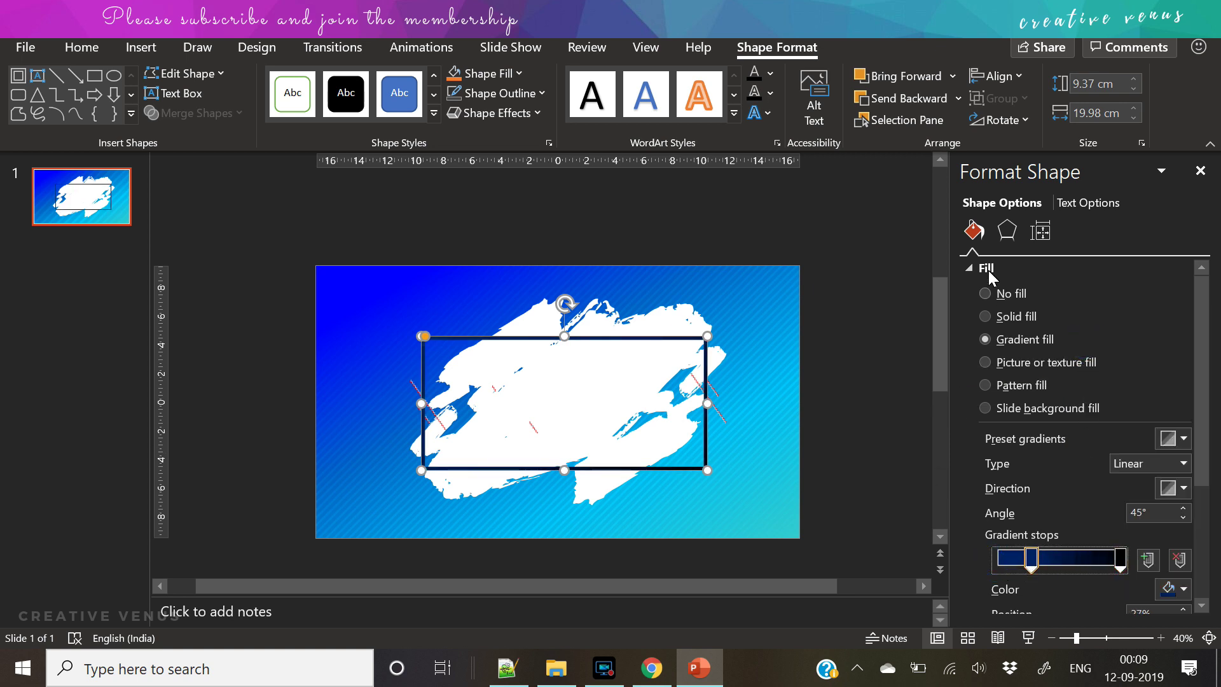
Step: Add an outer shadow to the frame with blur set to 0
{"action": "left_click", "coordinate": [1007, 230]}
{"action": "left_click", "coordinate": [1063, 270]}
{"action": "left_click", "coordinate": [1174, 290]}
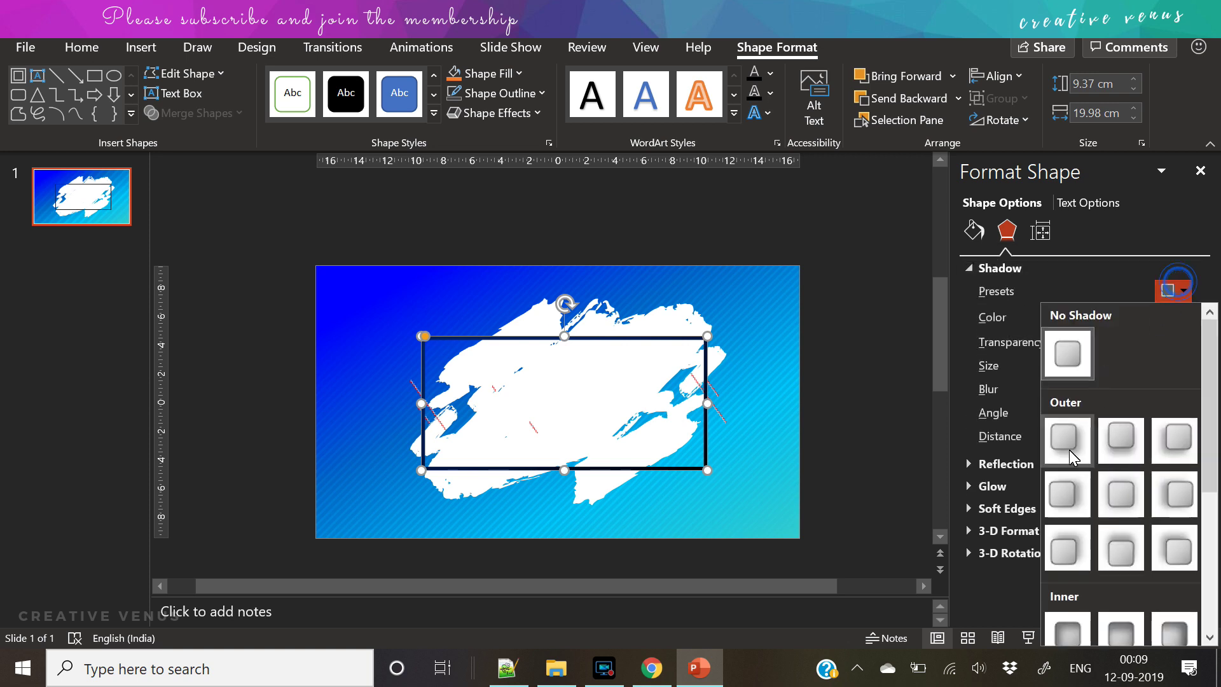
{"action": "left_click", "coordinate": [1070, 449]}
{"action": "left_click_drag", "start_coordinate": [1054, 388], "coordinate": [989, 390]}
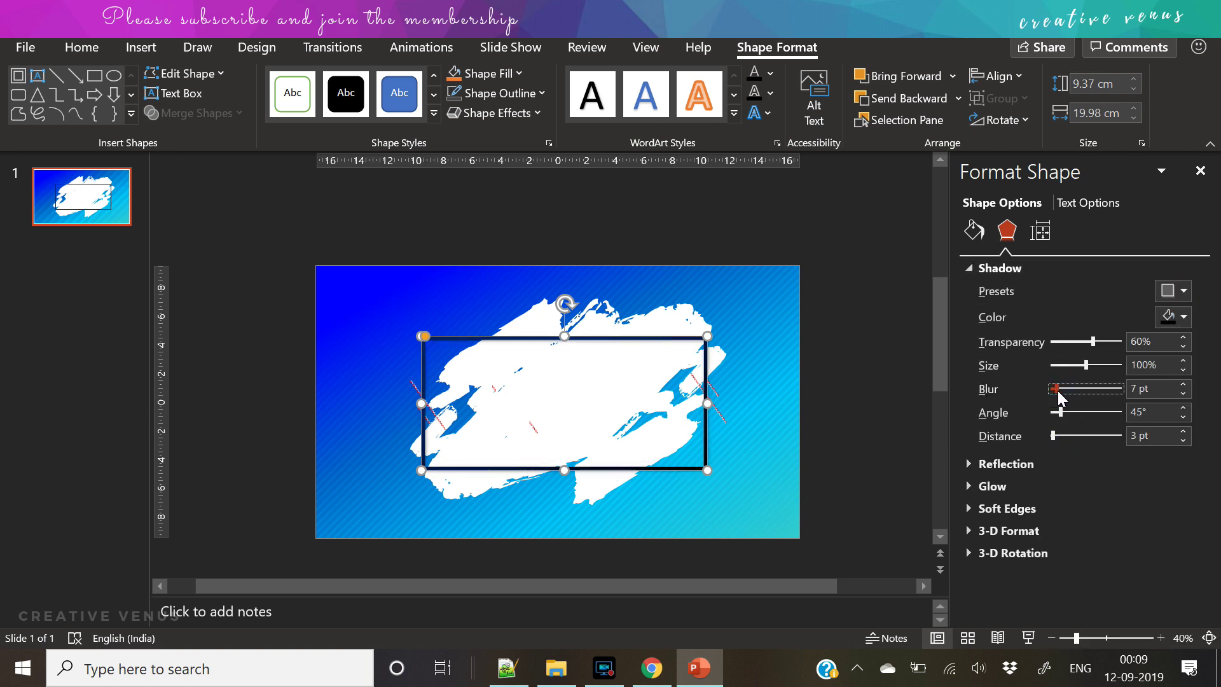
{"action": "left_click", "coordinate": [894, 425]}
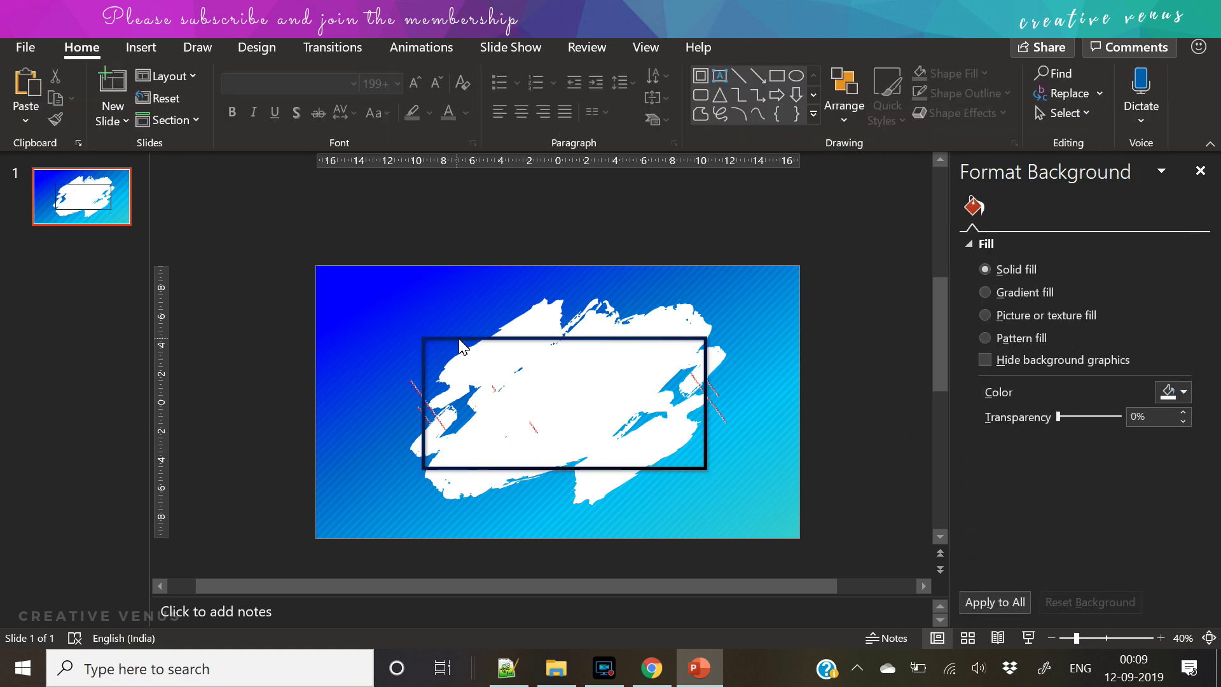
{"action": "left_click", "coordinate": [430, 338]}
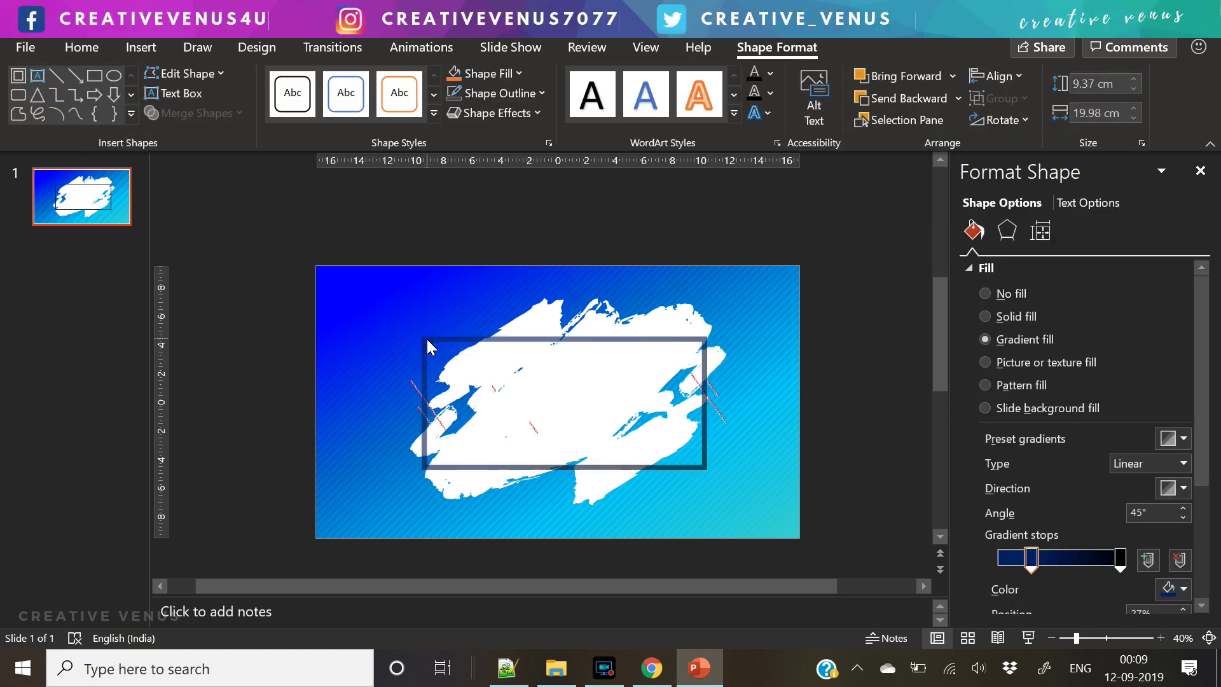
Step: Paste a brush-stroke copy, adjust its size, and position it on the slide
{"action": "left_click", "coordinate": [537, 318]}
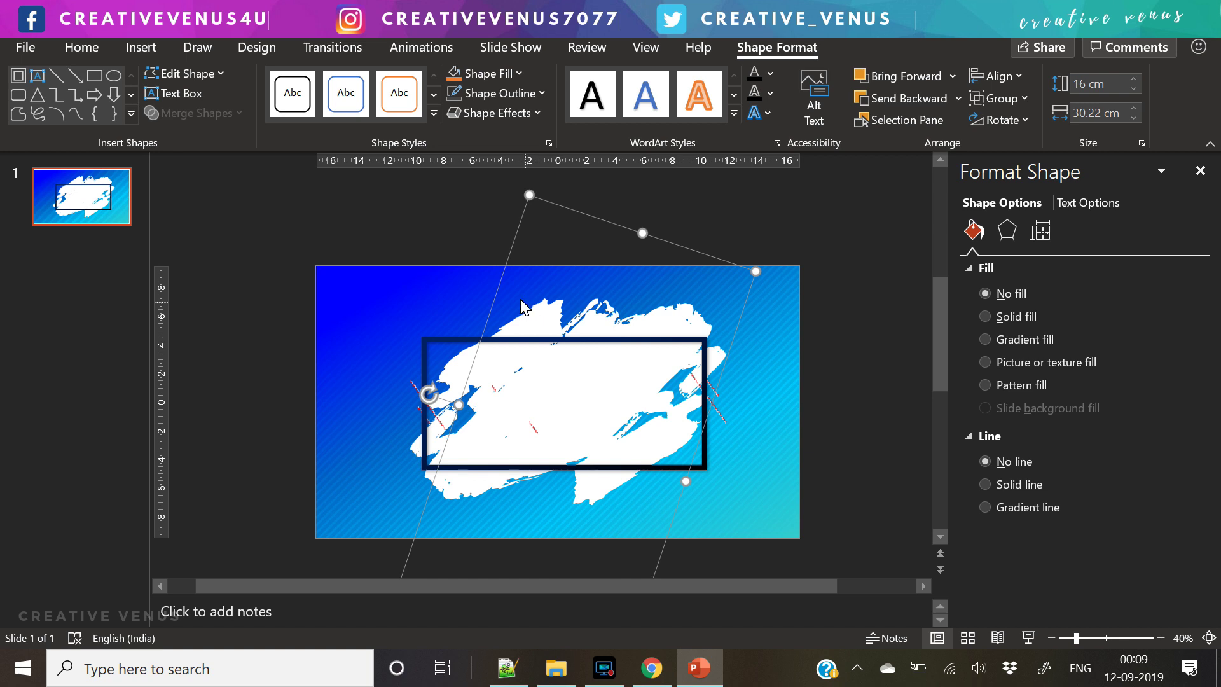
{"action": "key", "text": "ctrl+v"}
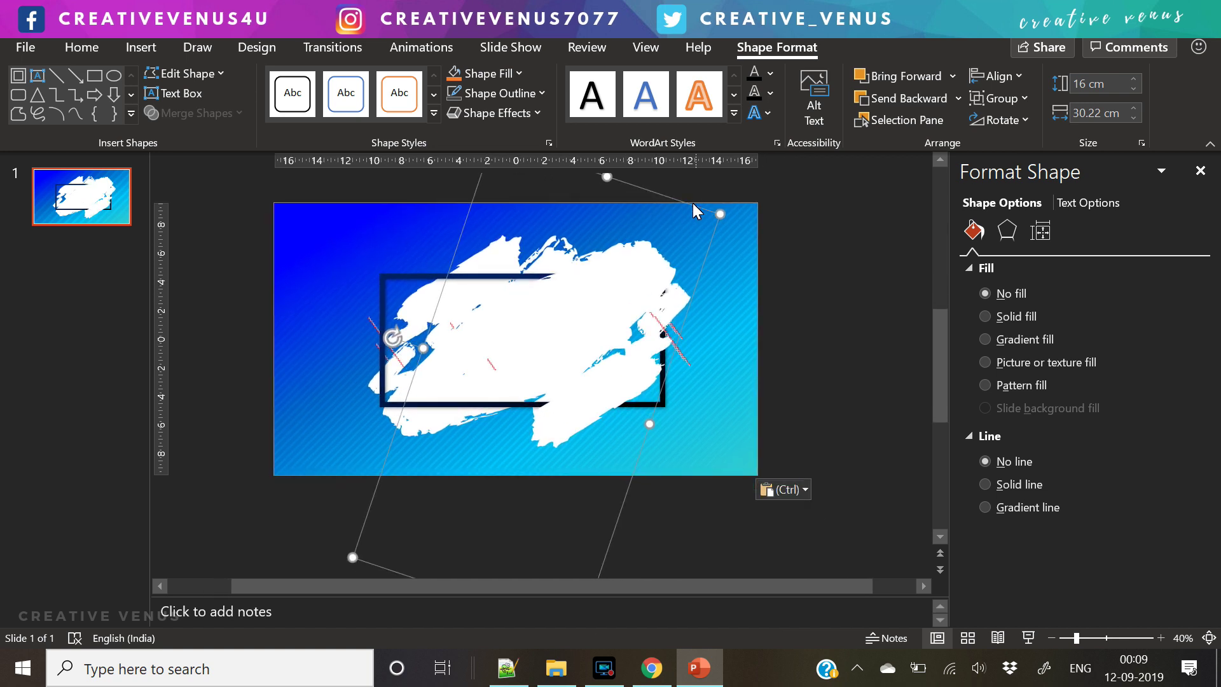
{"action": "mouse_move", "coordinate": [692, 204]}
{"action": "left_mouse_down"}
{"action": "mouse_move", "coordinate": [729, 231]}
{"action": "mouse_move", "coordinate": [671, 234]}
{"action": "mouse_move", "coordinate": [693, 208]}
{"action": "left_mouse_up"}
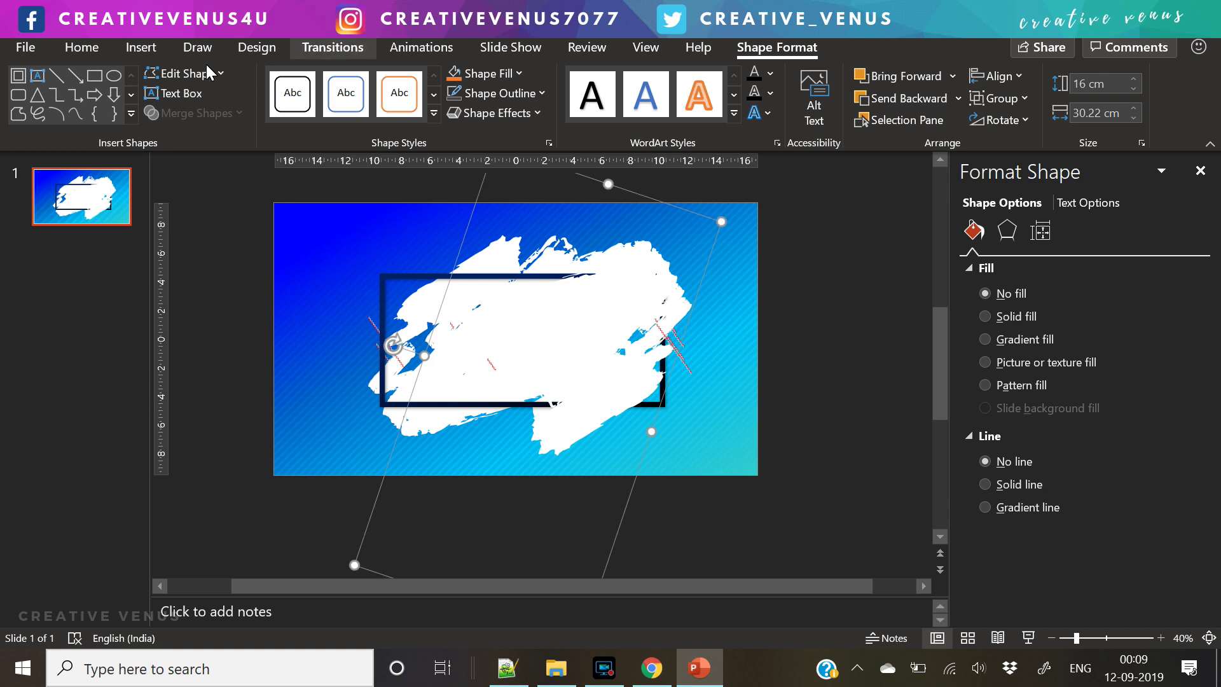
{"action": "left_click", "coordinate": [82, 48]}
{"action": "left_click", "coordinate": [436, 82]}
{"action": "left_click", "coordinate": [436, 83]}
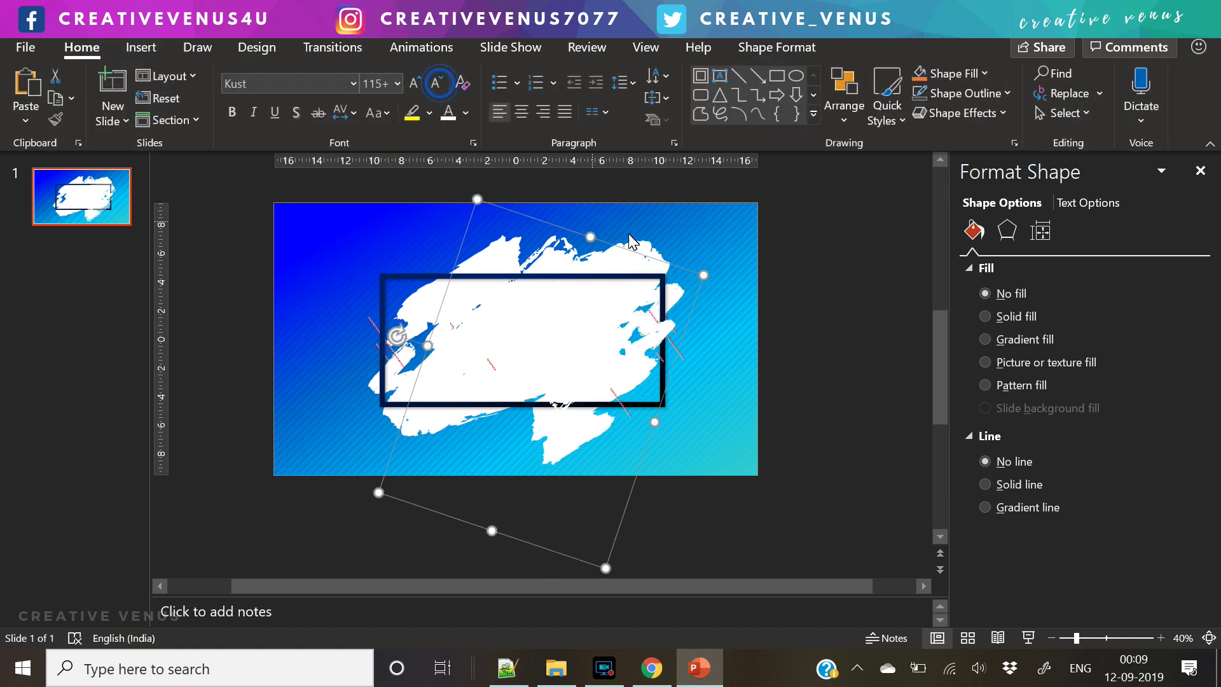
{"action": "mouse_move", "coordinate": [622, 252]}
{"action": "left_mouse_down"}
{"action": "mouse_move", "coordinate": [674, 238]}
{"action": "mouse_move", "coordinate": [647, 220]}
{"action": "mouse_move", "coordinate": [624, 219]}
{"action": "mouse_move", "coordinate": [649, 232]}
{"action": "mouse_move", "coordinate": [616, 227]}
{"action": "left_mouse_up"}
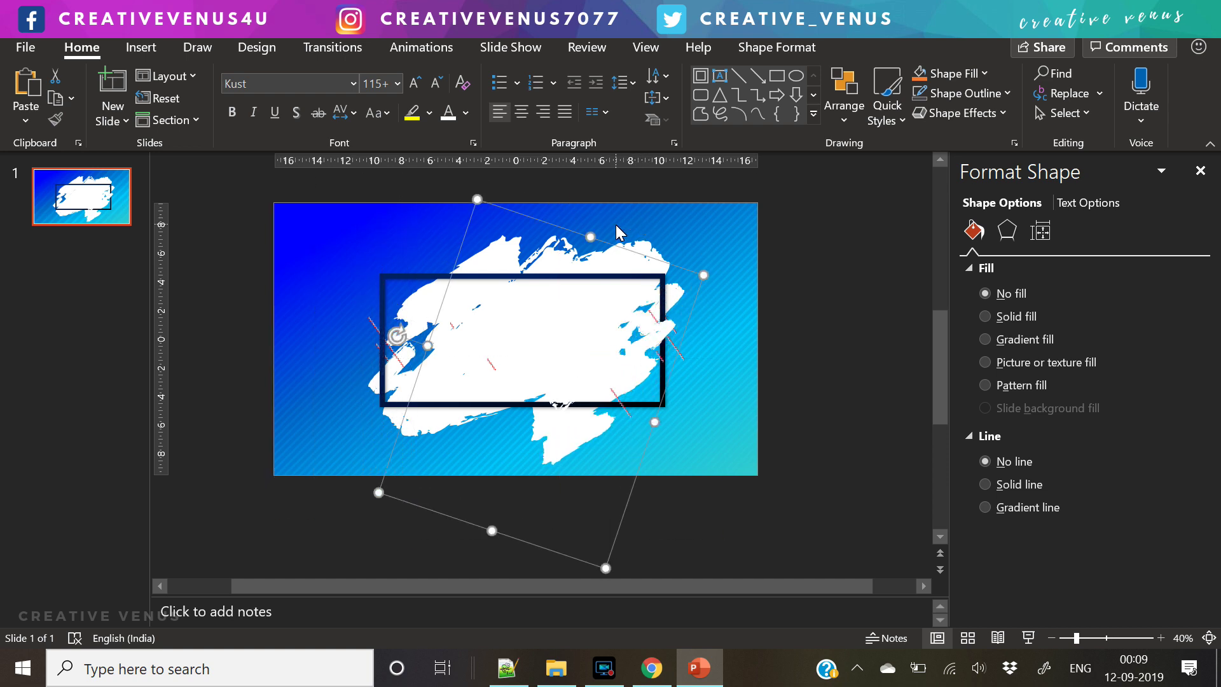
{"action": "key", "text": "ctrl+shift+period"}
{"action": "key", "text": "ctrl+shift+period"}
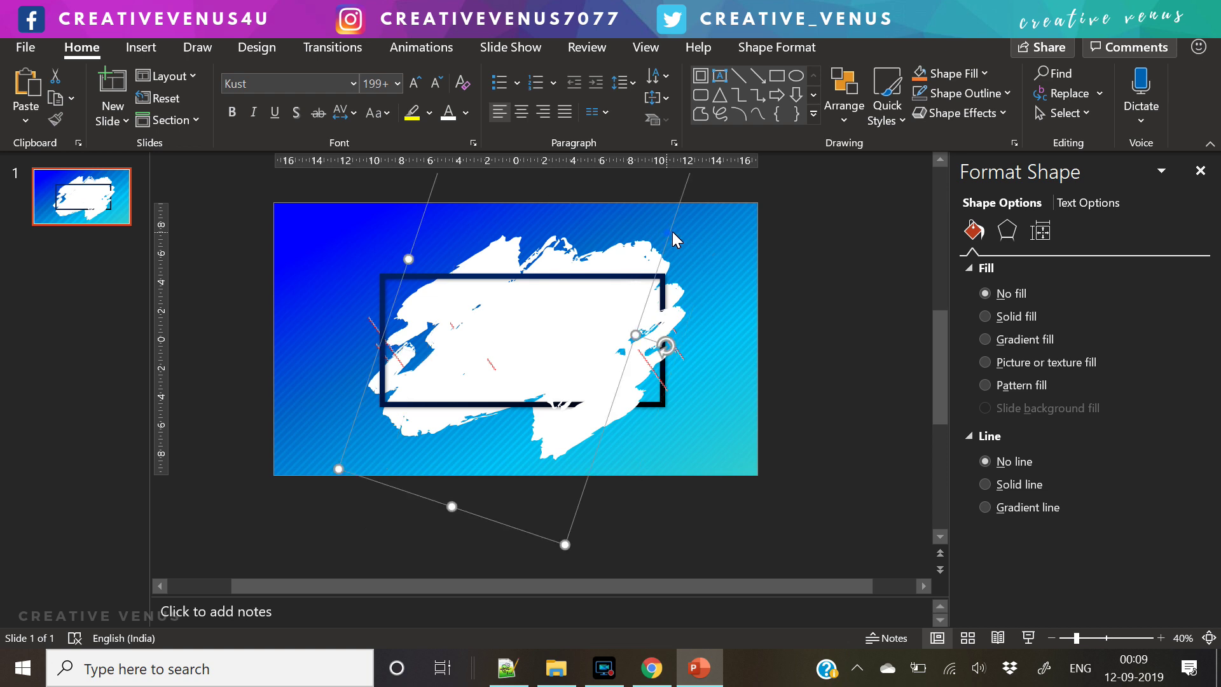
Step: Move a white brush stroke so it overlaps the frame
{"action": "left_click", "coordinate": [660, 335]}
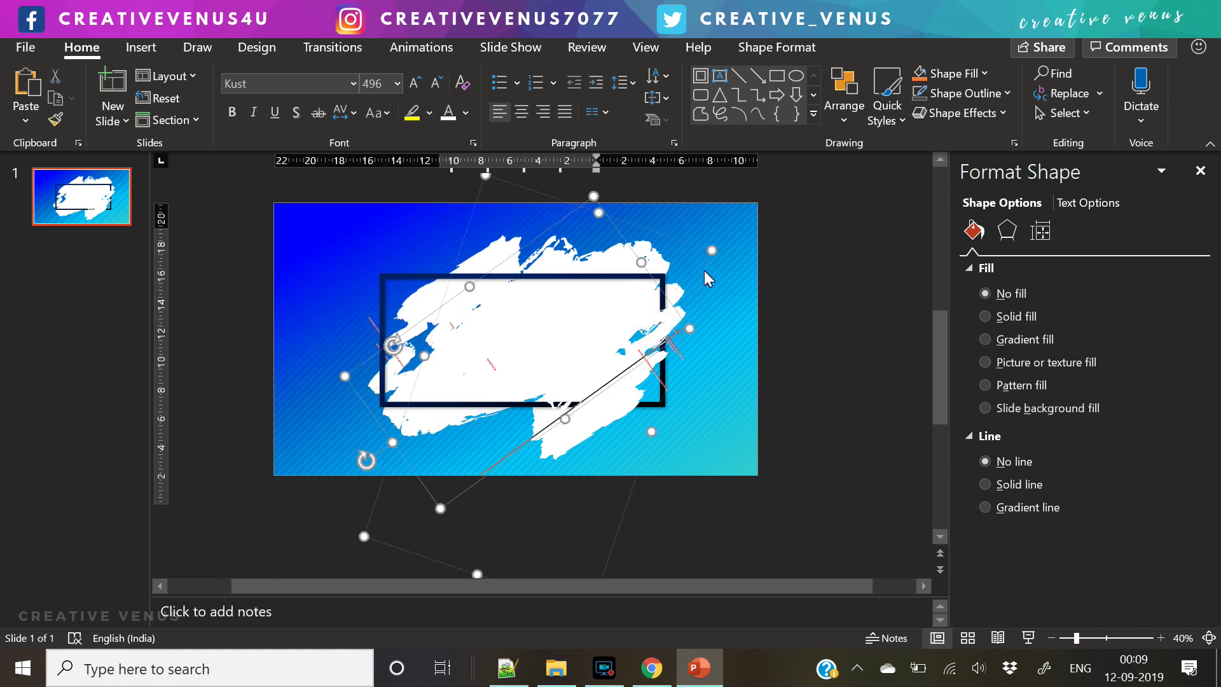
{"action": "left_click", "coordinate": [689, 320]}
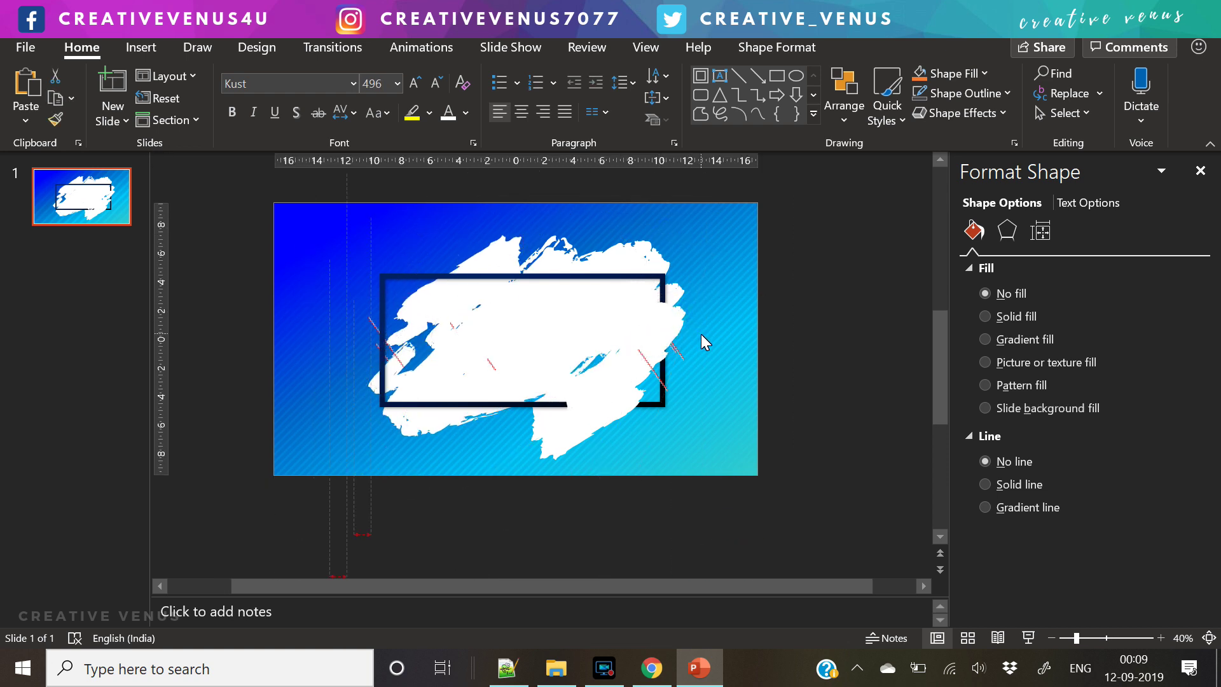
{"action": "mouse_move", "coordinate": [706, 346]}
{"action": "left_mouse_down"}
{"action": "mouse_move", "coordinate": [716, 356]}
{"action": "mouse_move", "coordinate": [730, 342]}
{"action": "mouse_move", "coordinate": [725, 319]}
{"action": "mouse_move", "coordinate": [787, 293]}
{"action": "mouse_move", "coordinate": [727, 325]}
{"action": "mouse_move", "coordinate": [758, 356]}
{"action": "mouse_move", "coordinate": [766, 338]}
{"action": "left_mouse_up"}
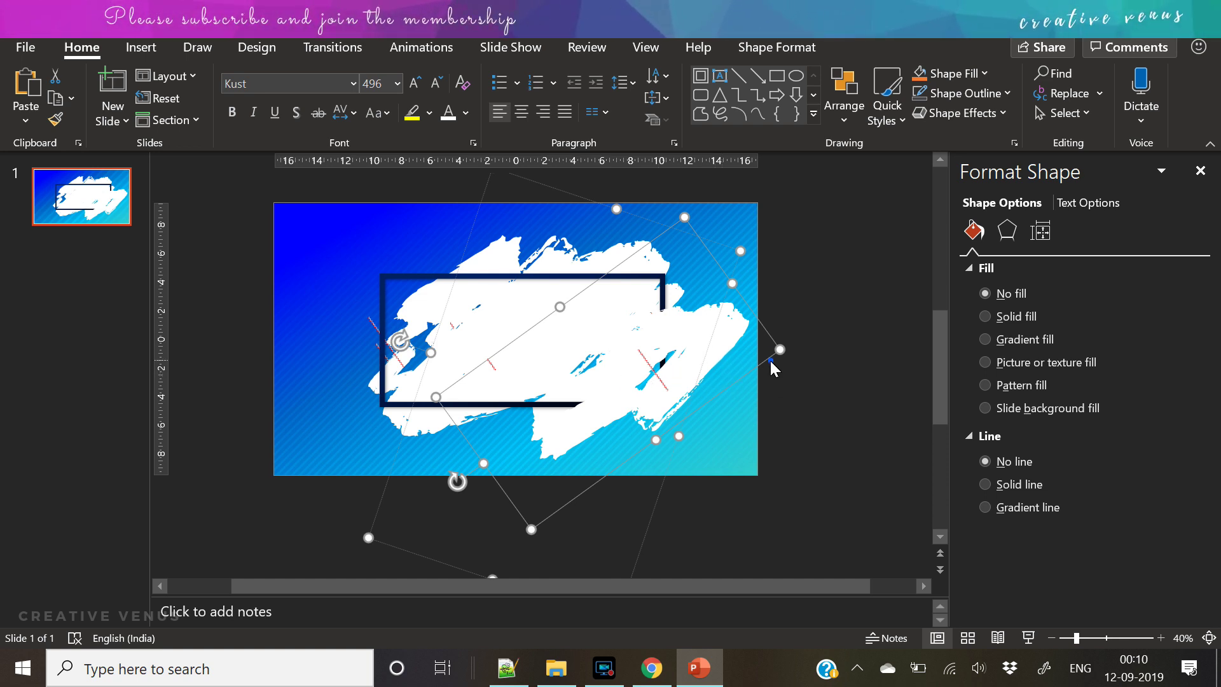
{"action": "mouse_move", "coordinate": [769, 359]}
{"action": "left_mouse_down"}
{"action": "mouse_move", "coordinate": [715, 354]}
{"action": "mouse_move", "coordinate": [722, 373]}
{"action": "left_mouse_up"}
Step: Paste another brush copy and place it over the frame's left side
{"action": "key", "text": "ctrl+v"}
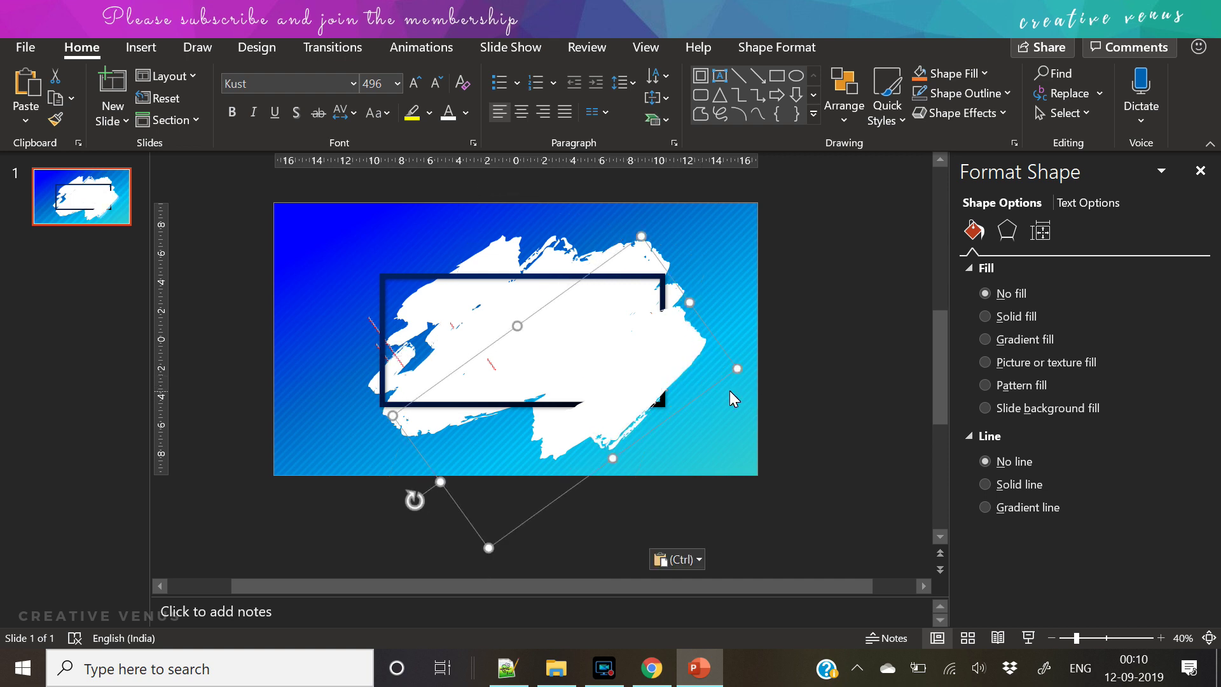
{"action": "mouse_move", "coordinate": [711, 388]}
{"action": "left_mouse_down"}
{"action": "mouse_move", "coordinate": [491, 382]}
{"action": "mouse_move", "coordinate": [503, 407]}
{"action": "left_mouse_up"}
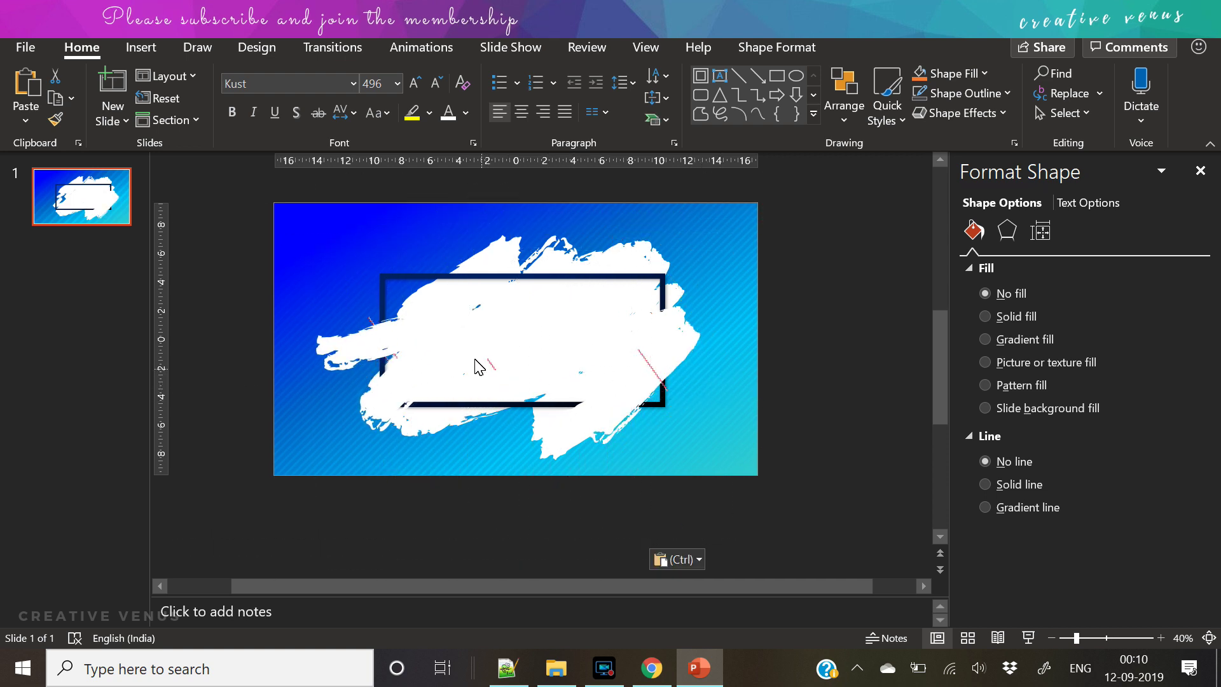
{"action": "mouse_move", "coordinate": [476, 364]}
{"action": "left_mouse_down"}
{"action": "mouse_move", "coordinate": [458, 357]}
{"action": "mouse_move", "coordinate": [442, 376]}
{"action": "mouse_move", "coordinate": [499, 339]}
{"action": "left_mouse_up"}
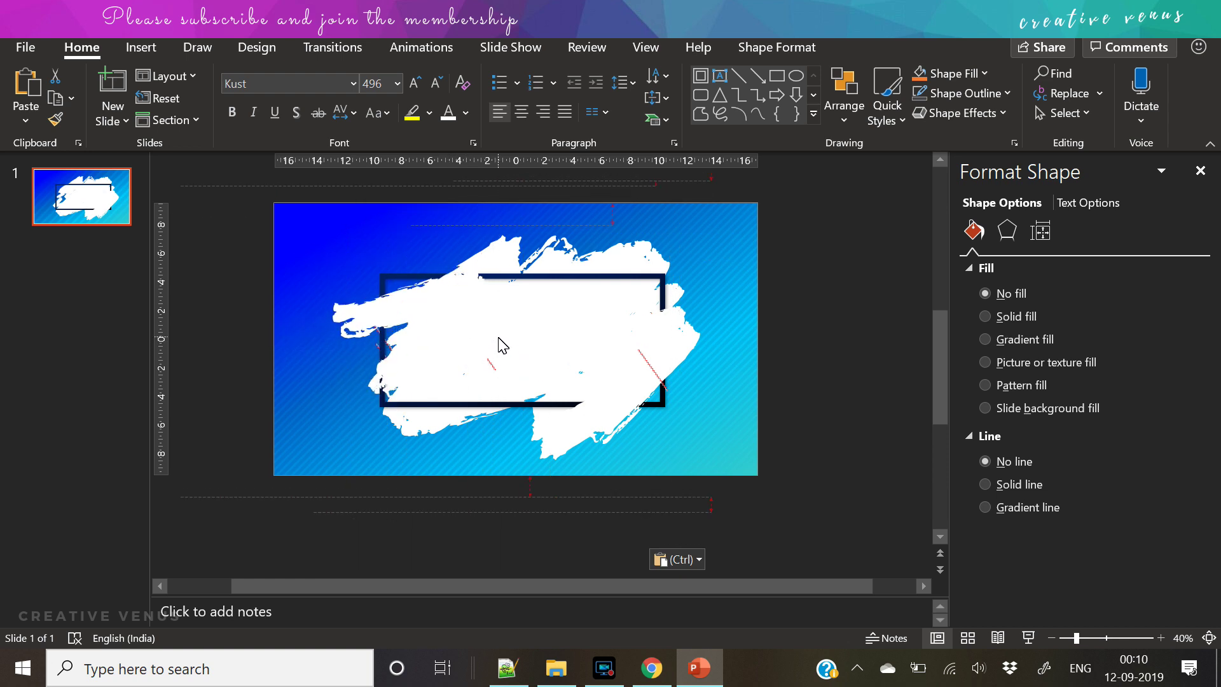
{"action": "left_click_drag", "start_coordinate": [498, 339], "coordinate": [505, 340]}
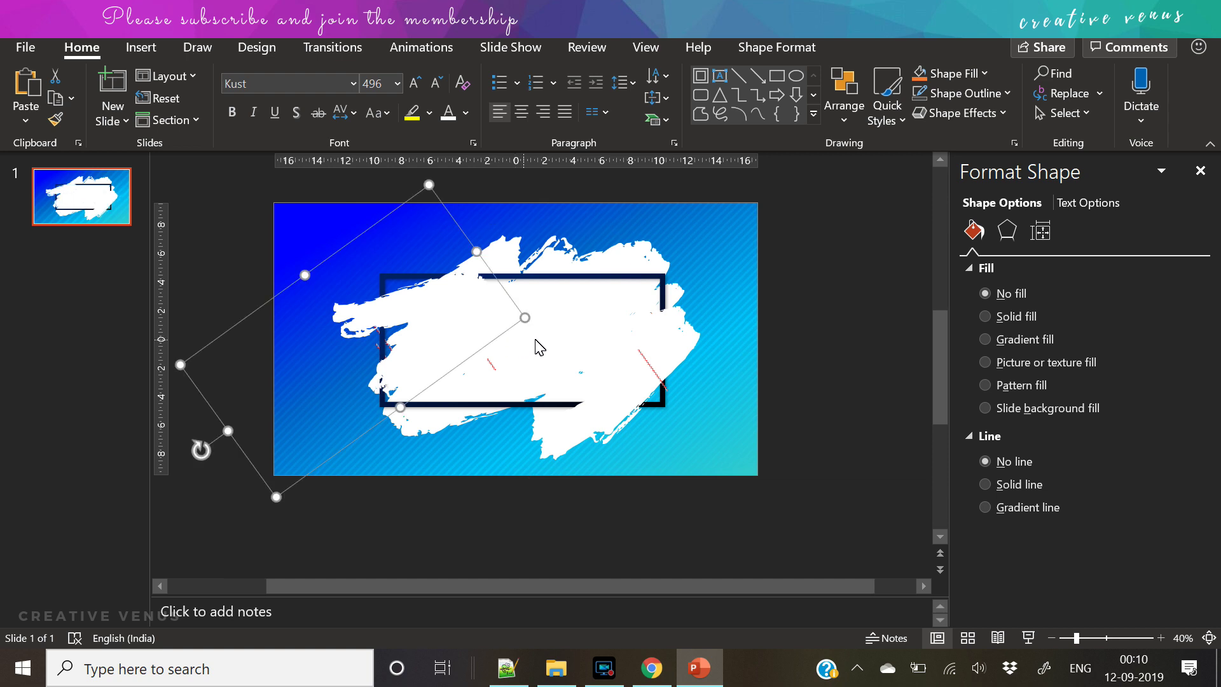
{"action": "left_click", "coordinate": [811, 367]}
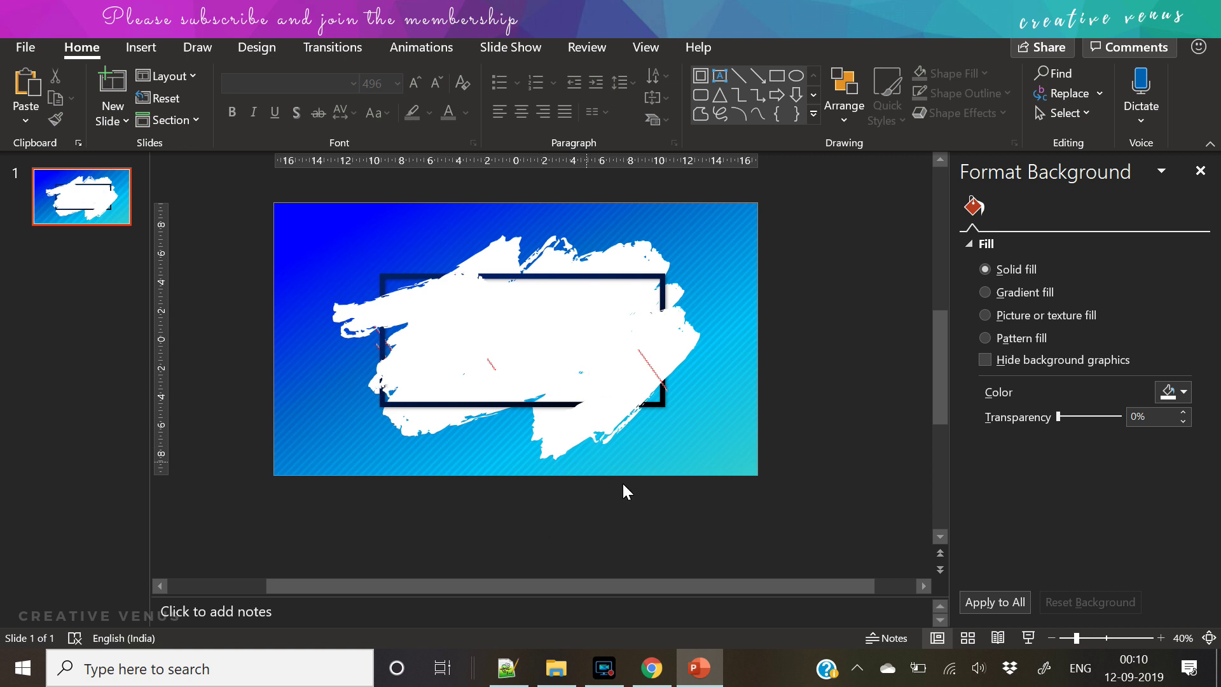
Step: Recolour the background's first gradient stop to a custom dark blue
{"action": "left_click", "coordinate": [375, 240]}
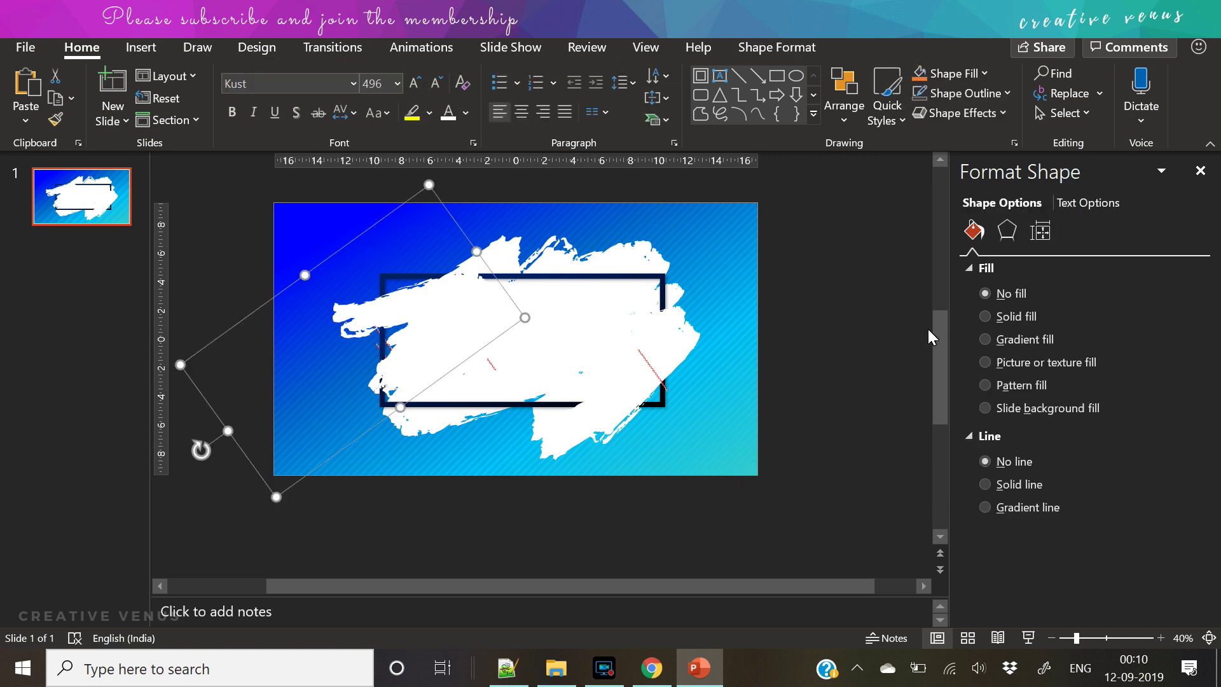
{"action": "left_click", "coordinate": [309, 220]}
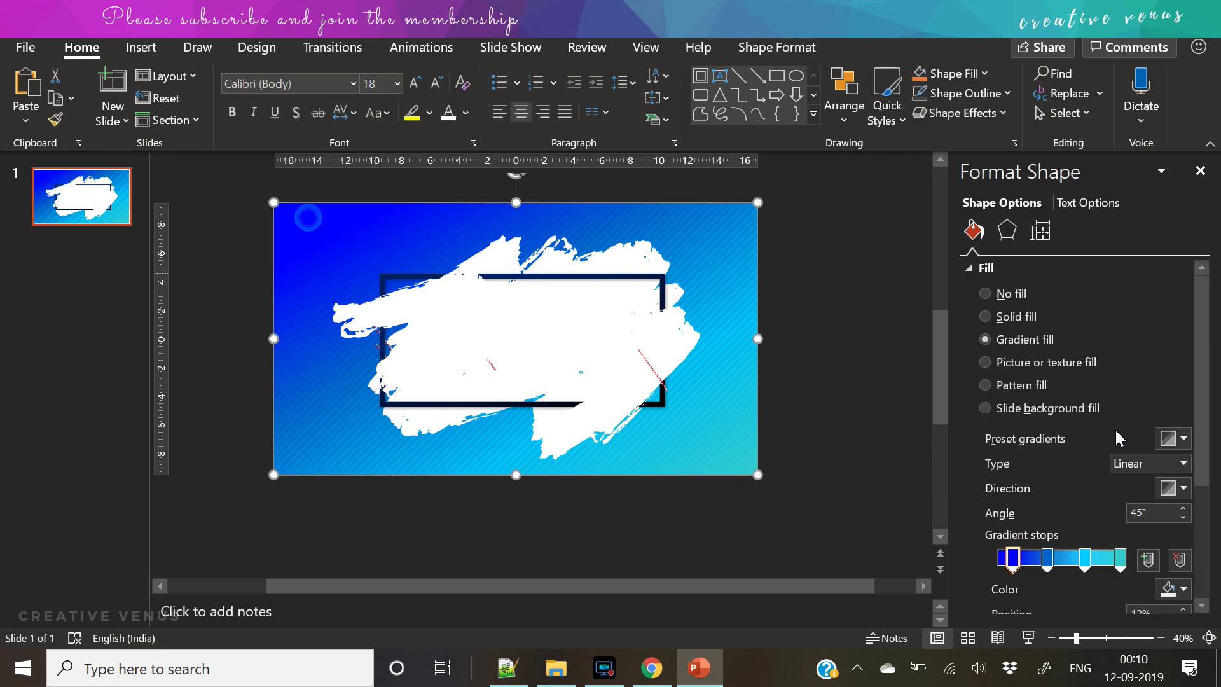
{"action": "left_click", "coordinate": [1013, 560]}
{"action": "left_click", "coordinate": [1170, 588]}
{"action": "left_click", "coordinate": [1144, 544]}
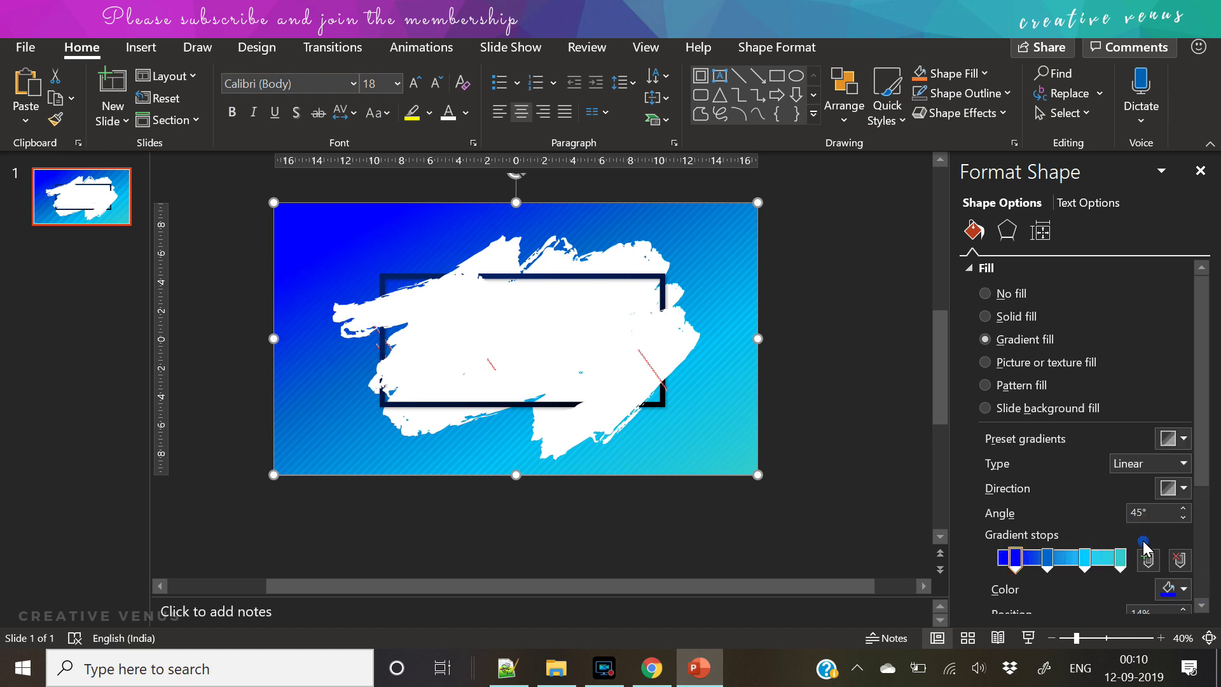
{"action": "left_click", "coordinate": [568, 180]}
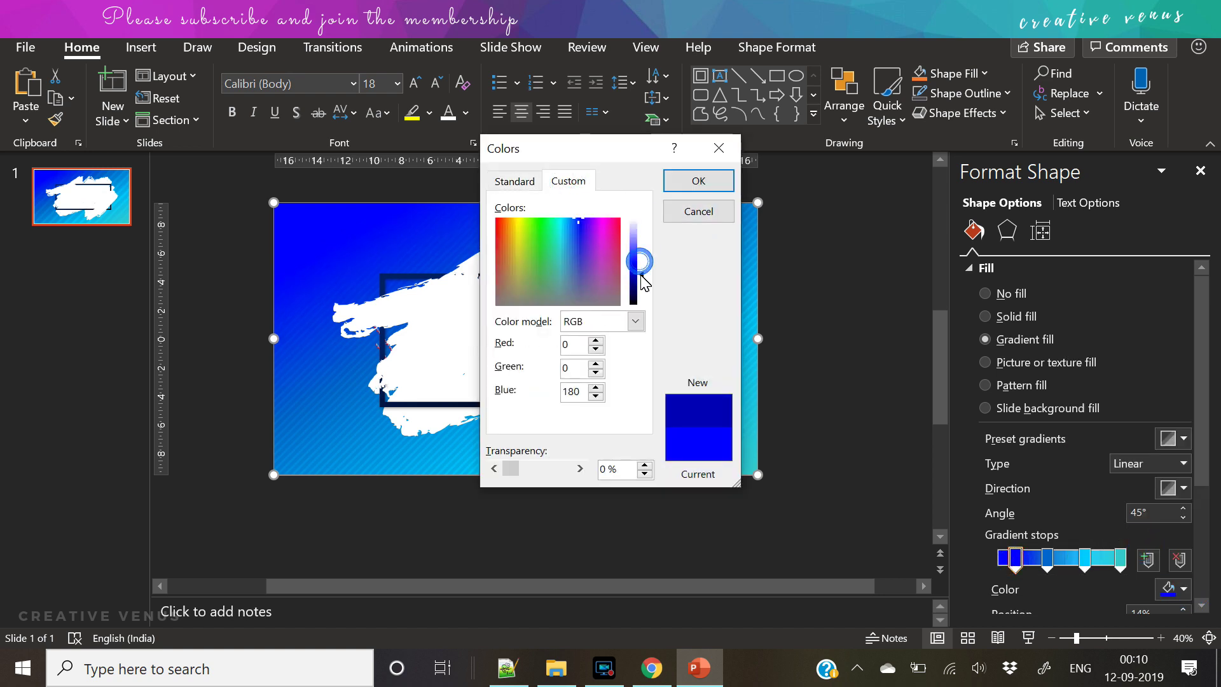
{"action": "left_click", "coordinate": [698, 181]}
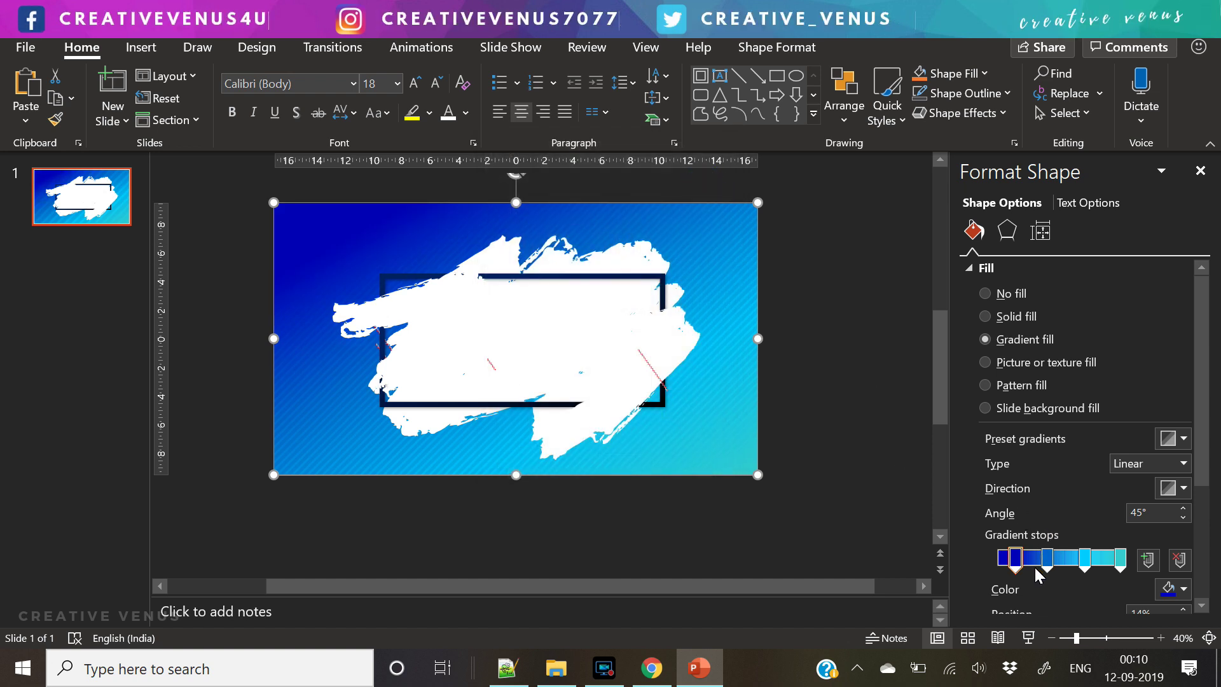
Step: Move the cyan stop to 76% and recolour it a darker blue at 9% transparency
{"action": "left_click_drag", "start_coordinate": [1119, 559], "coordinate": [1095, 566]}
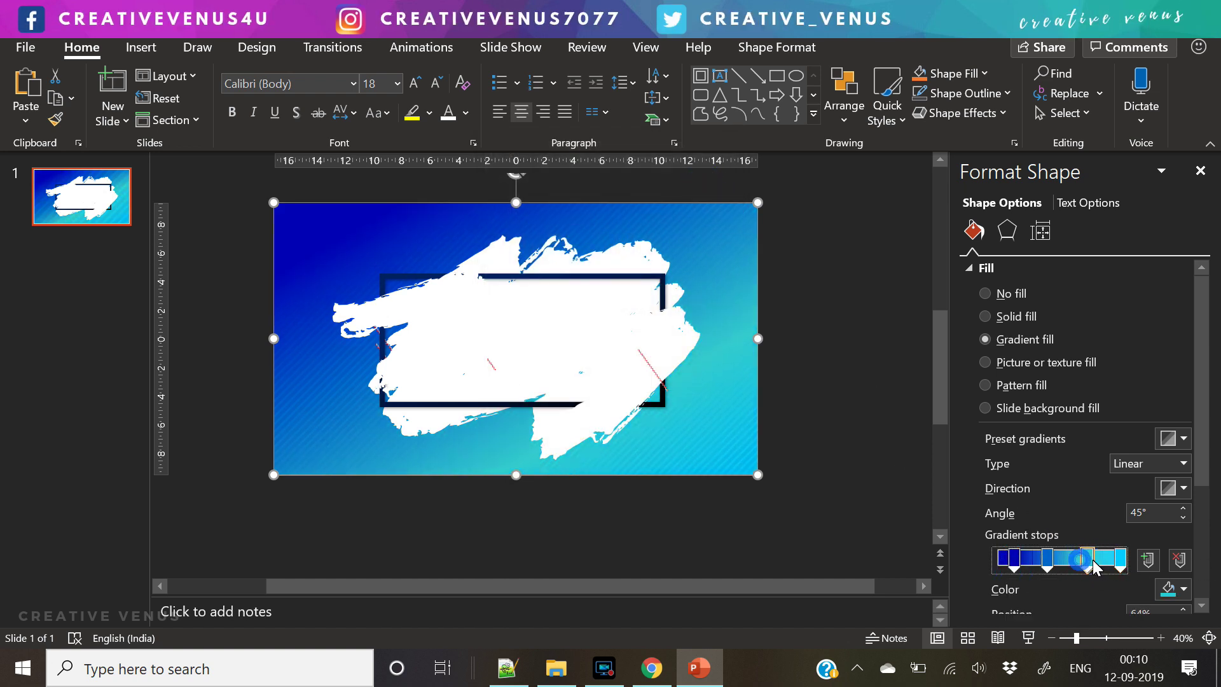
{"action": "left_click", "coordinate": [1173, 589]}
{"action": "left_click", "coordinate": [1136, 546]}
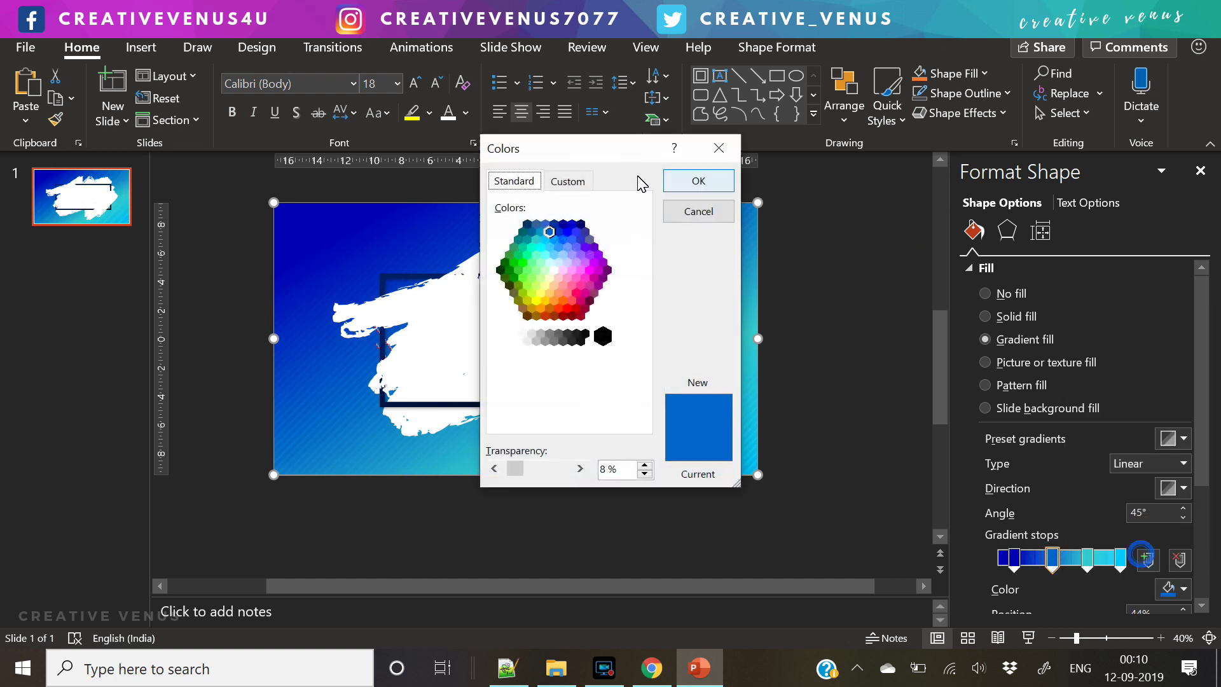
{"action": "left_click", "coordinate": [563, 232]}
{"action": "left_click", "coordinate": [698, 182]}
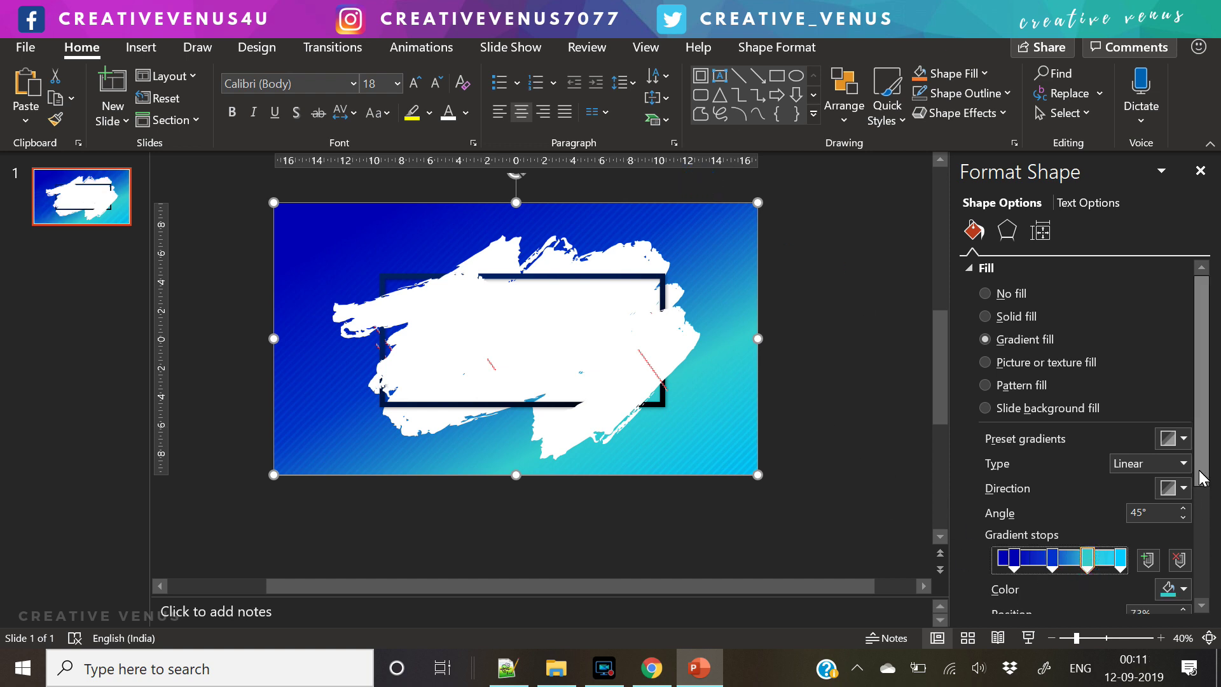
{"action": "scroll", "coordinate": [1085, 560], "scroll_direction": "down", "scroll_amount": 2}
{"action": "left_click_drag", "start_coordinate": [1064, 530], "coordinate": [1068, 530]}
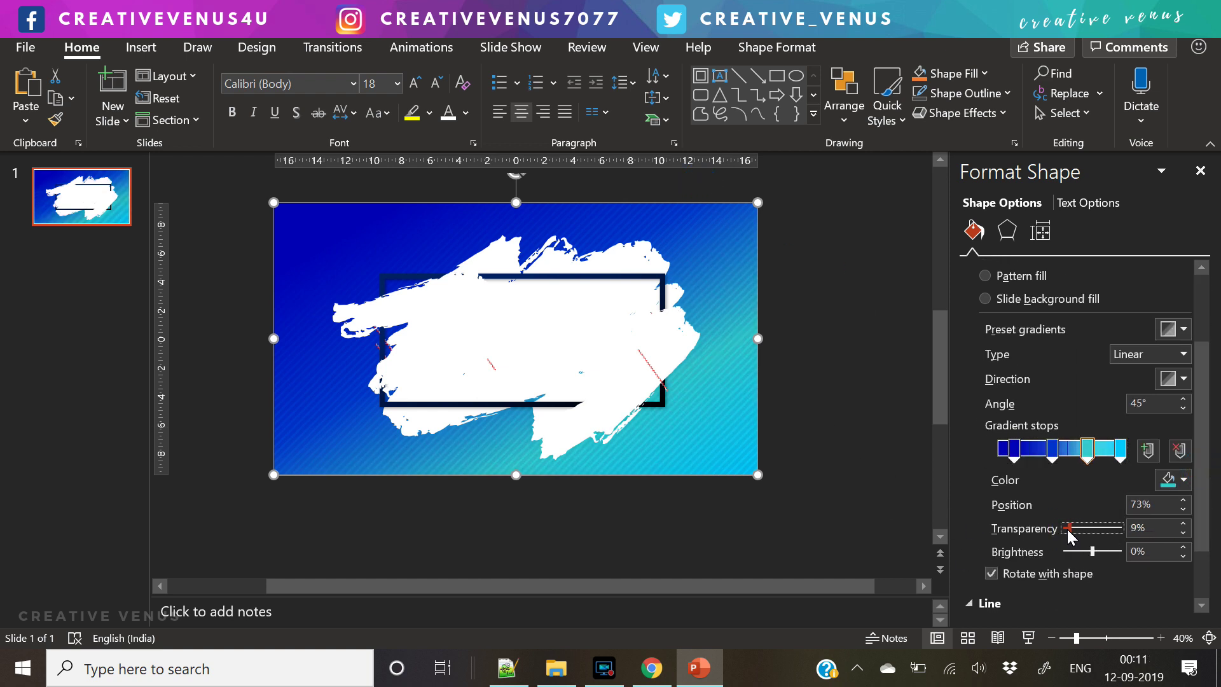
Step: Reposition the last gradient stop to 28%
{"action": "left_click", "coordinate": [1120, 453]}
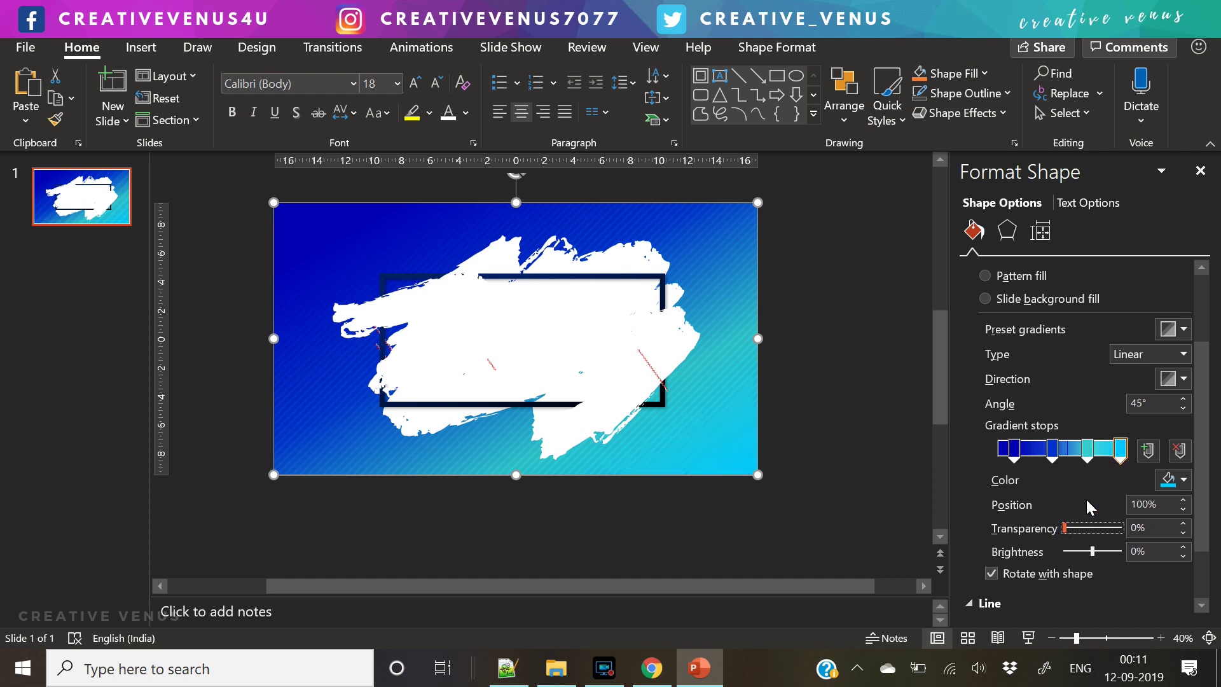
{"action": "left_click_drag", "start_coordinate": [1092, 458], "coordinate": [996, 459]}
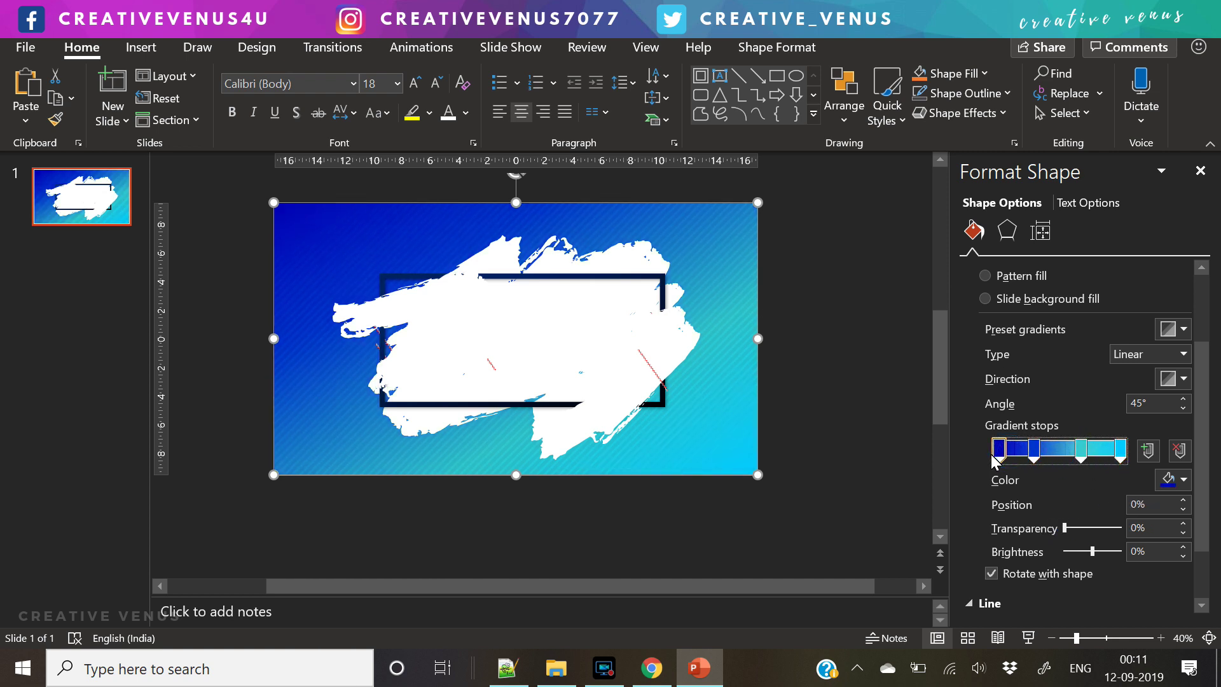
{"action": "left_click", "coordinate": [781, 385]}
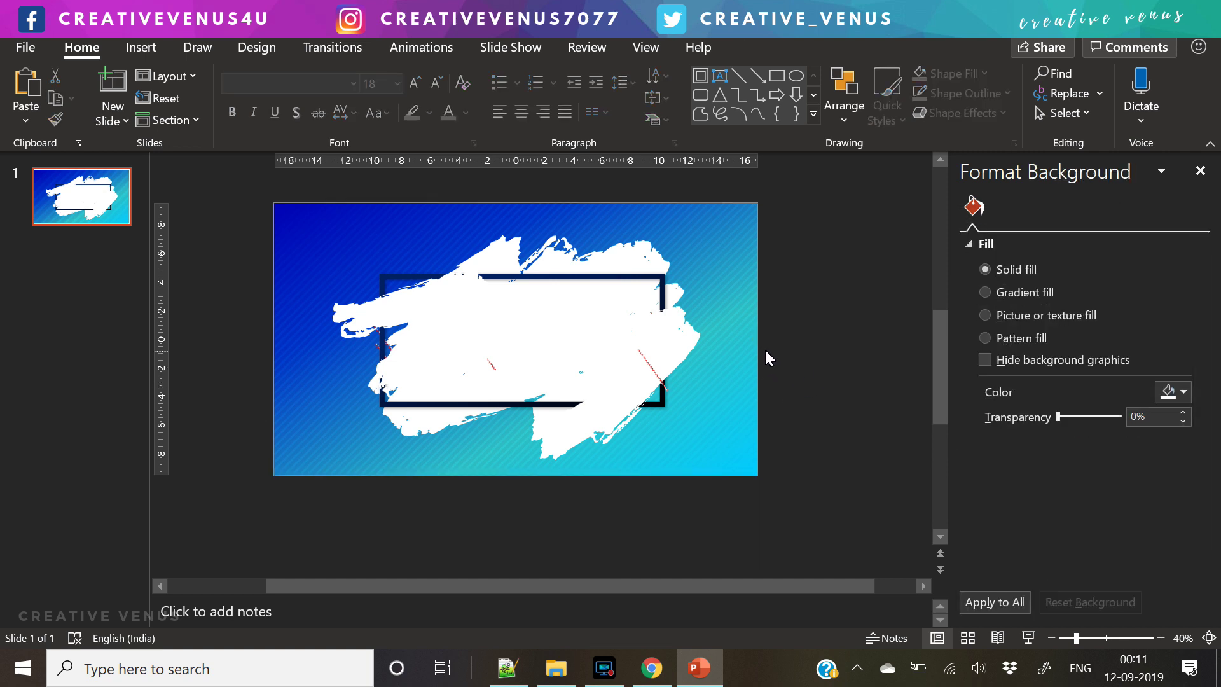
Step: Add a text box in the frame's upper area reading 'Creative venus' in Raleway
{"action": "left_click", "coordinate": [141, 48]}
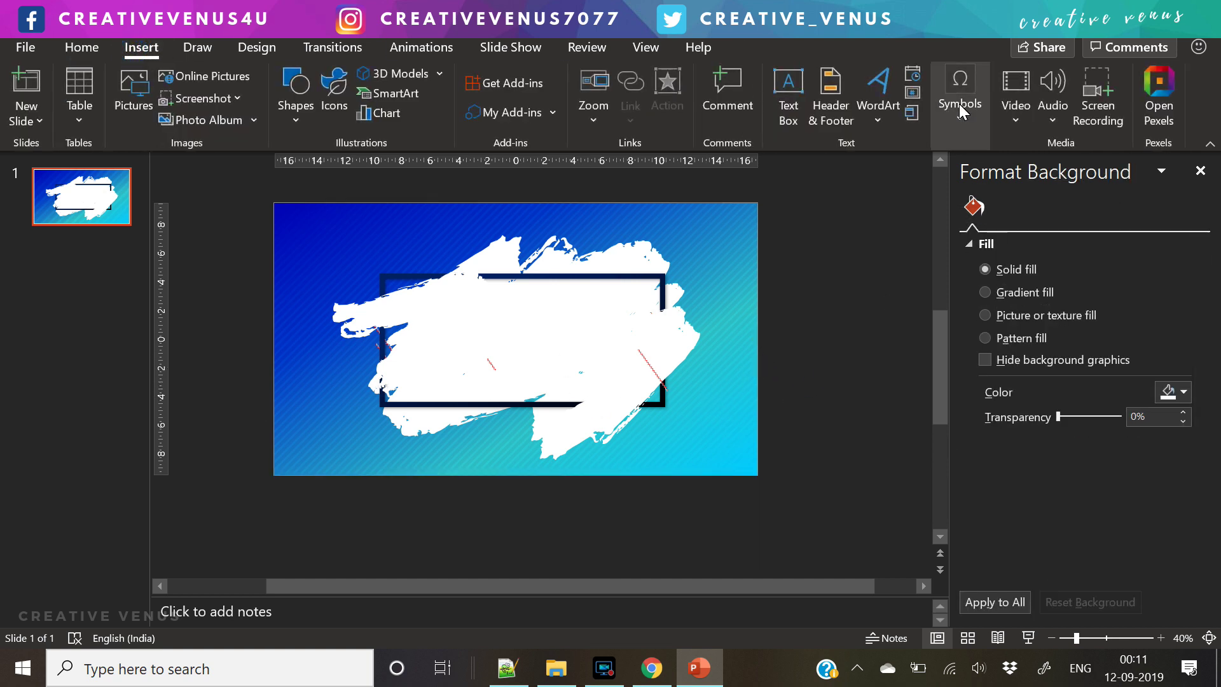
{"action": "left_click", "coordinate": [785, 109]}
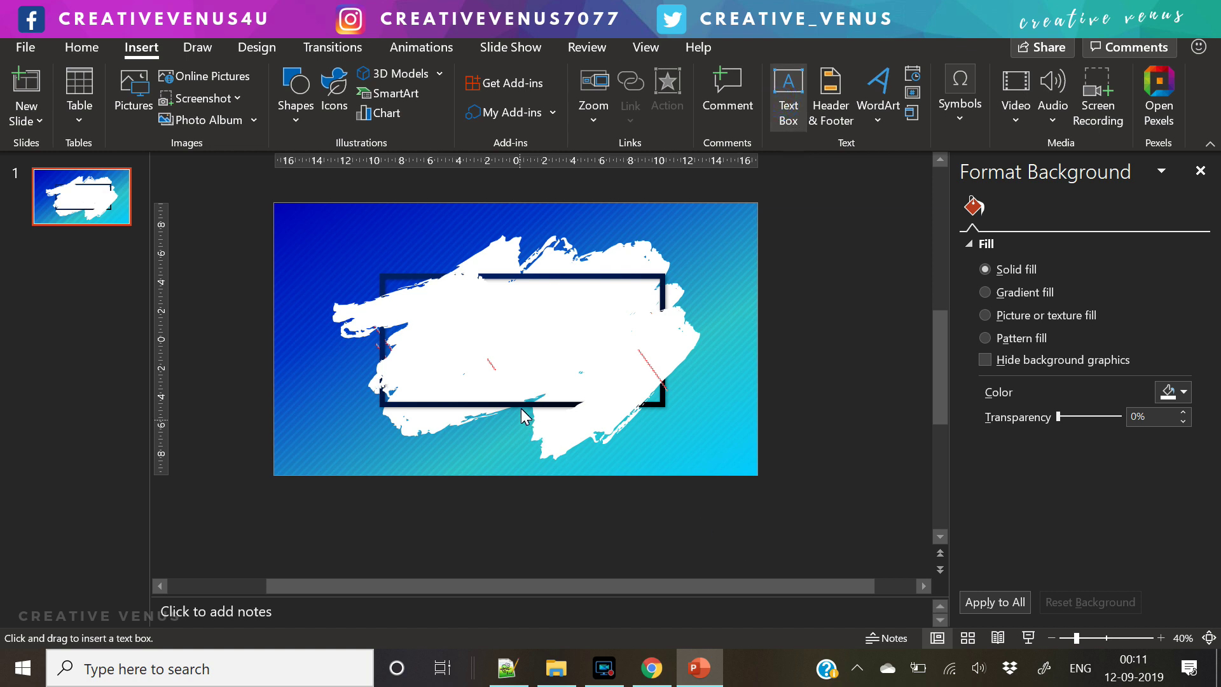
{"action": "left_click_drag", "start_coordinate": [454, 301], "coordinate": [584, 315]}
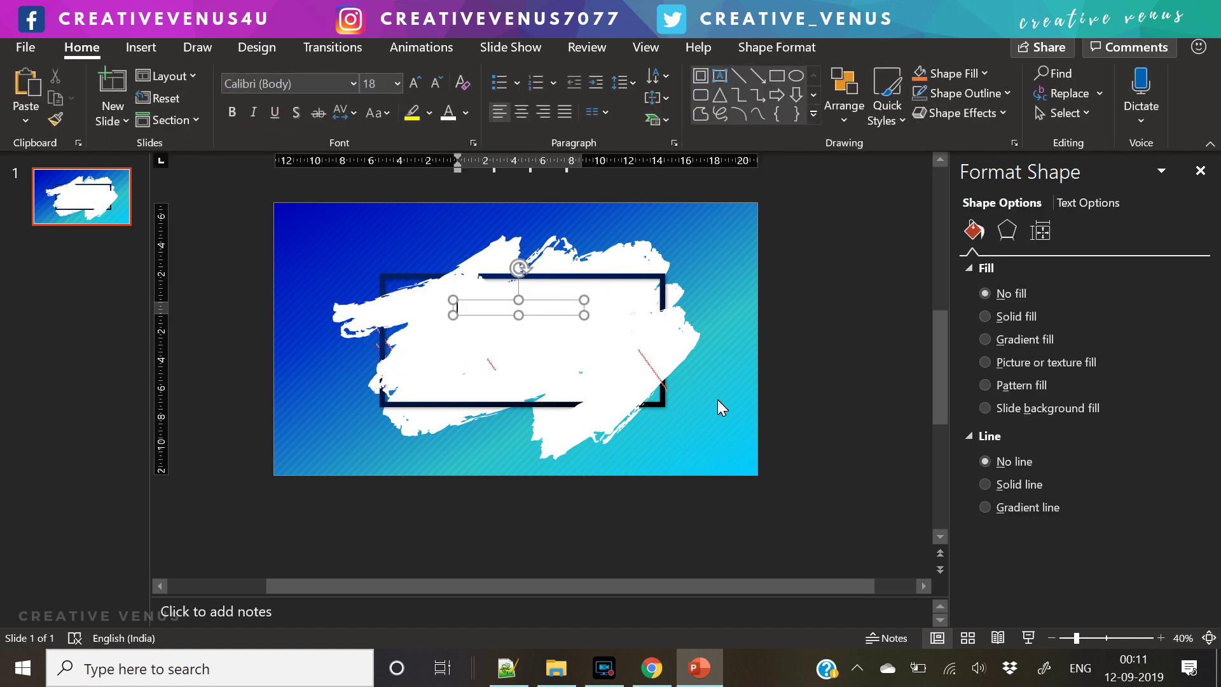
{"action": "type", "text": "Creative venus"}
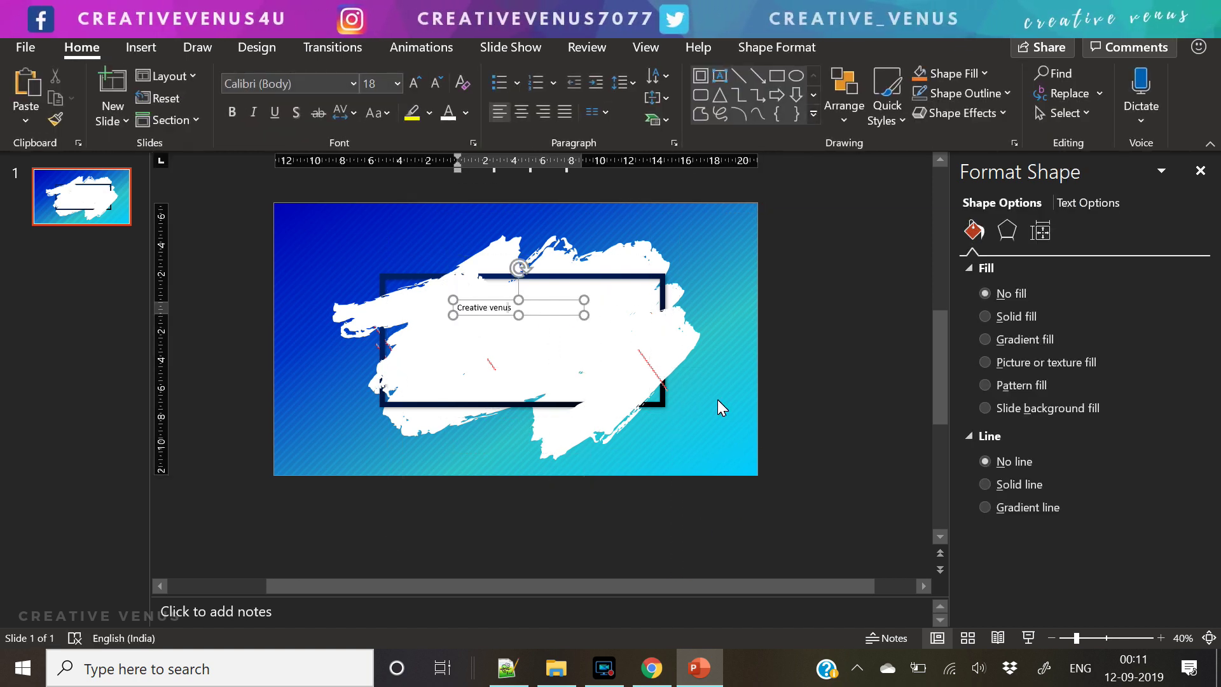
{"action": "left_click", "coordinate": [304, 80]}
{"action": "type", "text": "R"}
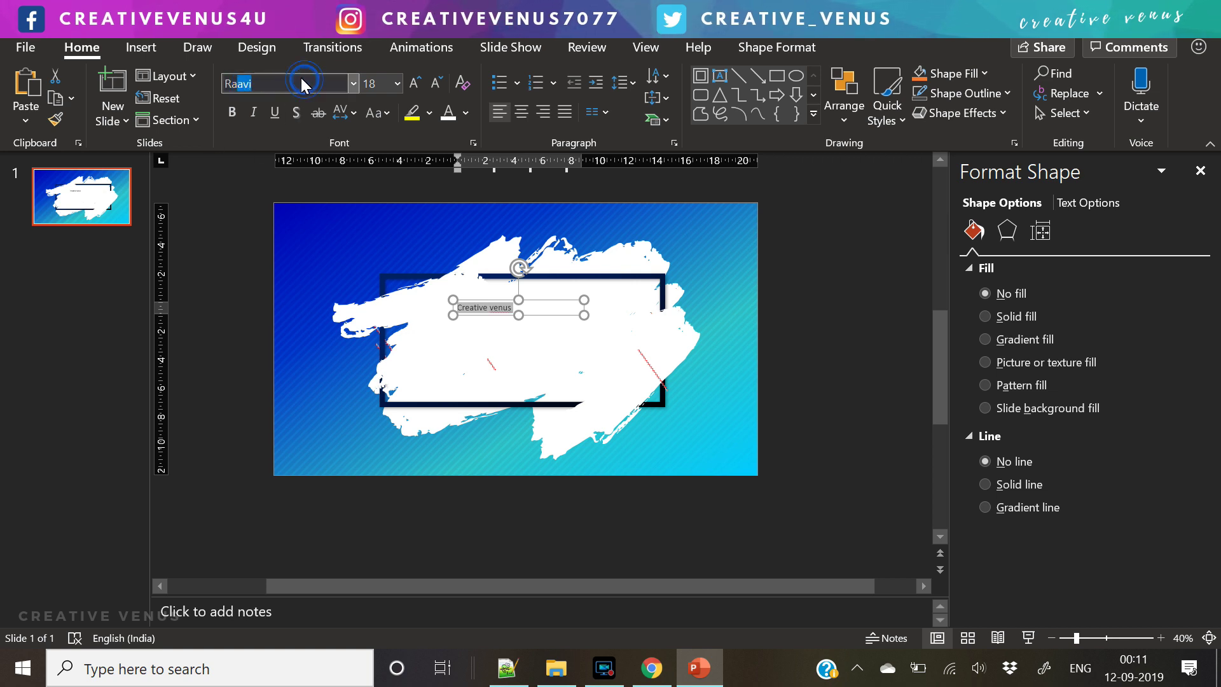
{"action": "type", "text": "aleway"}
{"action": "key", "text": "Return"}
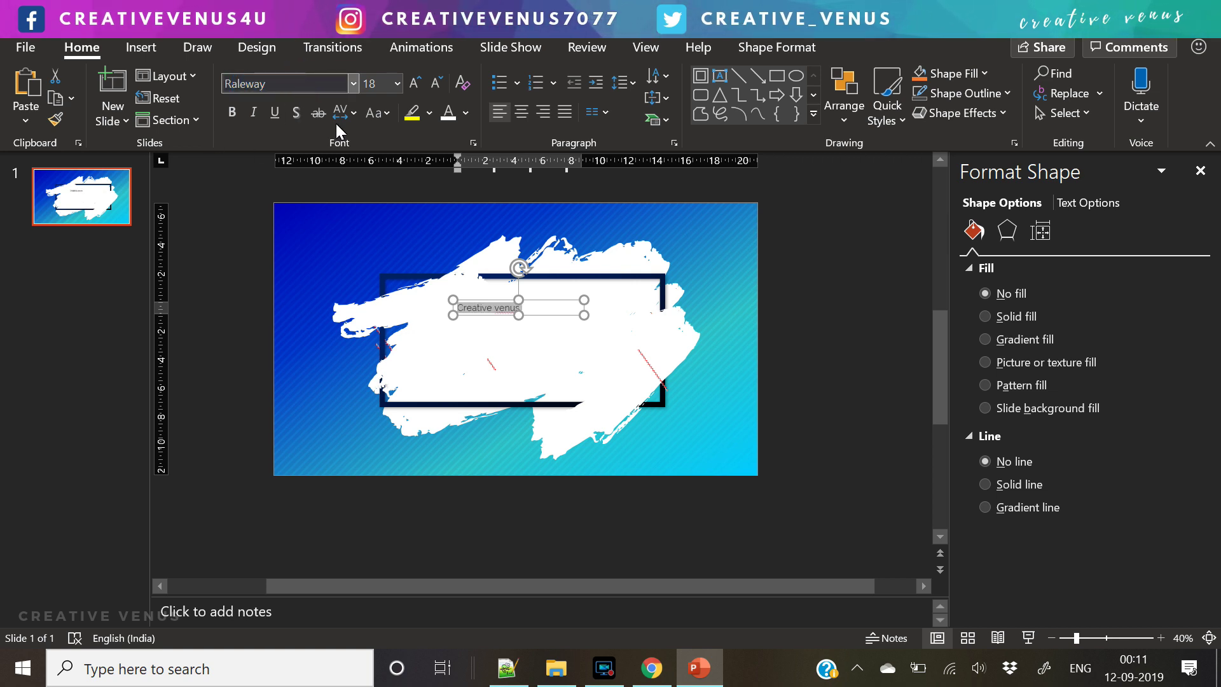
Step: Format the title as Capitalized, centred text at 24 pt with very loose spacing, widened to one line
{"action": "left_click", "coordinate": [378, 112]}
{"action": "left_click", "coordinate": [407, 185]}
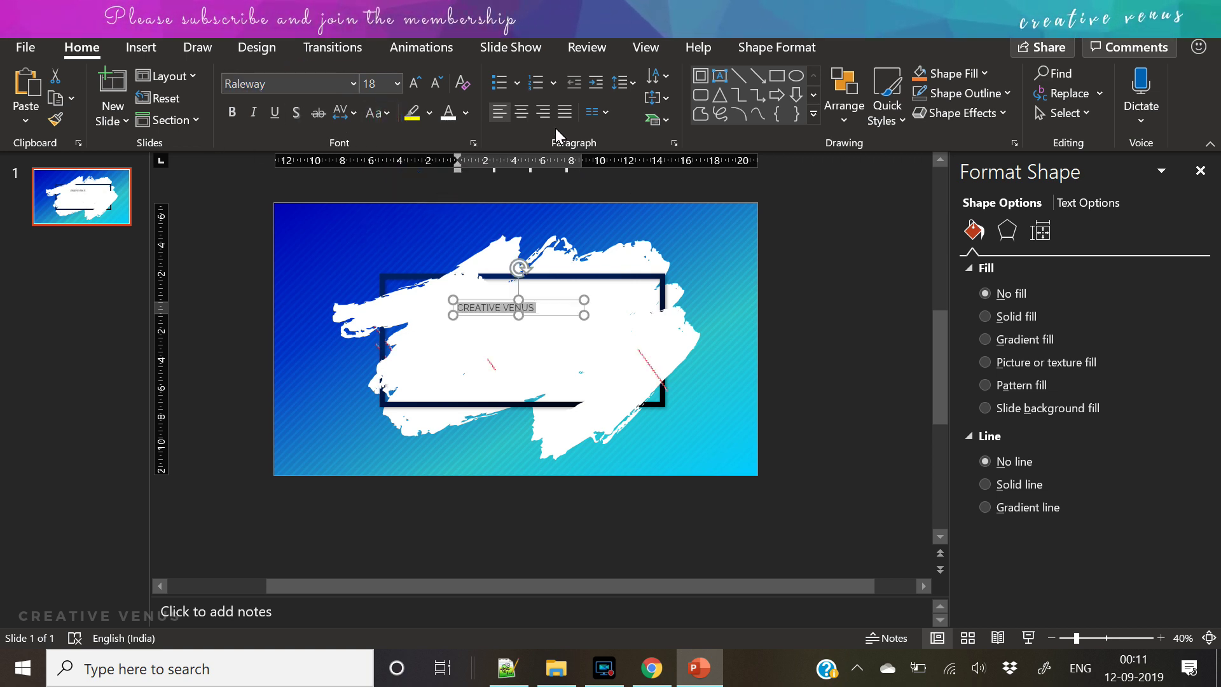
{"action": "left_click", "coordinate": [519, 114]}
{"action": "left_click_drag", "start_coordinate": [566, 307], "coordinate": [579, 299]}
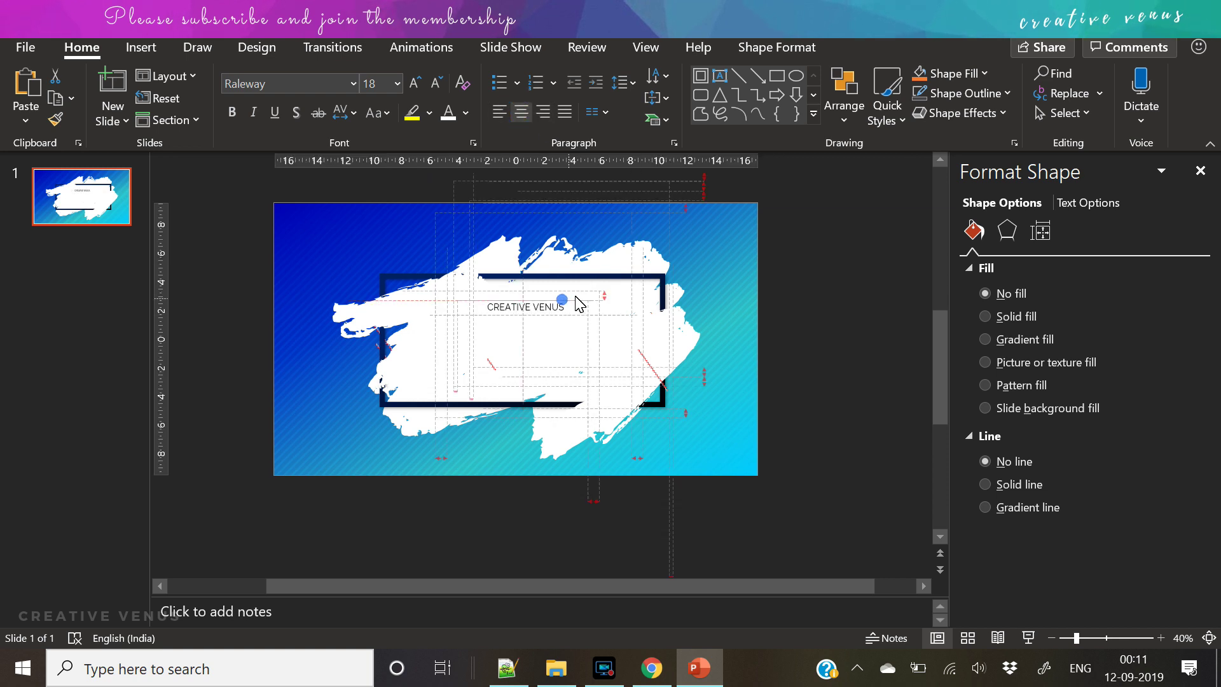
{"action": "left_click", "coordinate": [377, 112]}
{"action": "left_click", "coordinate": [406, 205]}
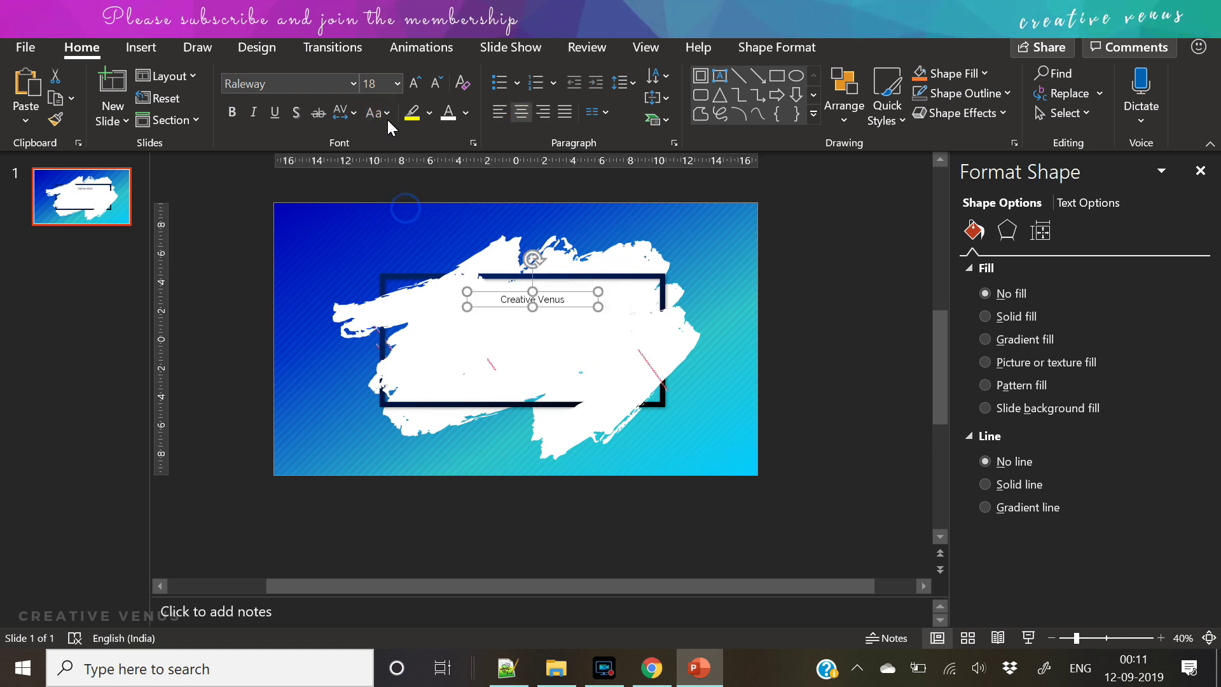
{"action": "left_click", "coordinate": [413, 83]}
{"action": "left_click", "coordinate": [414, 82]}
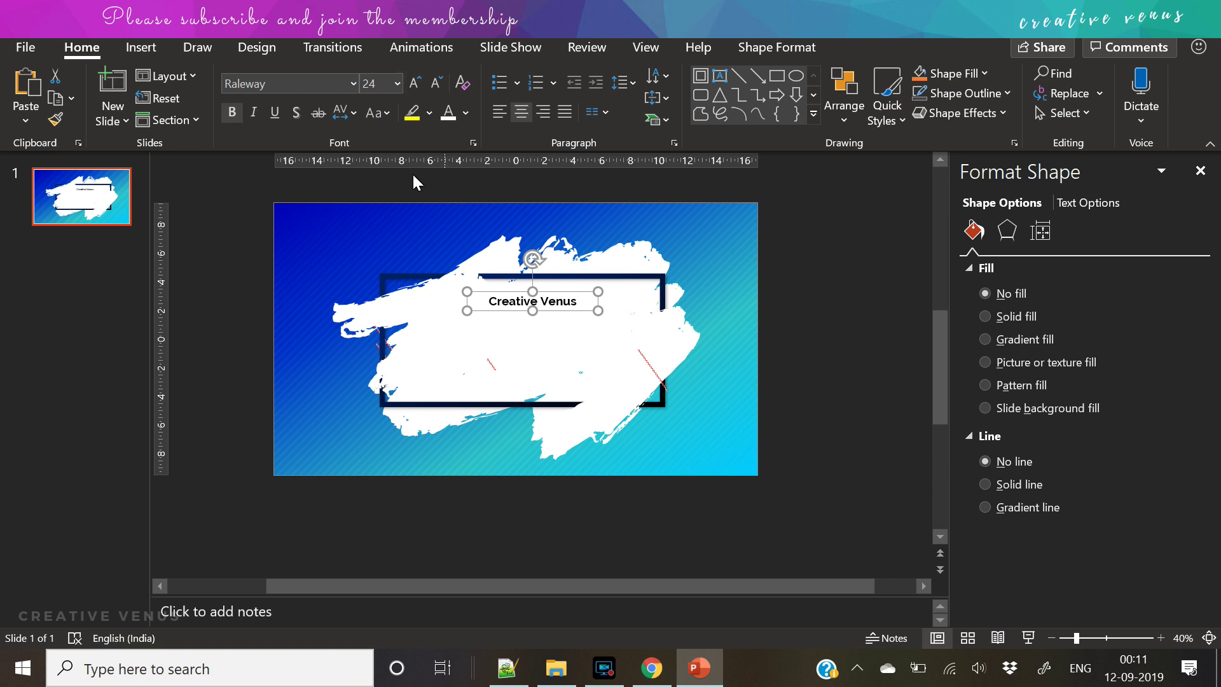
{"action": "left_click", "coordinate": [351, 114]}
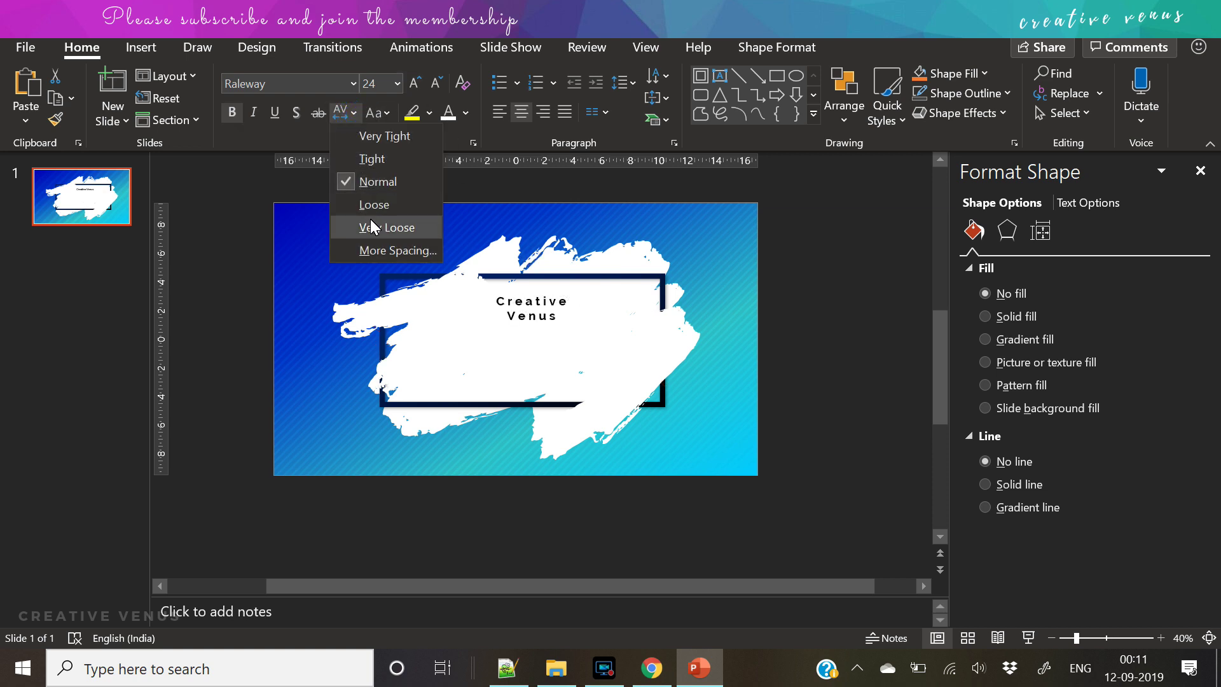
{"action": "left_click", "coordinate": [370, 219]}
{"action": "left_click_drag", "start_coordinate": [596, 308], "coordinate": [570, 302]}
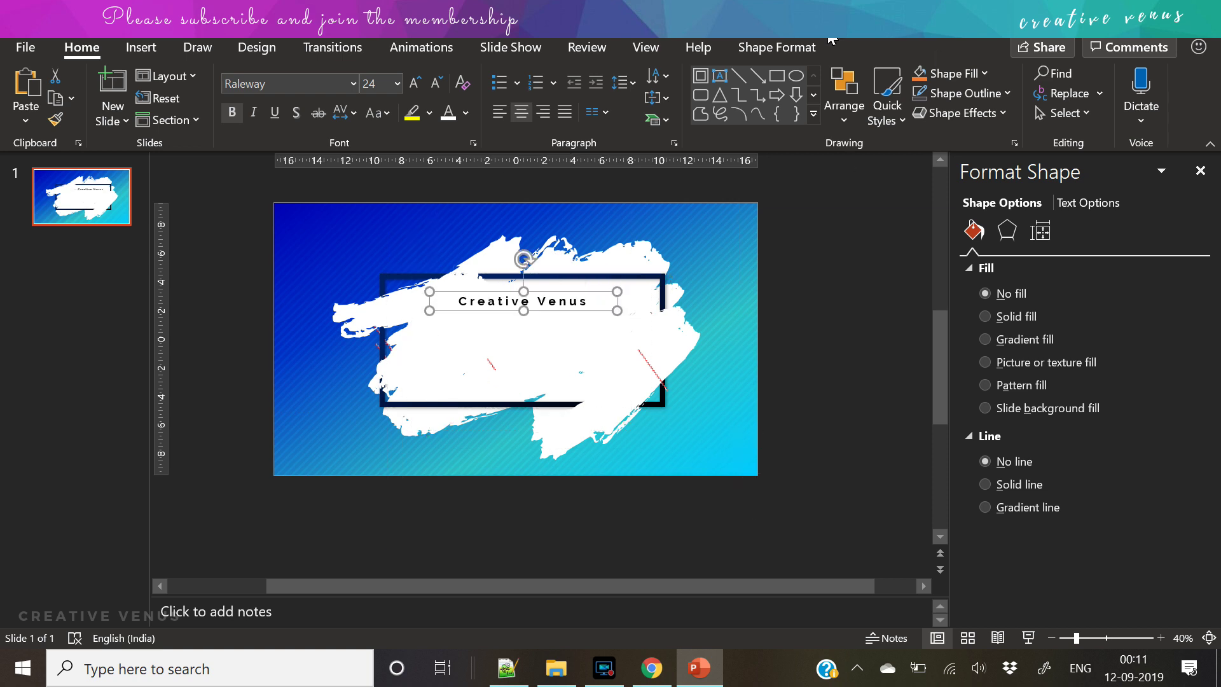
Step: Align the Creative Venus box to the slide's horizontal centre, re-centring it after zooming in
{"action": "left_click", "coordinate": [789, 47]}
{"action": "left_click", "coordinate": [994, 75]}
{"action": "left_click", "coordinate": [1029, 121]}
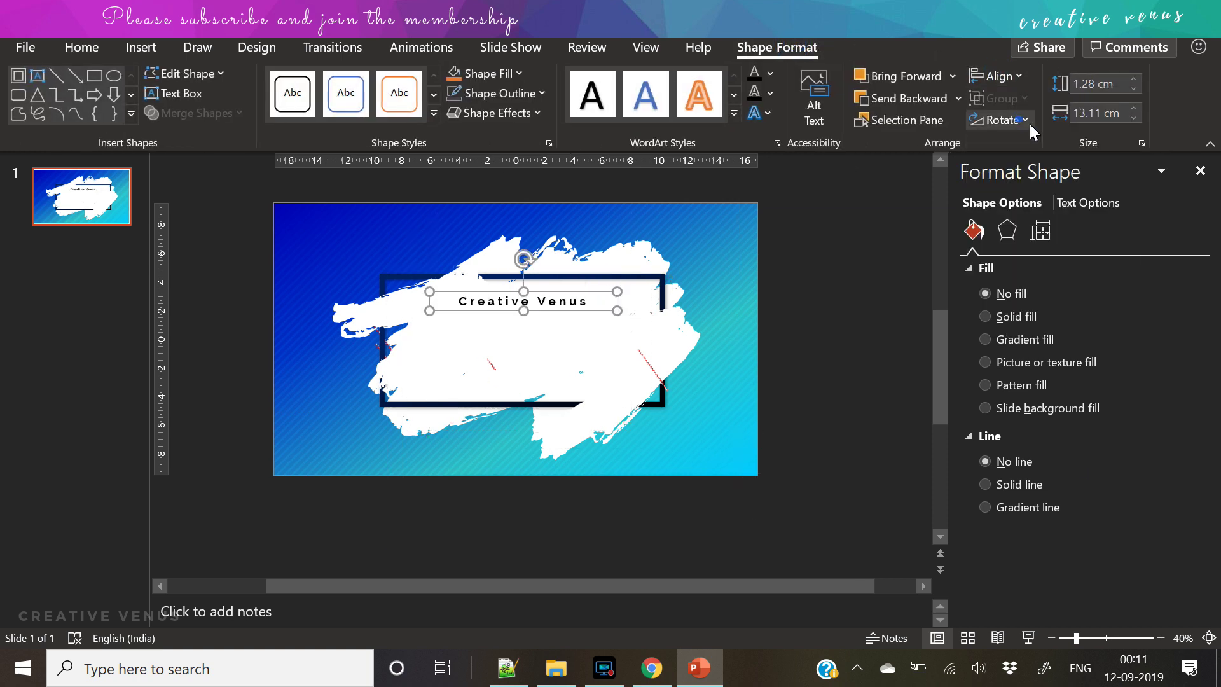
{"action": "left_click", "coordinate": [1159, 639]}
{"action": "left_click", "coordinate": [1159, 639]}
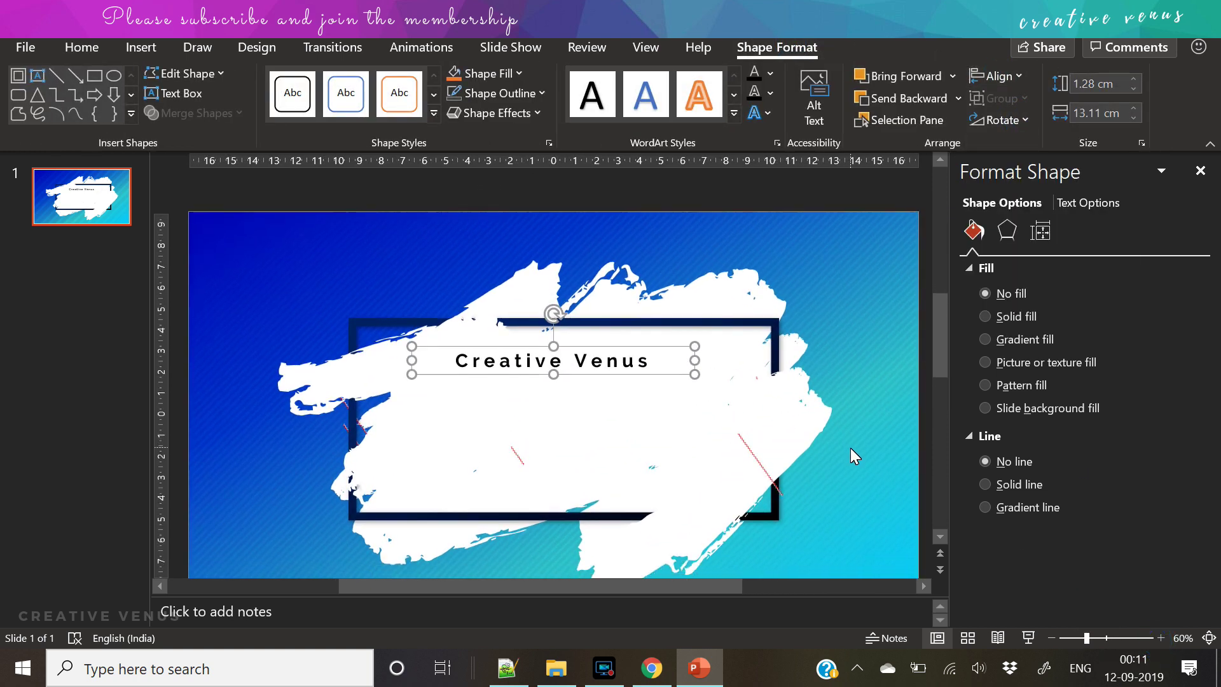
{"action": "scroll", "coordinate": [851, 453], "scroll_direction": "down", "scroll_amount": 1}
{"action": "left_click_drag", "start_coordinate": [612, 301], "coordinate": [627, 312]}
{"action": "left_click", "coordinate": [1016, 77]}
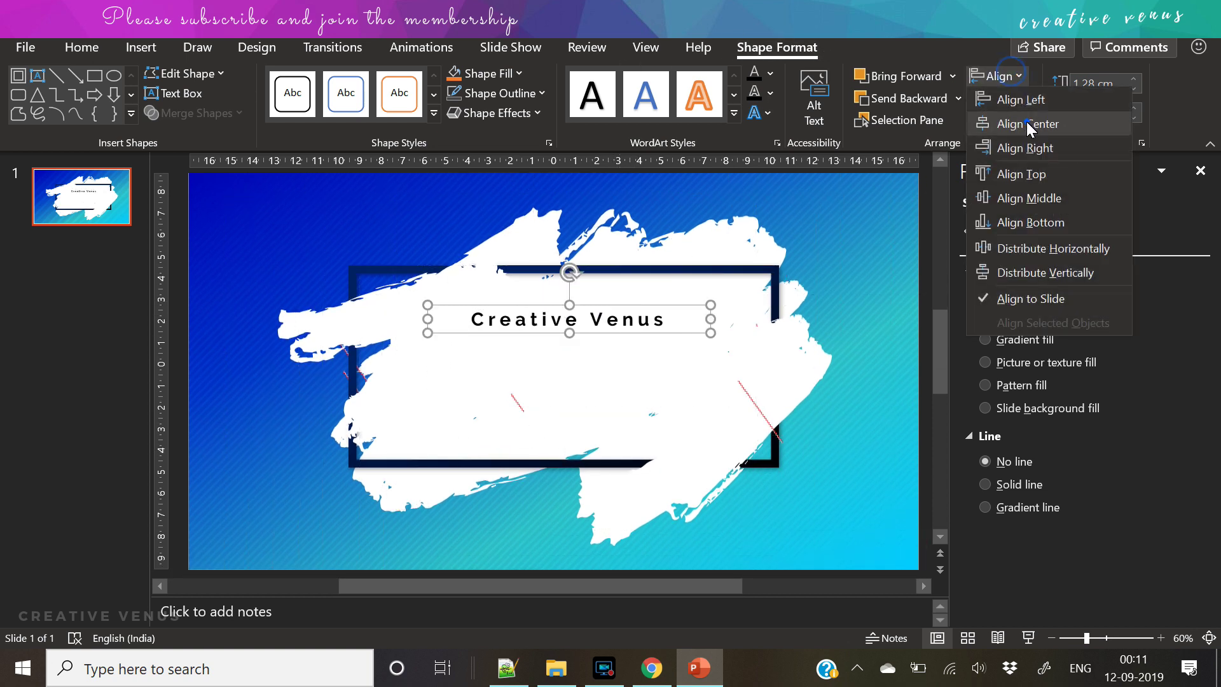
{"action": "left_click", "coordinate": [1027, 121]}
{"action": "left_click", "coordinate": [76, 48]}
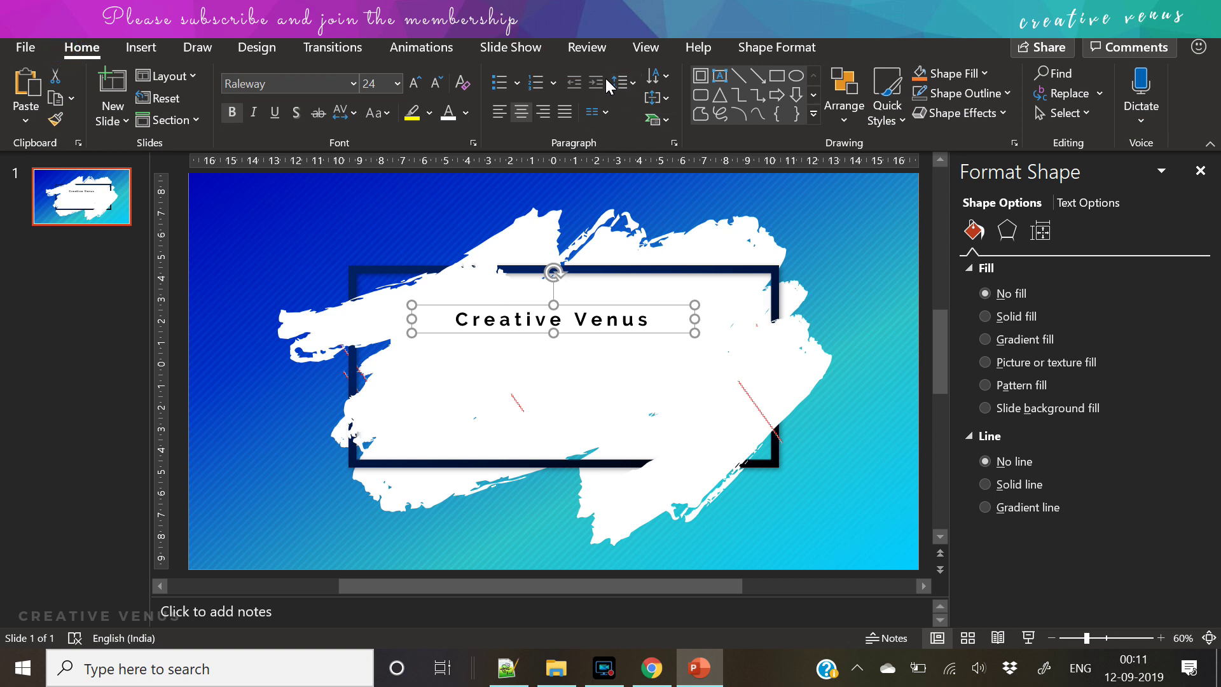
Step: Select the dark frame, Frame 31, from the Selection Pane's object list
{"action": "left_click", "coordinate": [725, 275]}
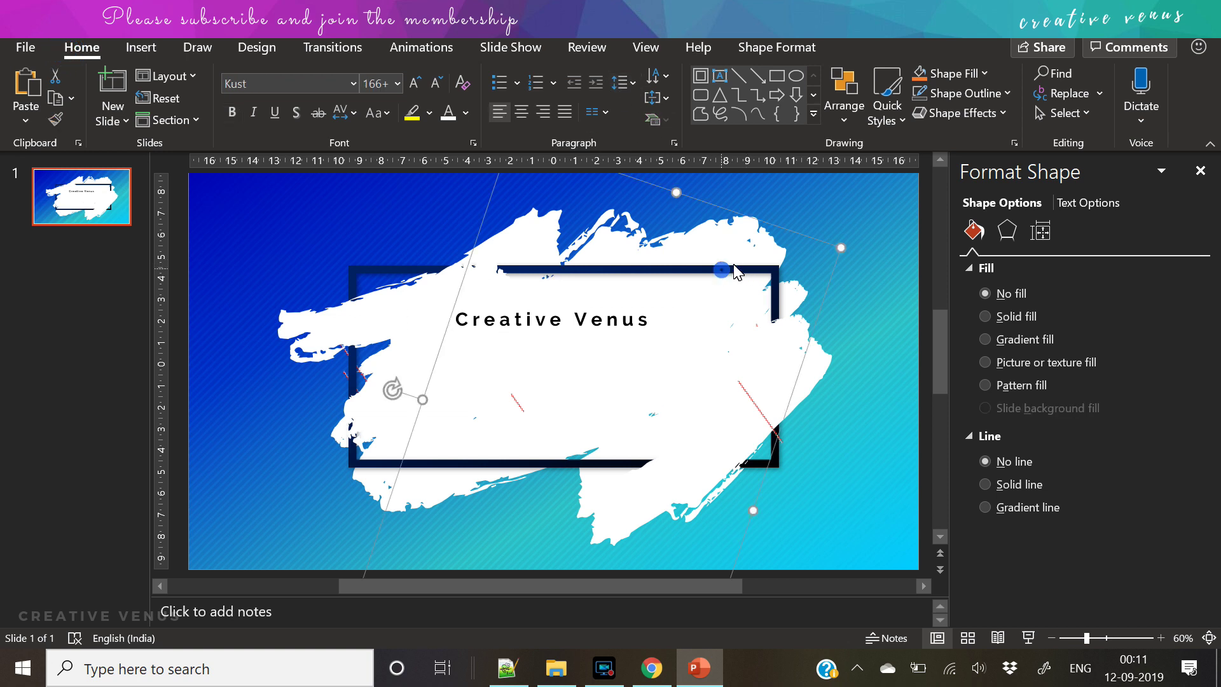
{"action": "left_click", "coordinate": [398, 275]}
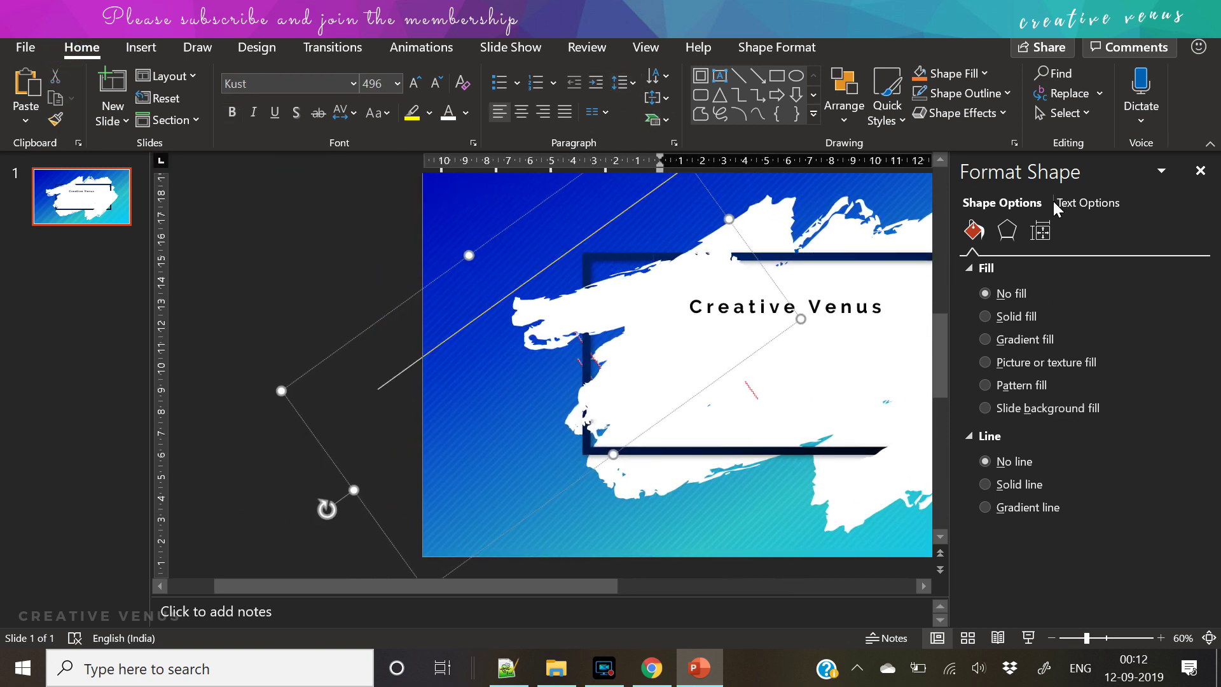
{"action": "left_click", "coordinate": [1069, 113]}
{"action": "left_click", "coordinate": [1092, 183]}
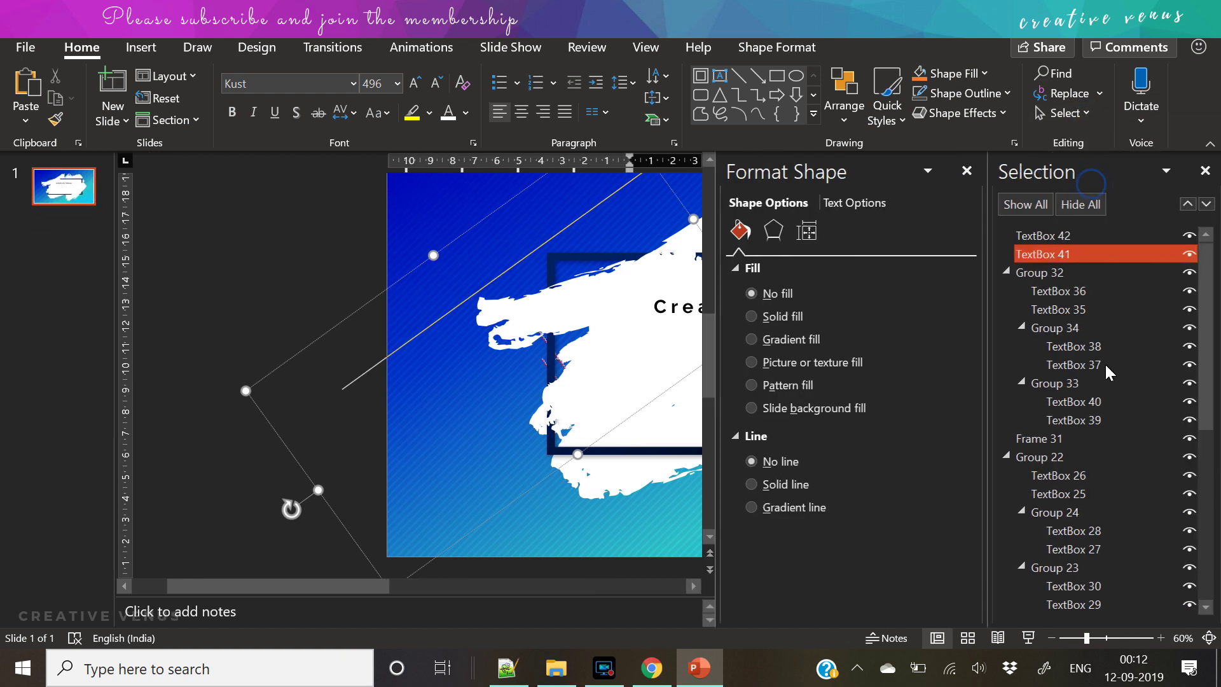
{"action": "scroll", "coordinate": [1113, 353], "scroll_direction": "down", "scroll_amount": 6}
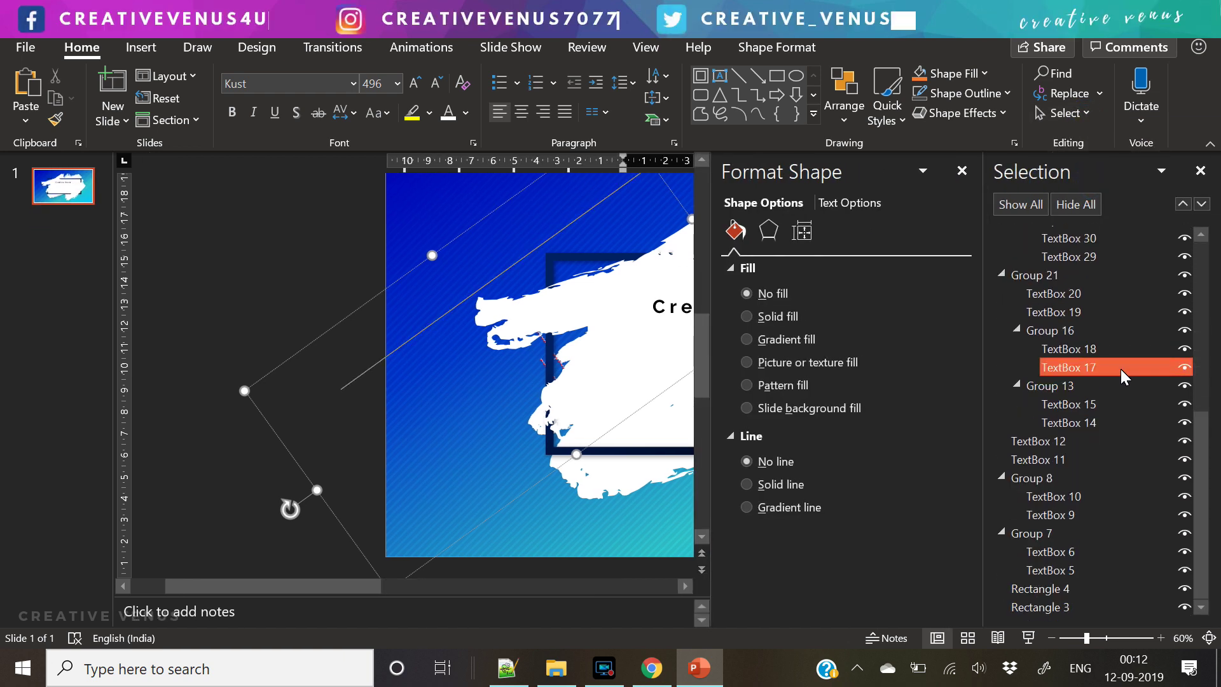
{"action": "left_click", "coordinate": [1050, 588]}
{"action": "left_click", "coordinate": [1050, 607]}
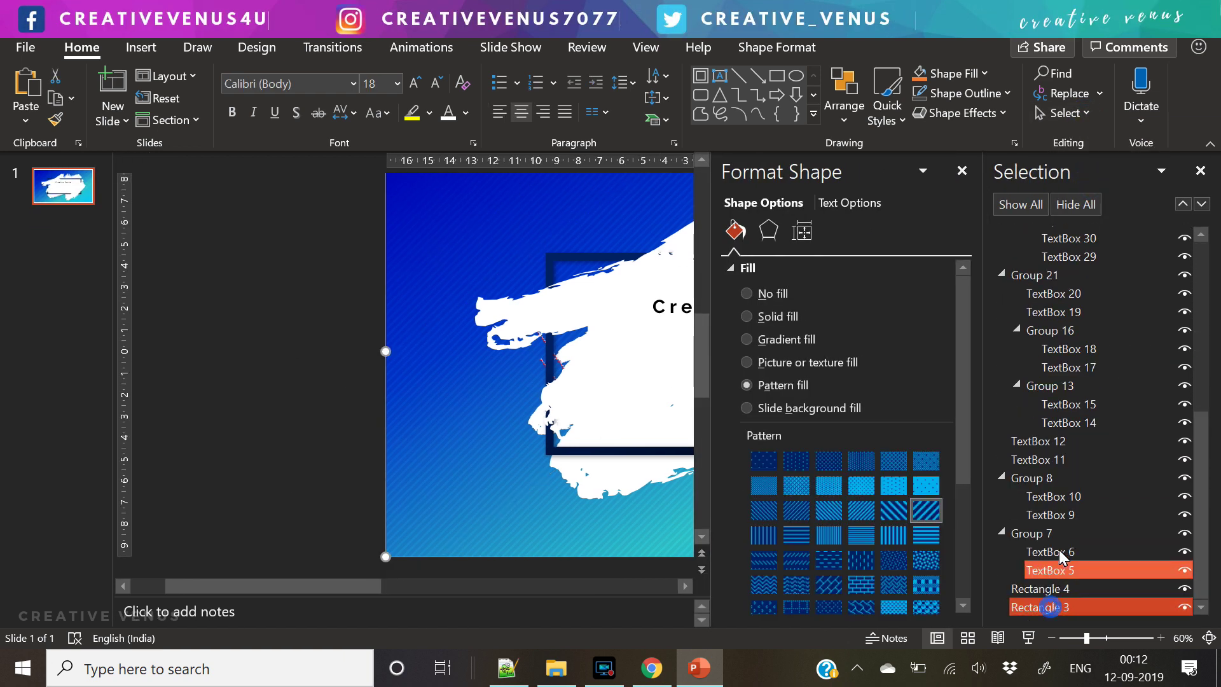
{"action": "left_click", "coordinate": [1038, 459]}
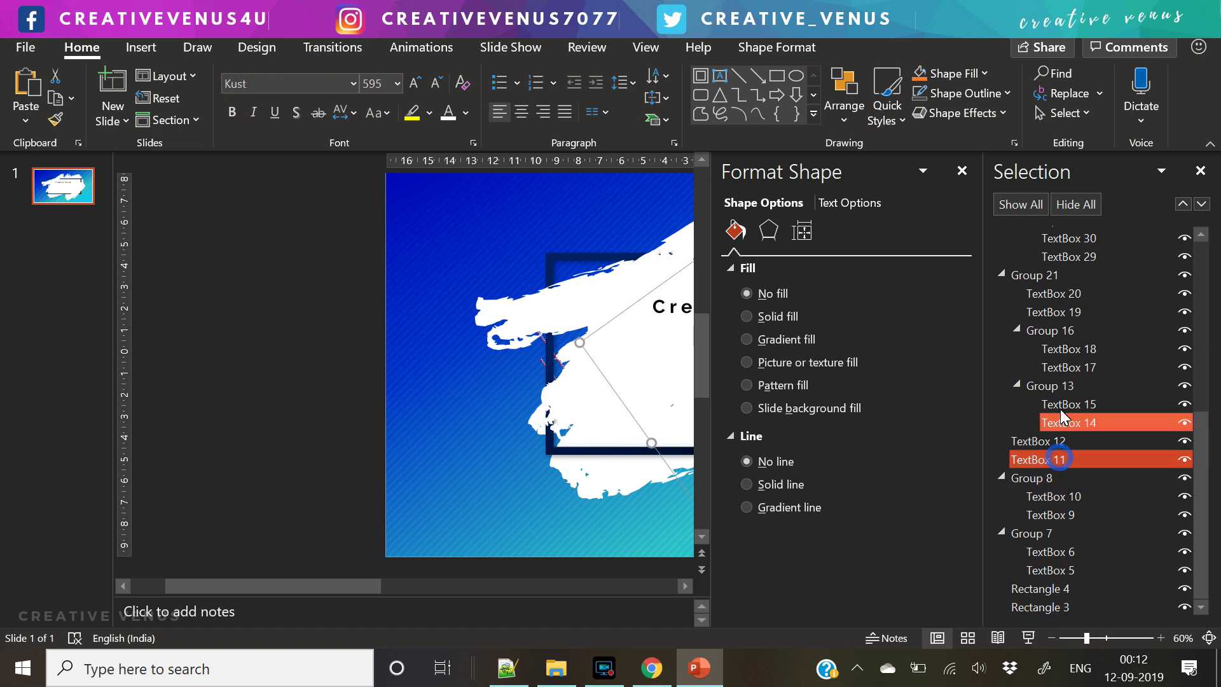
{"action": "scroll", "coordinate": [1085, 392], "scroll_direction": "up", "scroll_amount": 4}
{"action": "left_click", "coordinate": [1058, 277]}
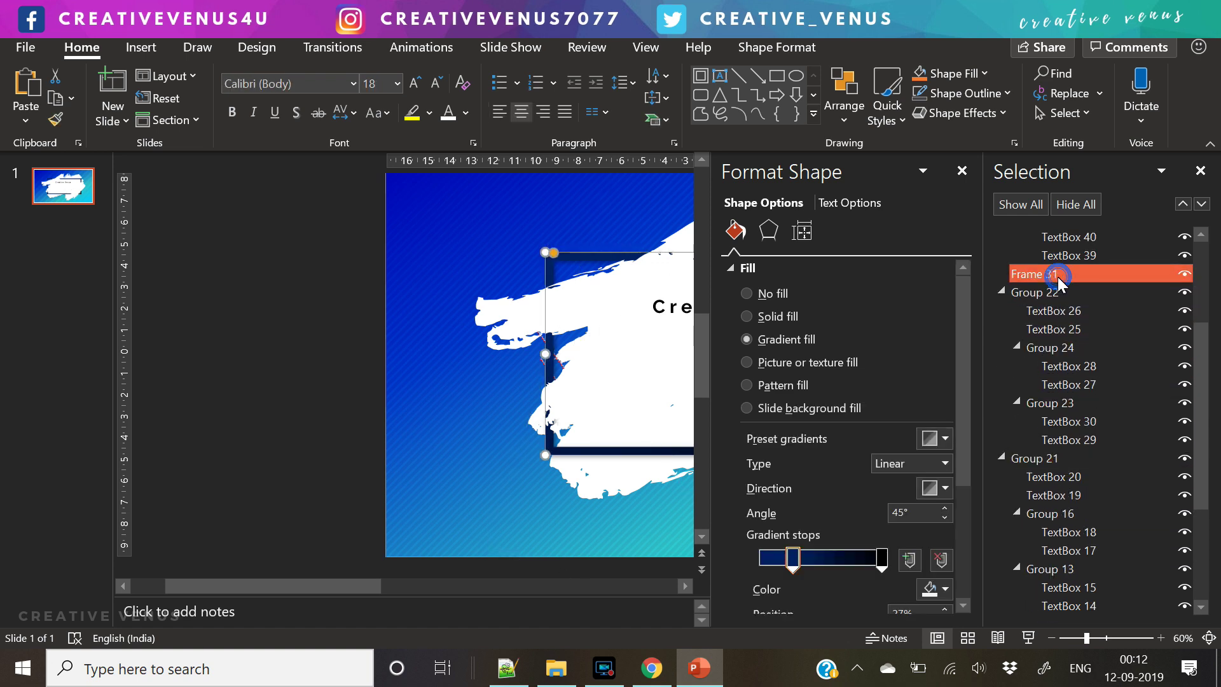
Step: Centre Frame 31 horizontally on the slide and close the Selection and Format Shape panes
{"action": "left_click", "coordinate": [765, 46]}
{"action": "left_click", "coordinate": [994, 75]}
{"action": "left_click", "coordinate": [1014, 122]}
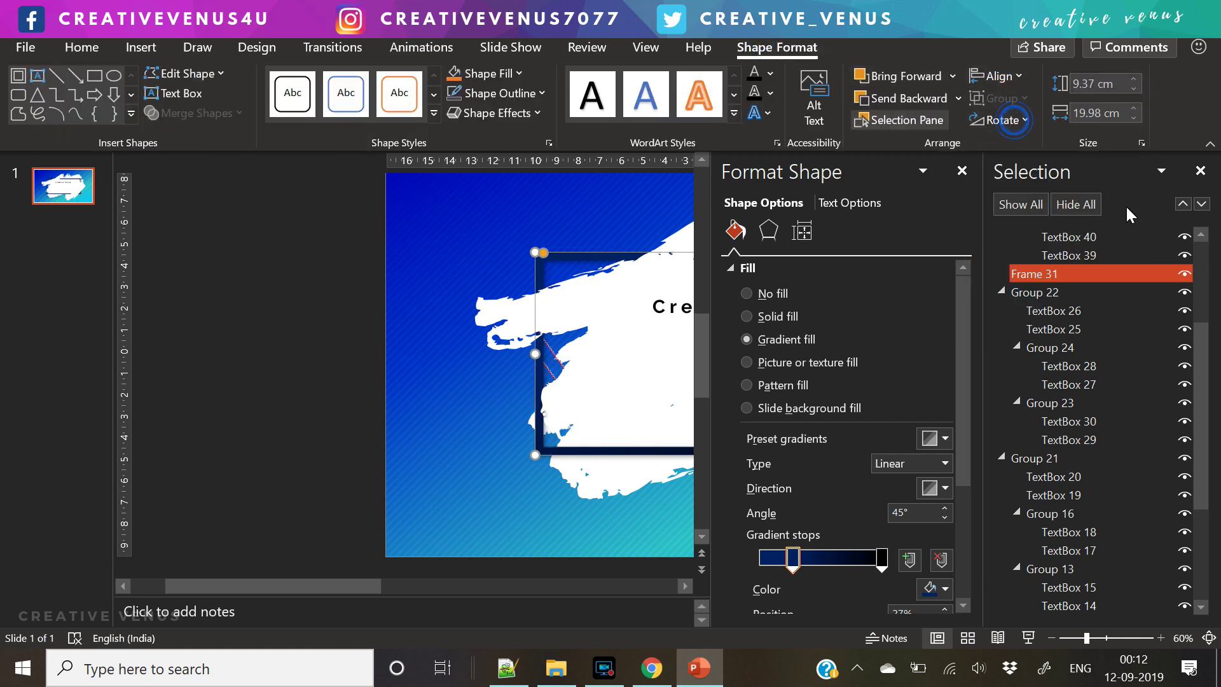
{"action": "left_click", "coordinate": [1200, 170]}
{"action": "left_click", "coordinate": [1201, 171]}
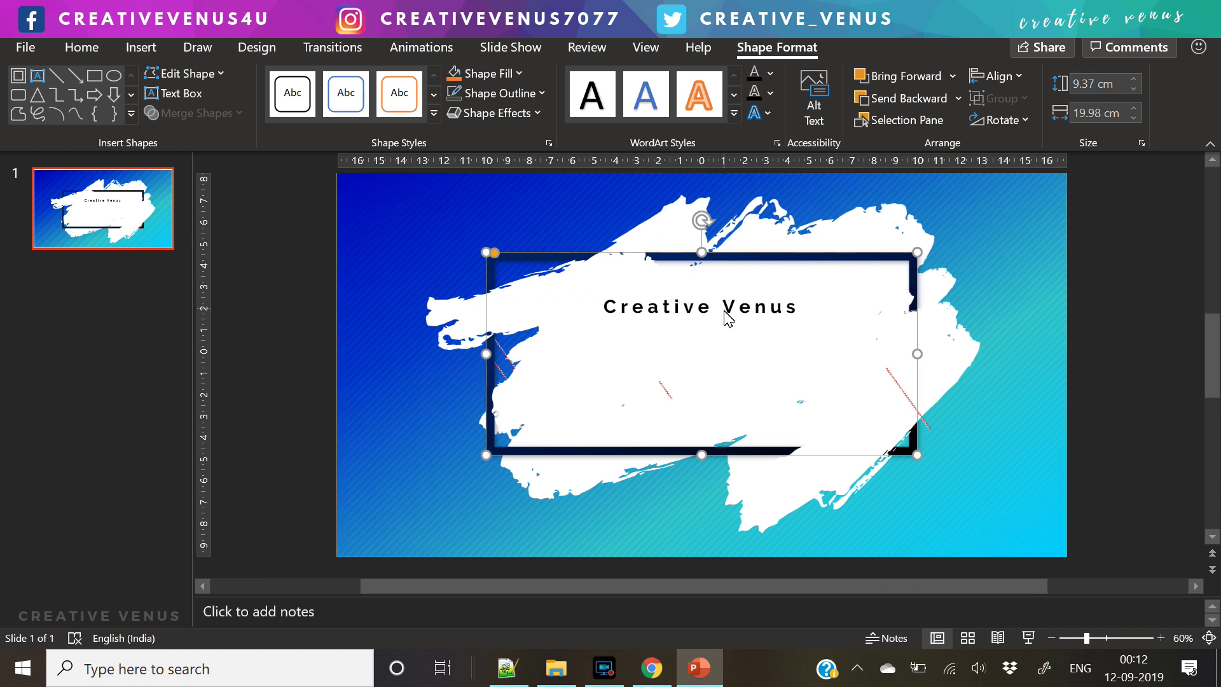
Step: Make the whole Creative Venus line light grey and shrink it to 14 pt
{"action": "double_click", "coordinate": [725, 308]}
{"action": "key", "text": "ctrl+a"}
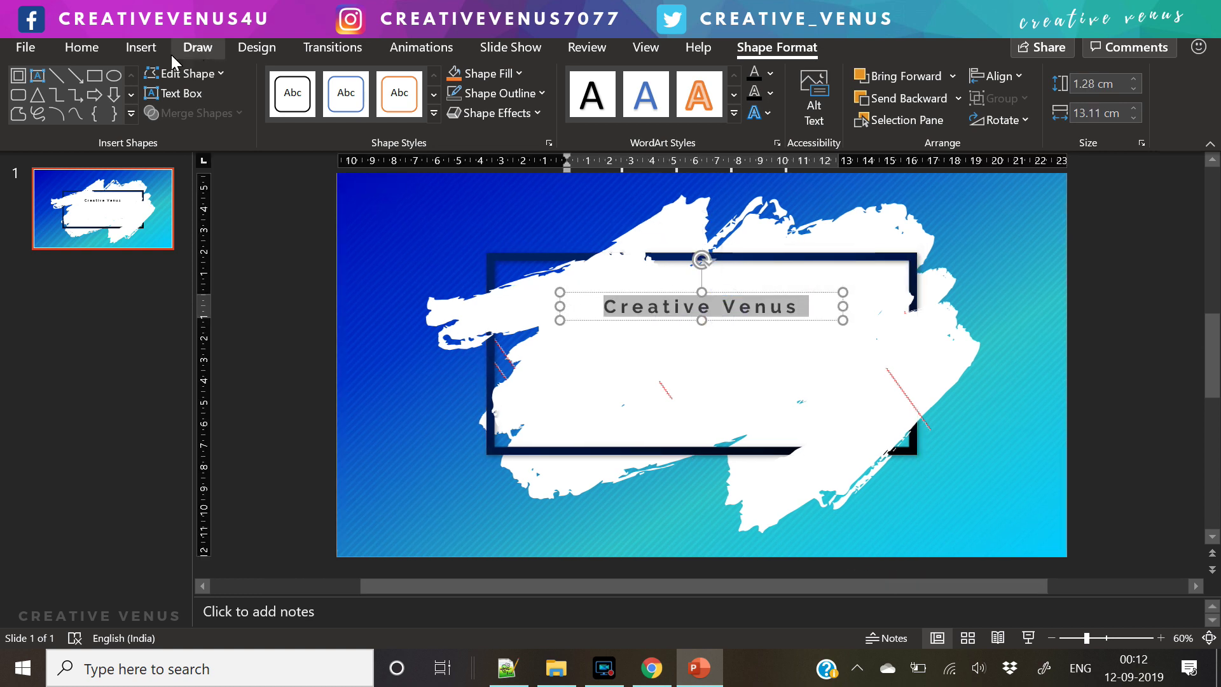
{"action": "left_click", "coordinate": [81, 47]}
{"action": "left_click", "coordinate": [468, 112]}
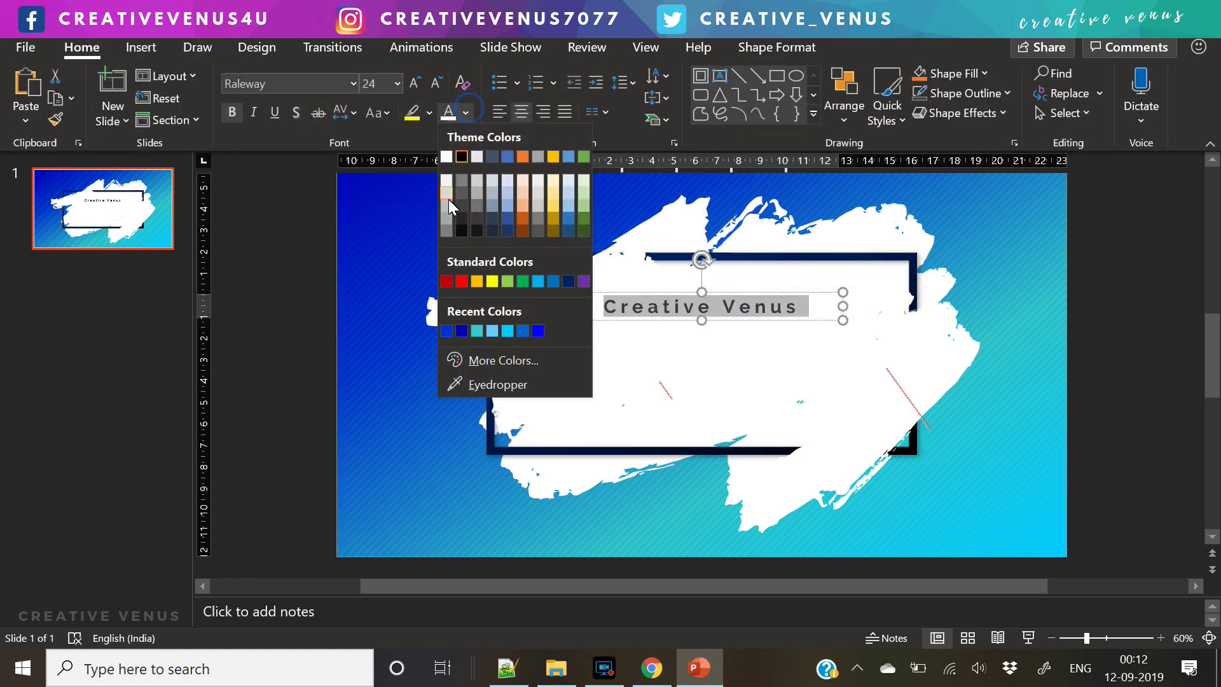
{"action": "left_click", "coordinate": [447, 219]}
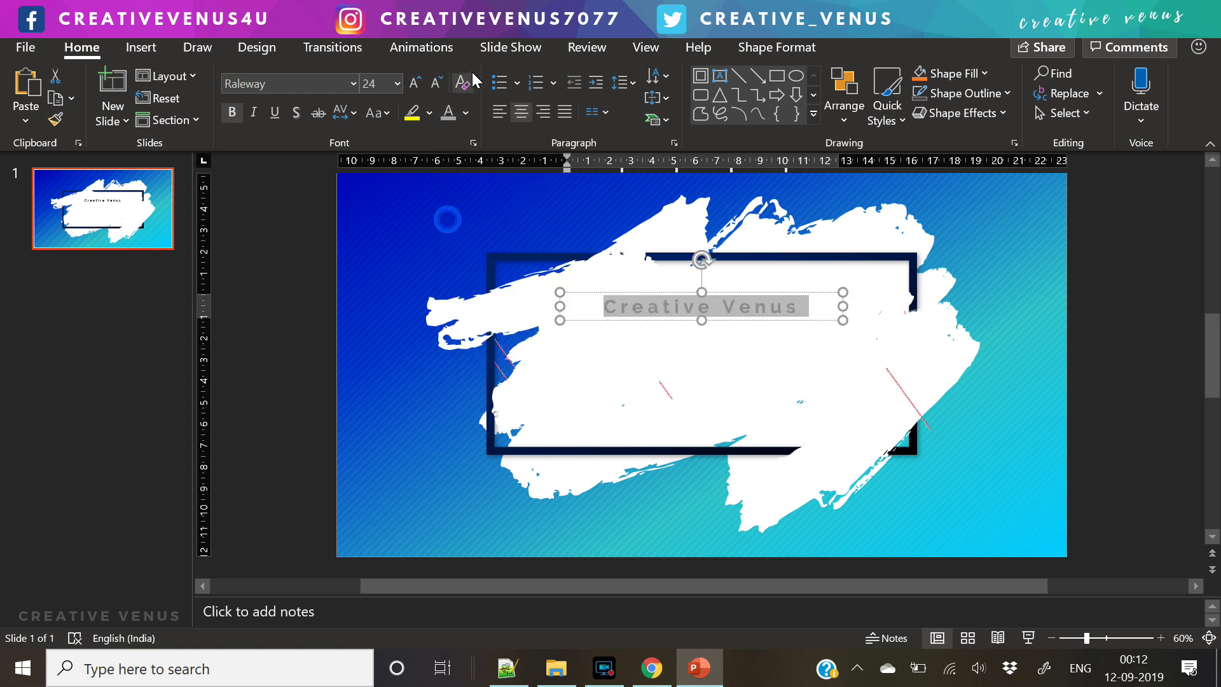
{"action": "left_click", "coordinate": [435, 83]}
{"action": "left_click", "coordinate": [435, 83]}
{"action": "left_click", "coordinate": [435, 83]}
{"action": "left_click", "coordinate": [435, 84]}
{"action": "left_click", "coordinate": [1100, 373]}
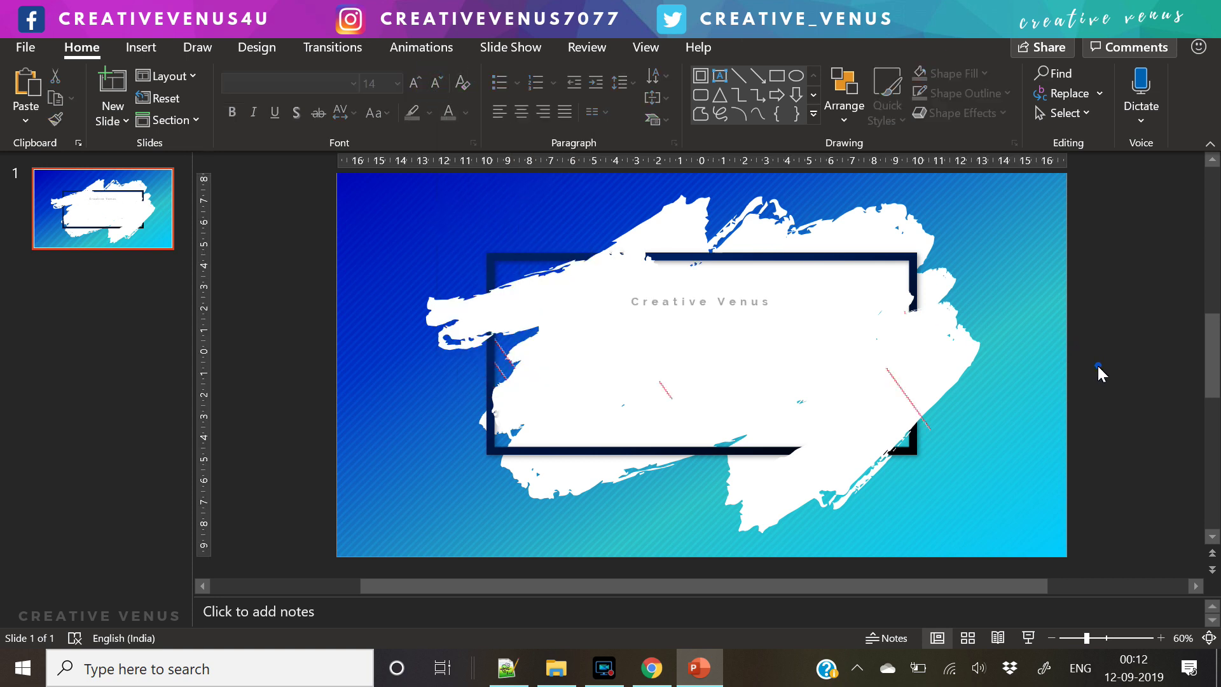
Step: Start inserting a new text box for the heading below the title
{"action": "left_click", "coordinate": [145, 50]}
{"action": "left_click", "coordinate": [728, 308]}
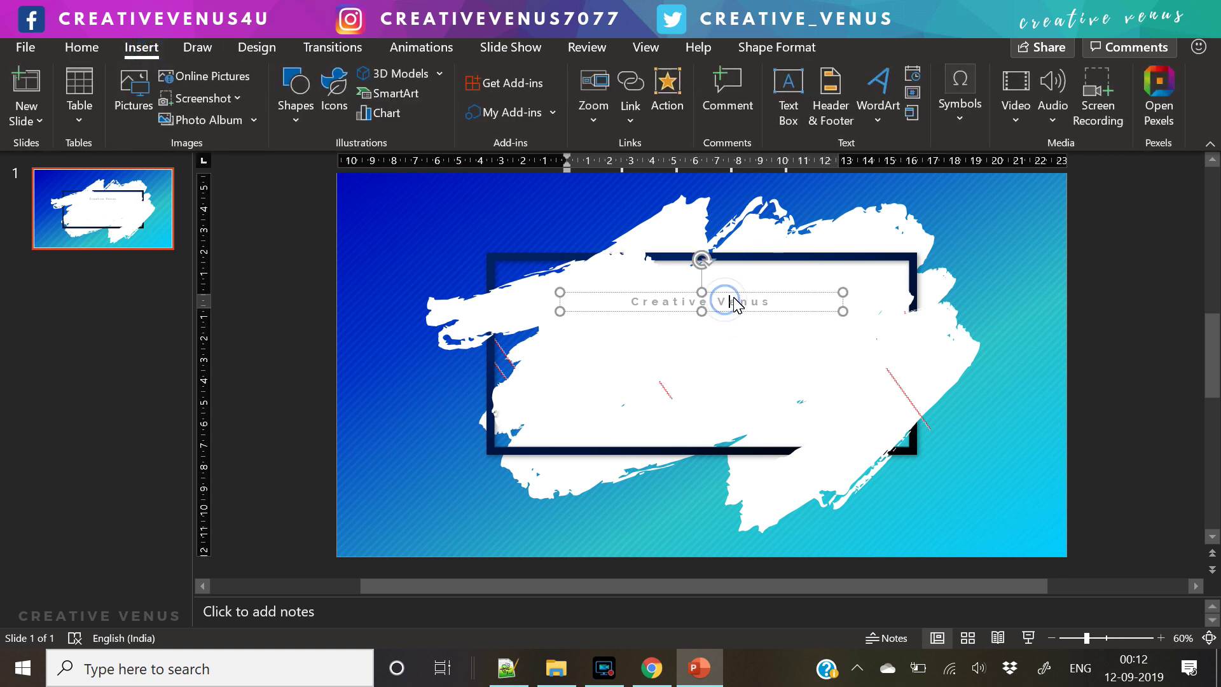
{"action": "left_click", "coordinate": [1084, 400]}
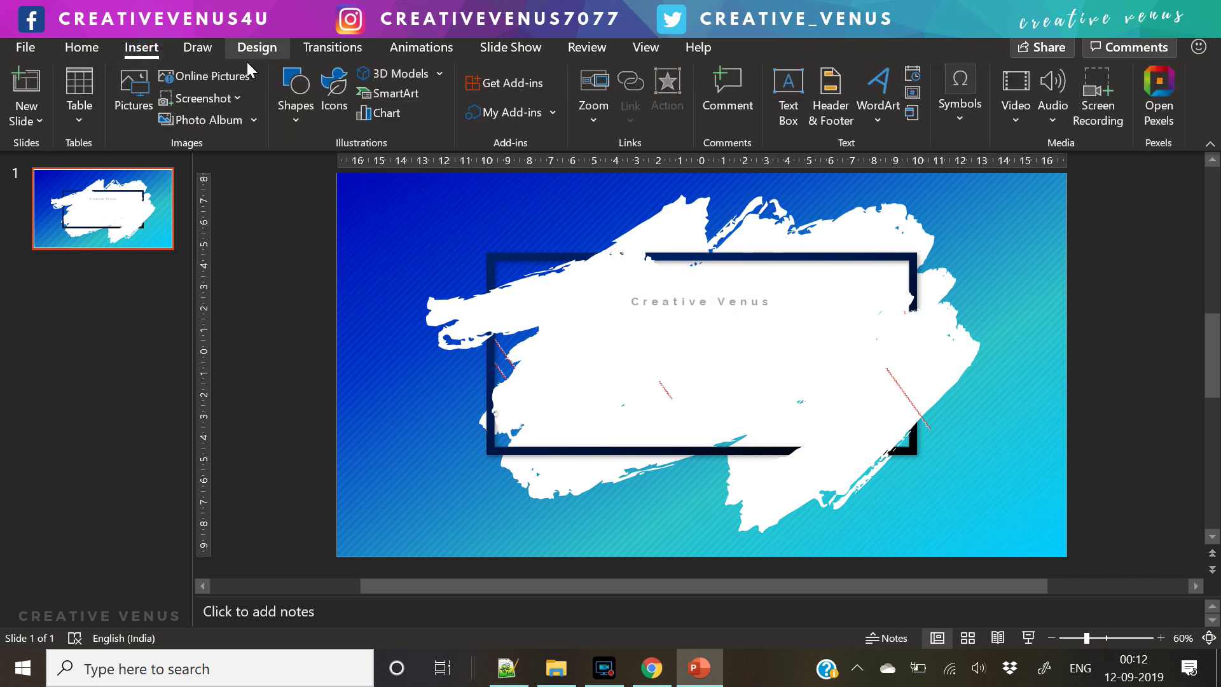
{"action": "left_click", "coordinate": [783, 110]}
Step: Draw a text box below Creative Venus reading 'Rise up' in the Forte font
{"action": "mouse_move", "coordinate": [597, 344]}
{"action": "left_mouse_down"}
{"action": "mouse_move", "coordinate": [731, 393]}
{"action": "mouse_move", "coordinate": [832, 401]}
{"action": "left_mouse_up"}
{"action": "type", "text": "Rise up"}
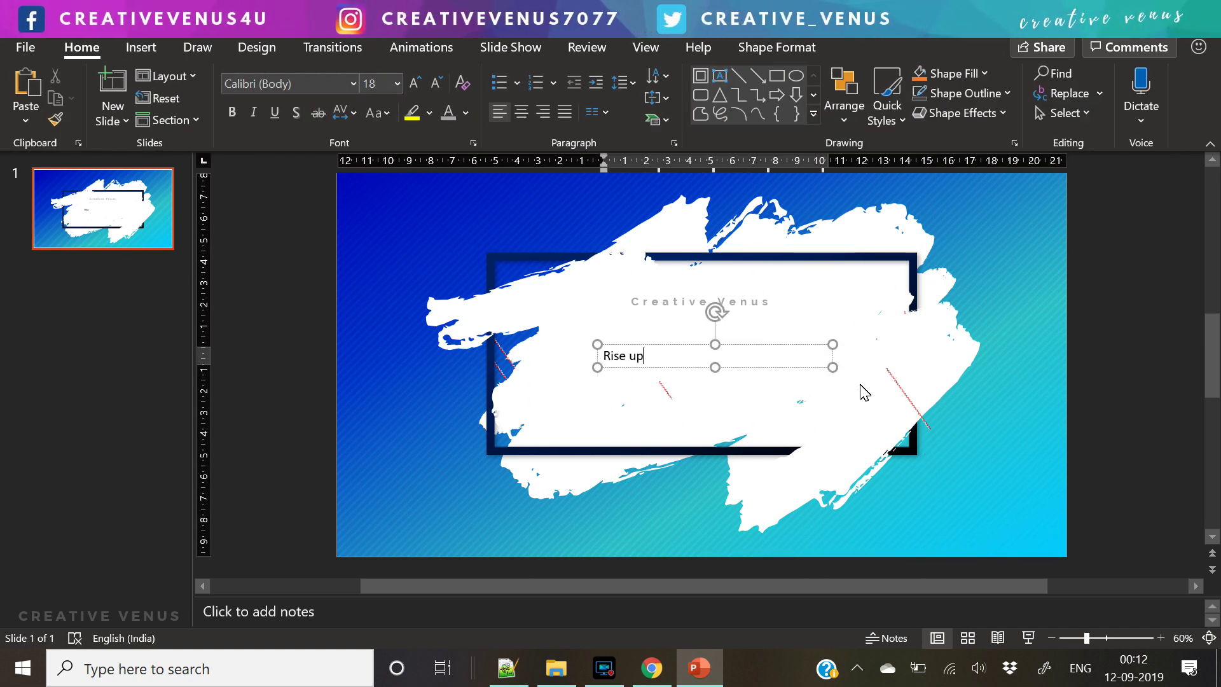
{"action": "key", "text": "ctrl+a"}
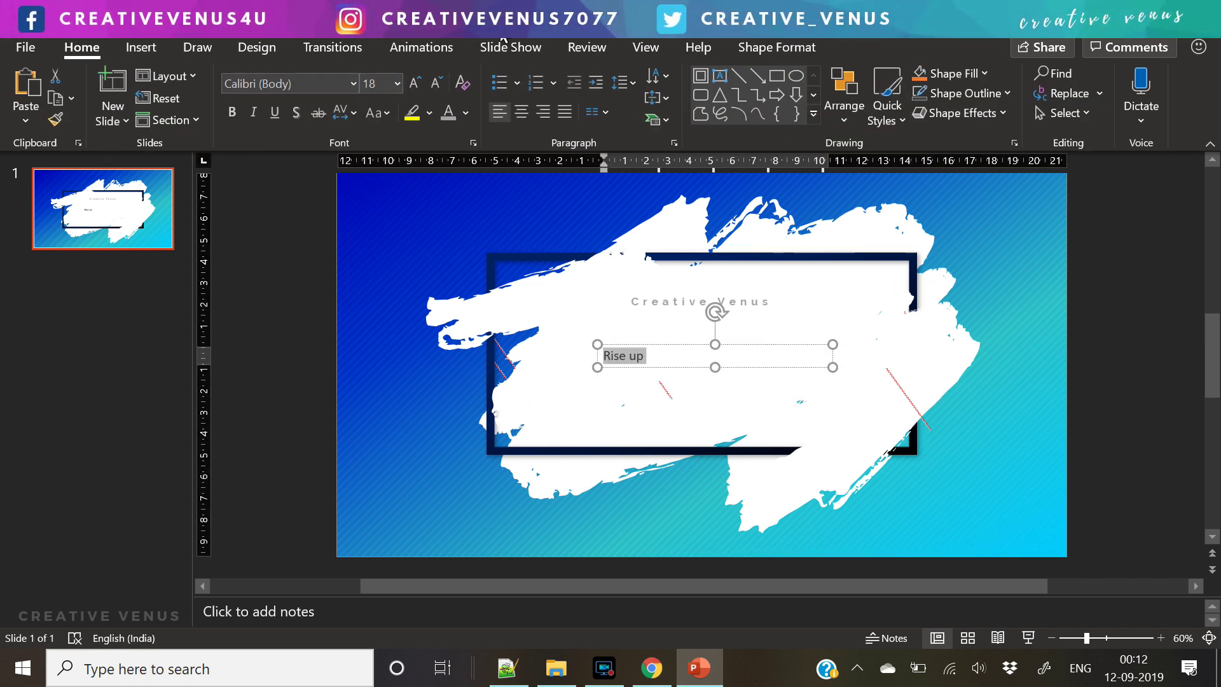
{"action": "left_click", "coordinate": [321, 84]}
{"action": "type", "text": "Forte"}
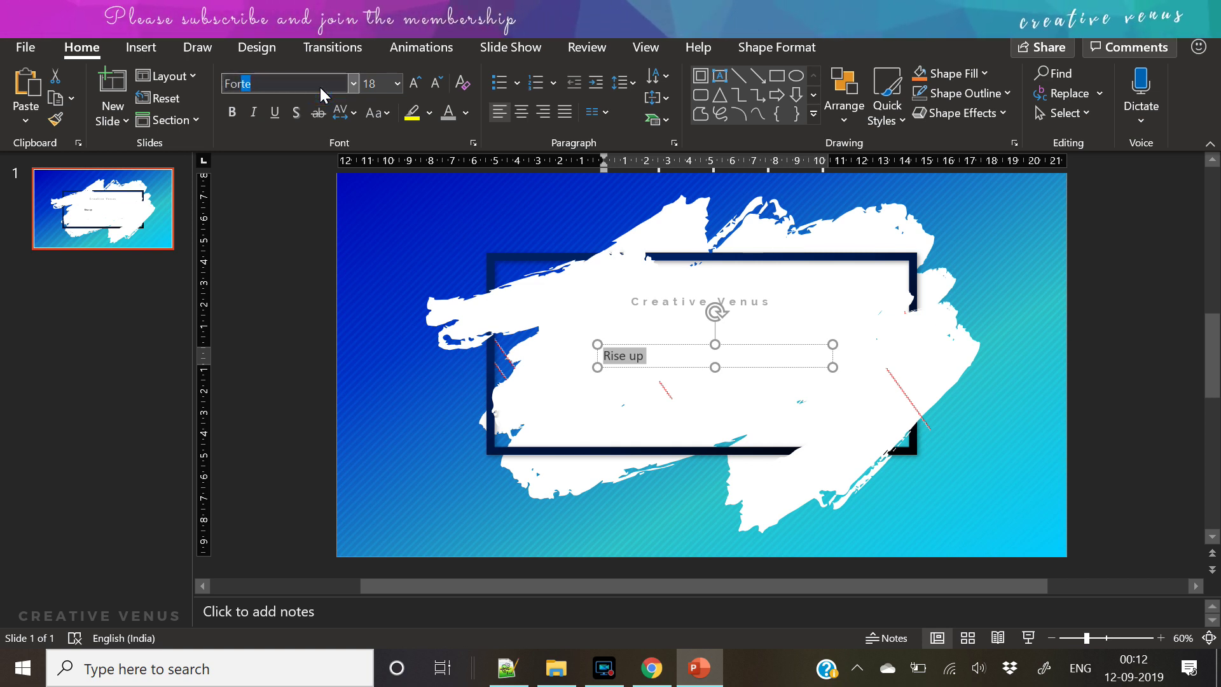
{"action": "key", "text": "Return"}
Step: Enlarge Rise up to 60 pt, centre its text, and centre the box on the slide under Creative Venus
{"action": "left_click", "coordinate": [413, 85]}
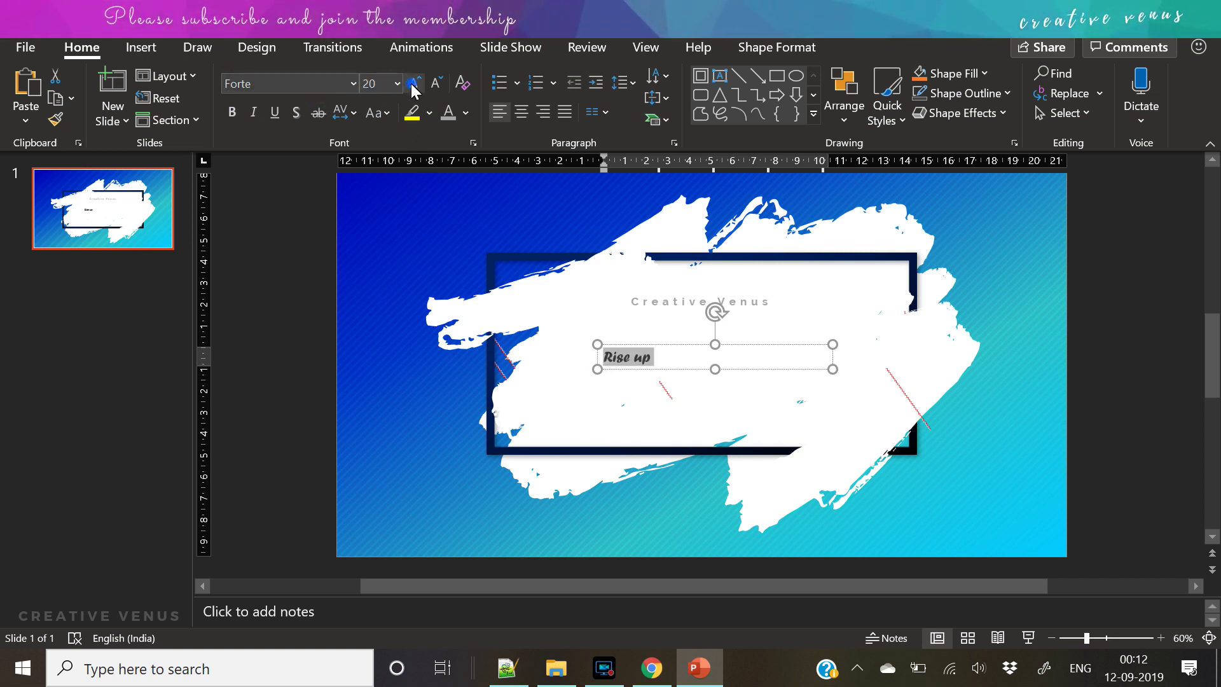
{"action": "left_click", "coordinate": [413, 84]}
{"action": "left_click", "coordinate": [414, 84]}
{"action": "left_click", "coordinate": [414, 85]}
{"action": "left_click", "coordinate": [413, 85]}
{"action": "left_click", "coordinate": [414, 84]}
{"action": "left_click", "coordinate": [414, 84]}
{"action": "left_click", "coordinate": [413, 84]}
{"action": "left_click", "coordinate": [520, 112]}
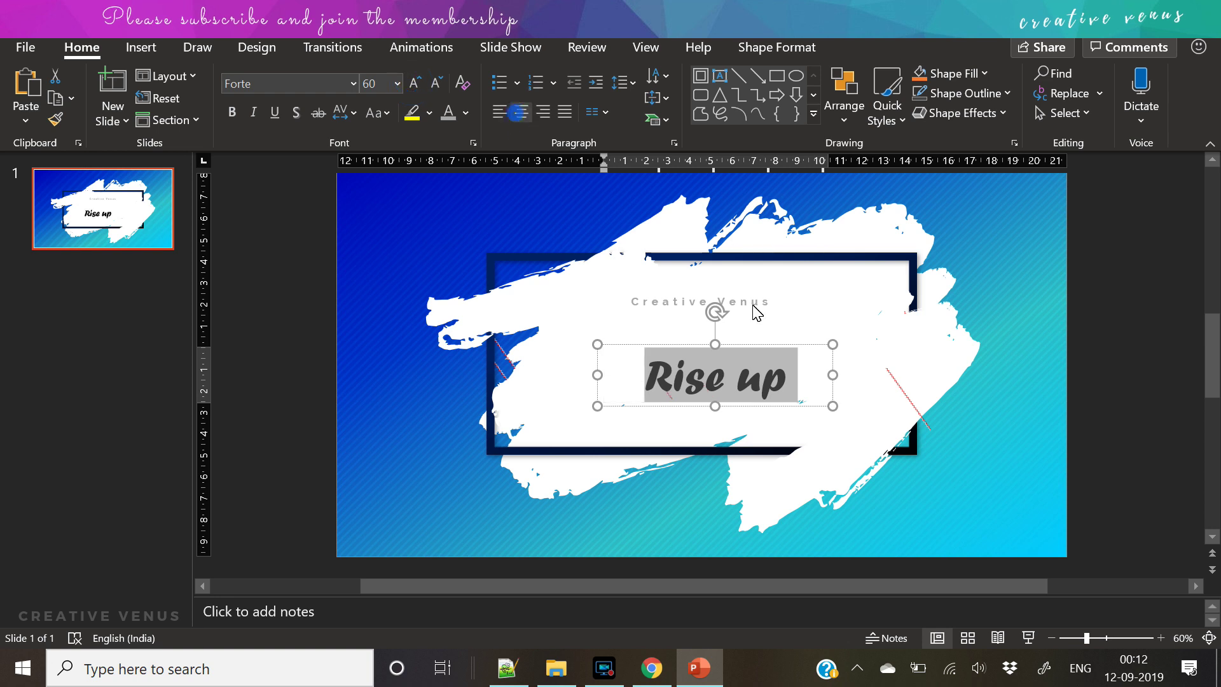
{"action": "left_click_drag", "start_coordinate": [765, 355], "coordinate": [755, 316]}
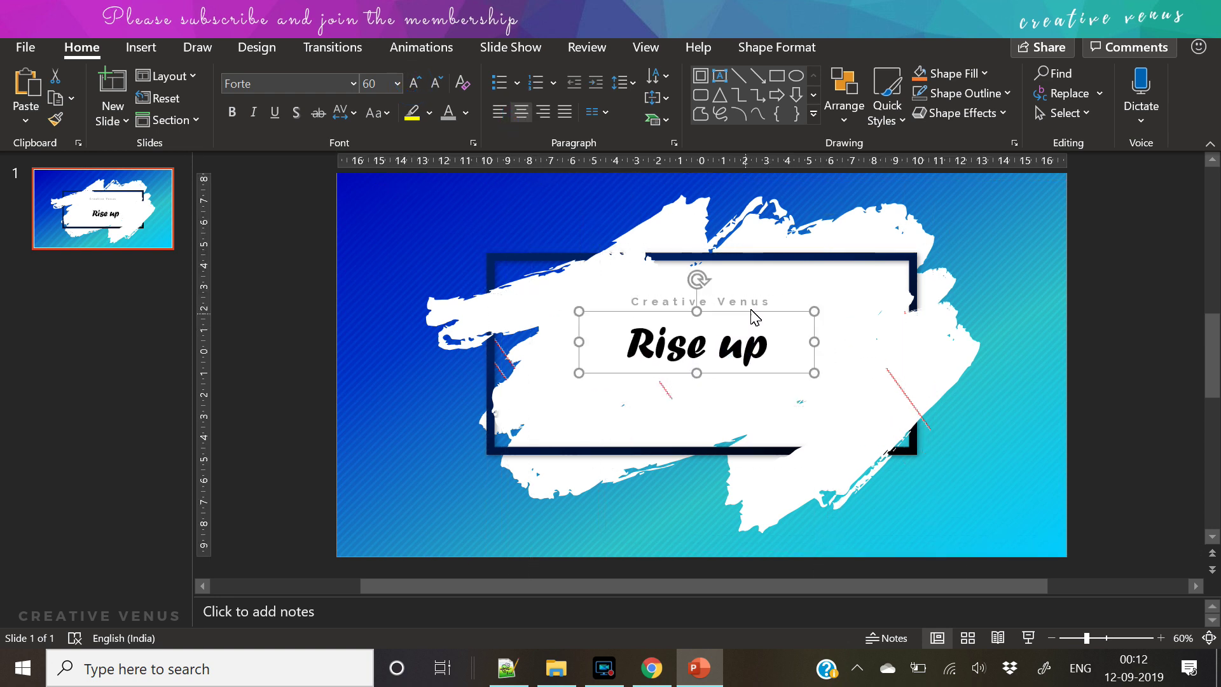
{"action": "left_click", "coordinate": [807, 48]}
{"action": "left_click", "coordinate": [1000, 76]}
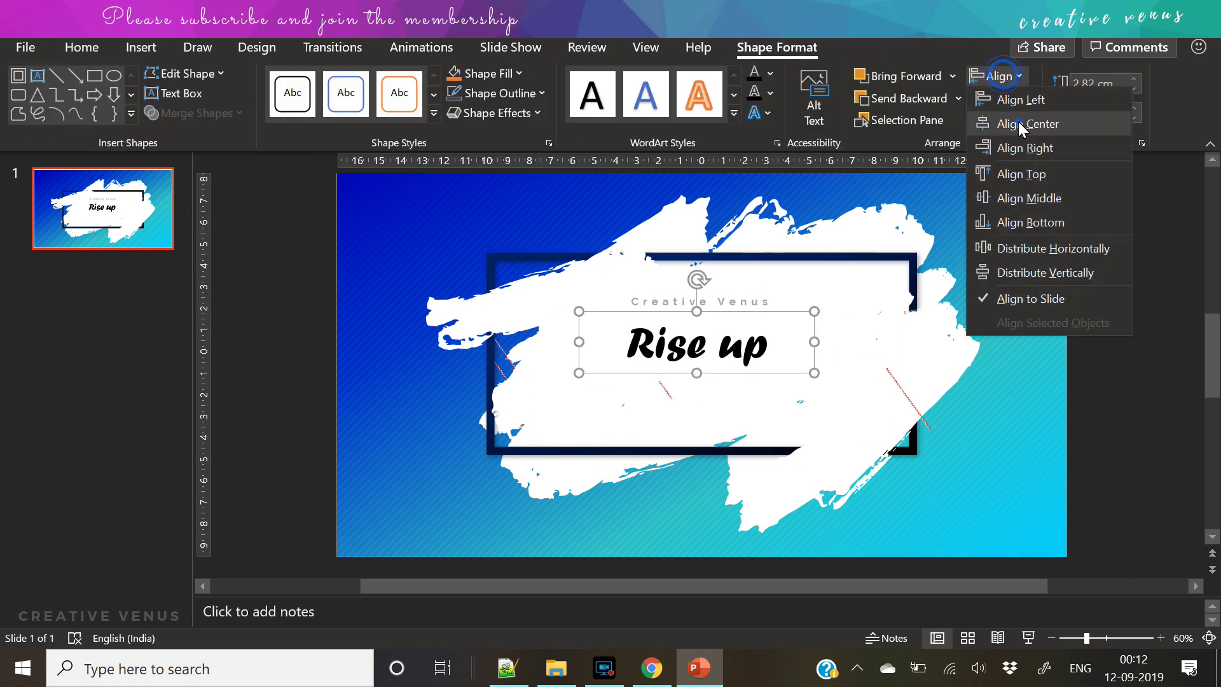
{"action": "left_click", "coordinate": [1025, 123]}
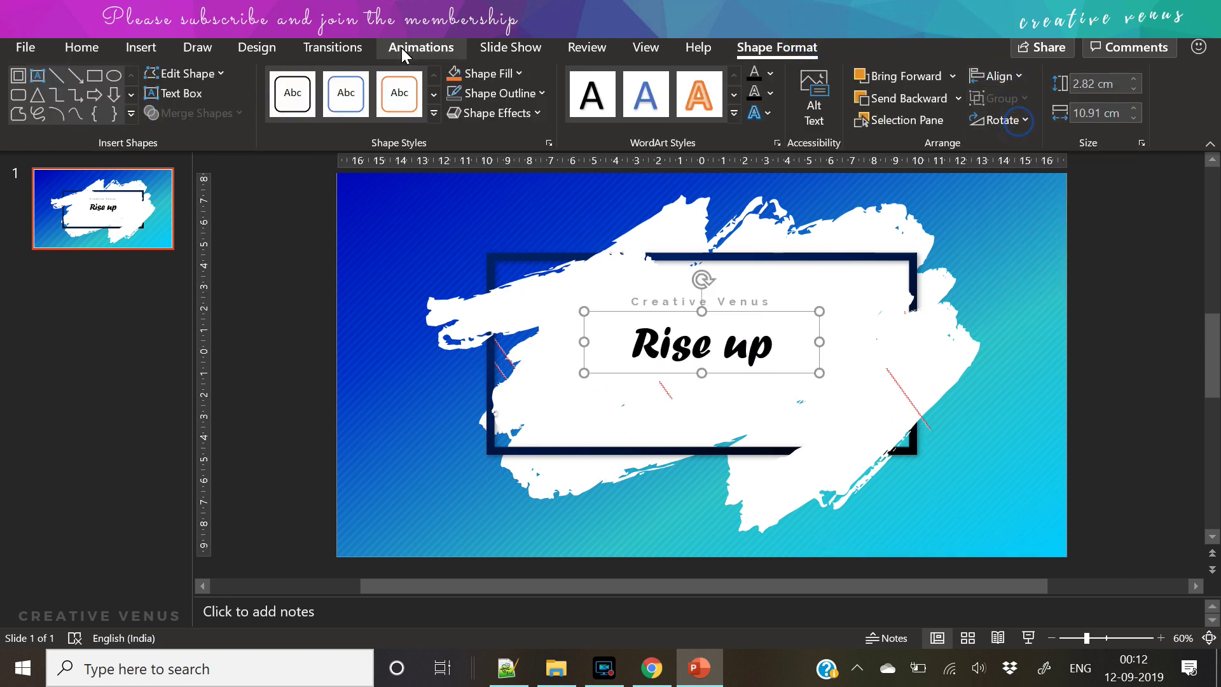
{"action": "left_click", "coordinate": [777, 143]}
Step: Fill Rise up with a gradient from the slide's deep blue to its cyan
{"action": "left_click", "coordinate": [973, 231]}
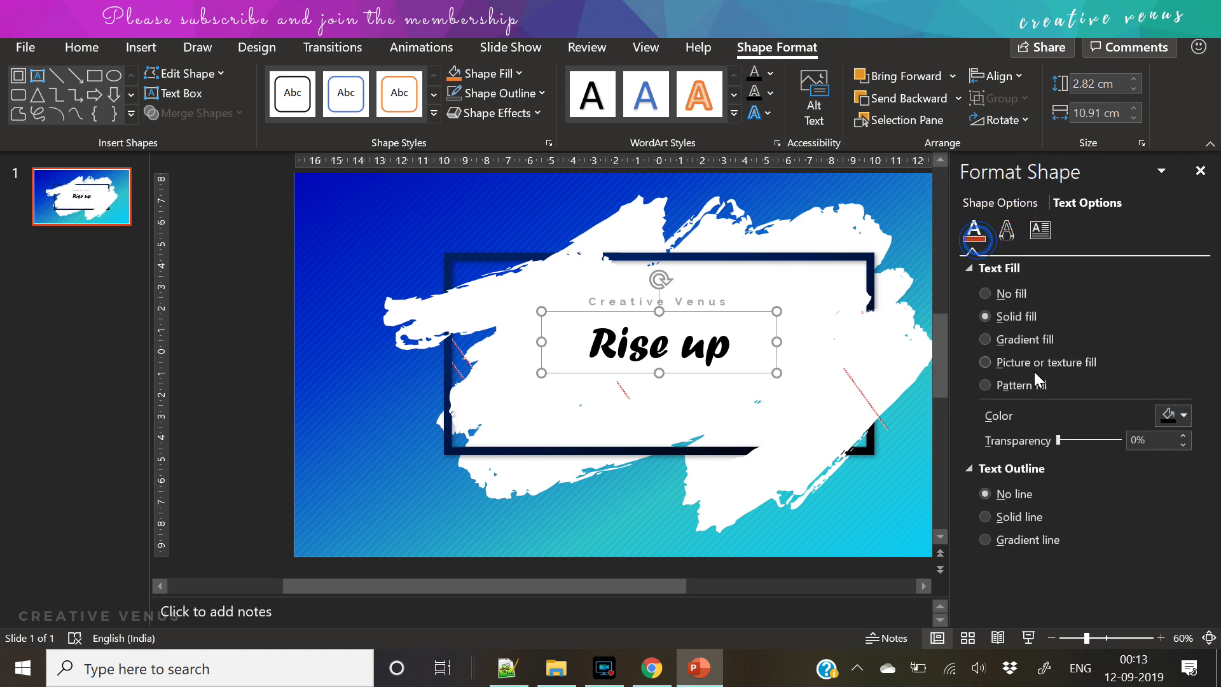
{"action": "left_click", "coordinate": [1018, 339]}
{"action": "left_click", "coordinate": [1207, 474]}
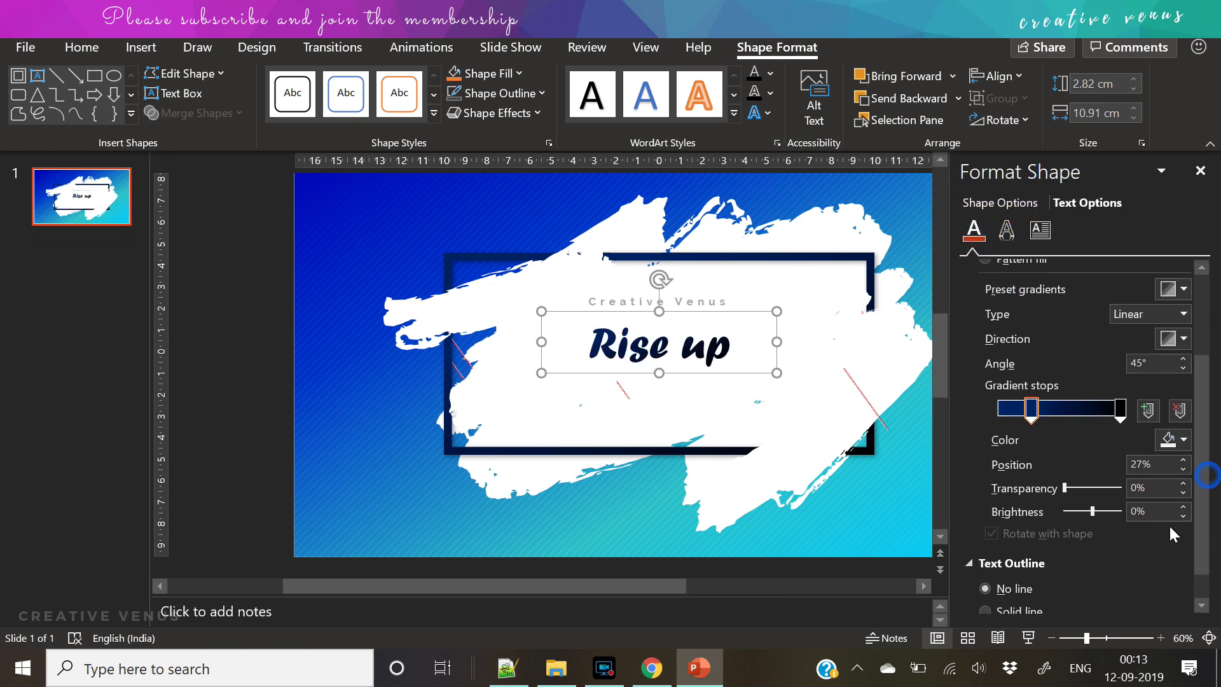
{"action": "left_click", "coordinate": [1170, 440]}
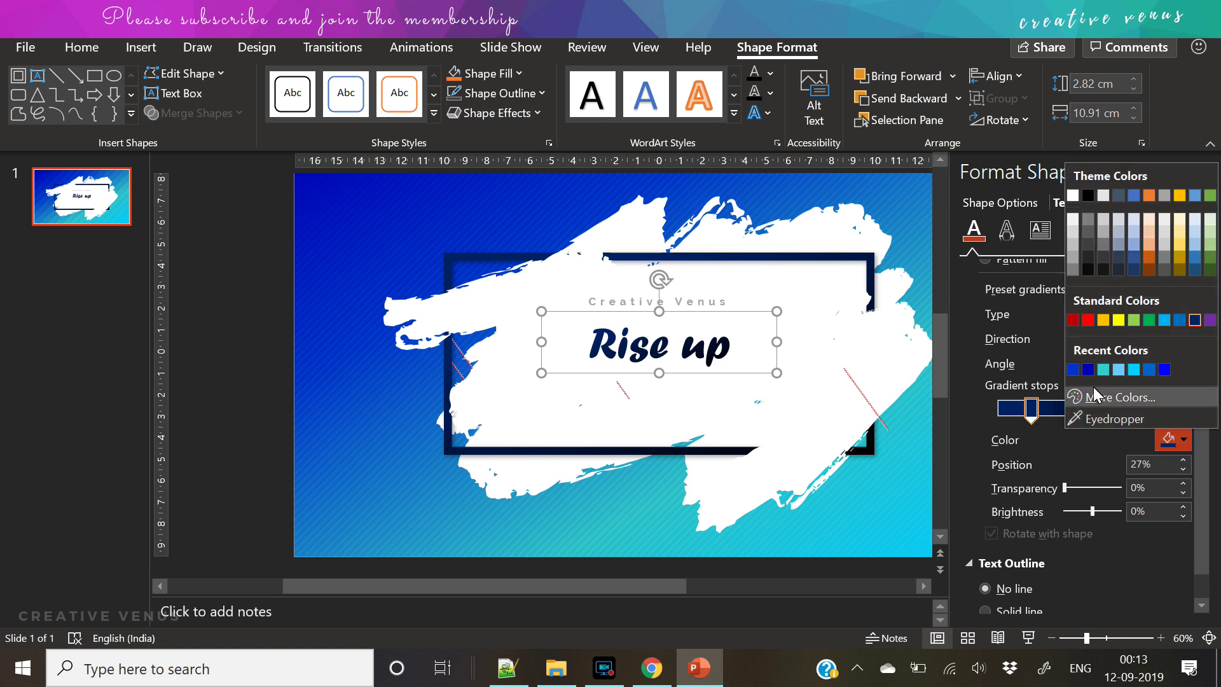
{"action": "left_click", "coordinate": [1110, 426]}
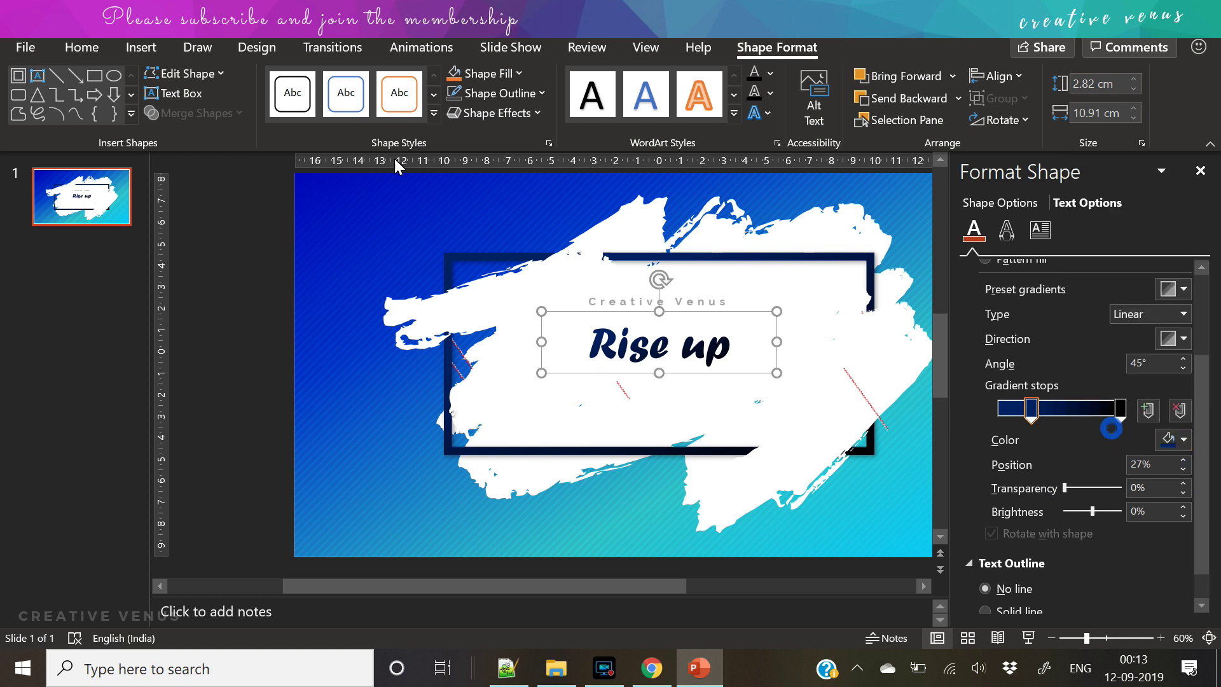
{"action": "left_click", "coordinate": [309, 183]}
{"action": "left_click", "coordinate": [1121, 409]}
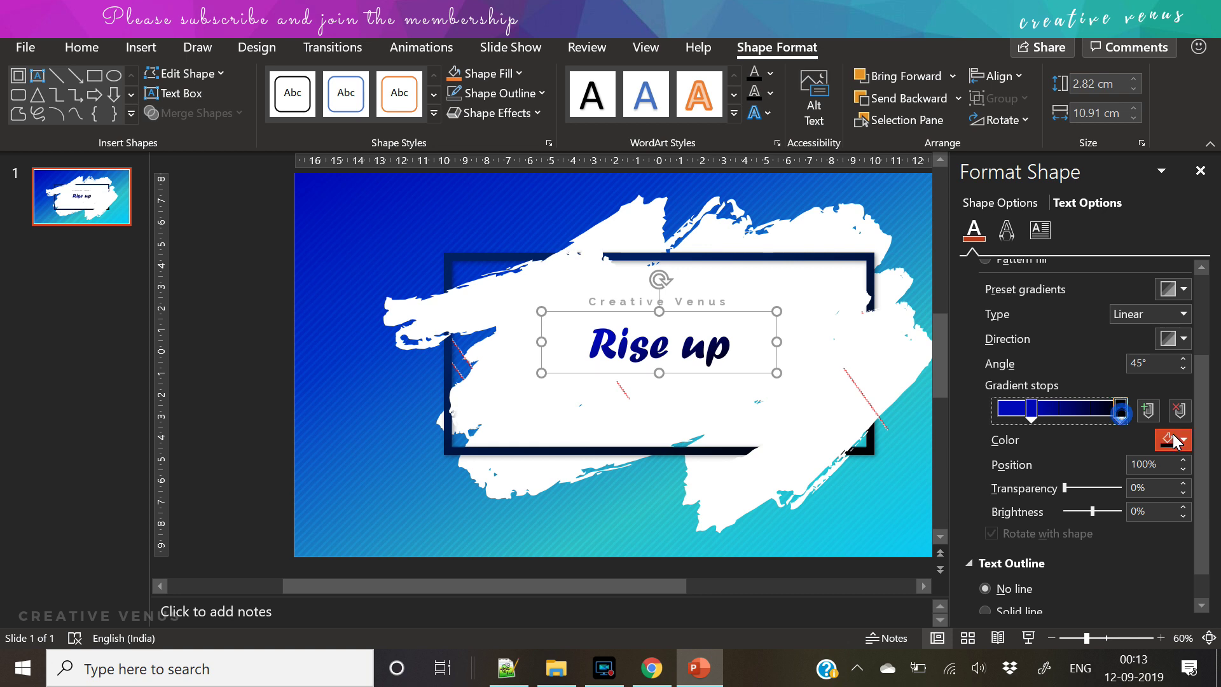
{"action": "left_click", "coordinate": [1171, 440]}
{"action": "left_click", "coordinate": [1129, 423]}
{"action": "left_click", "coordinate": [887, 507]}
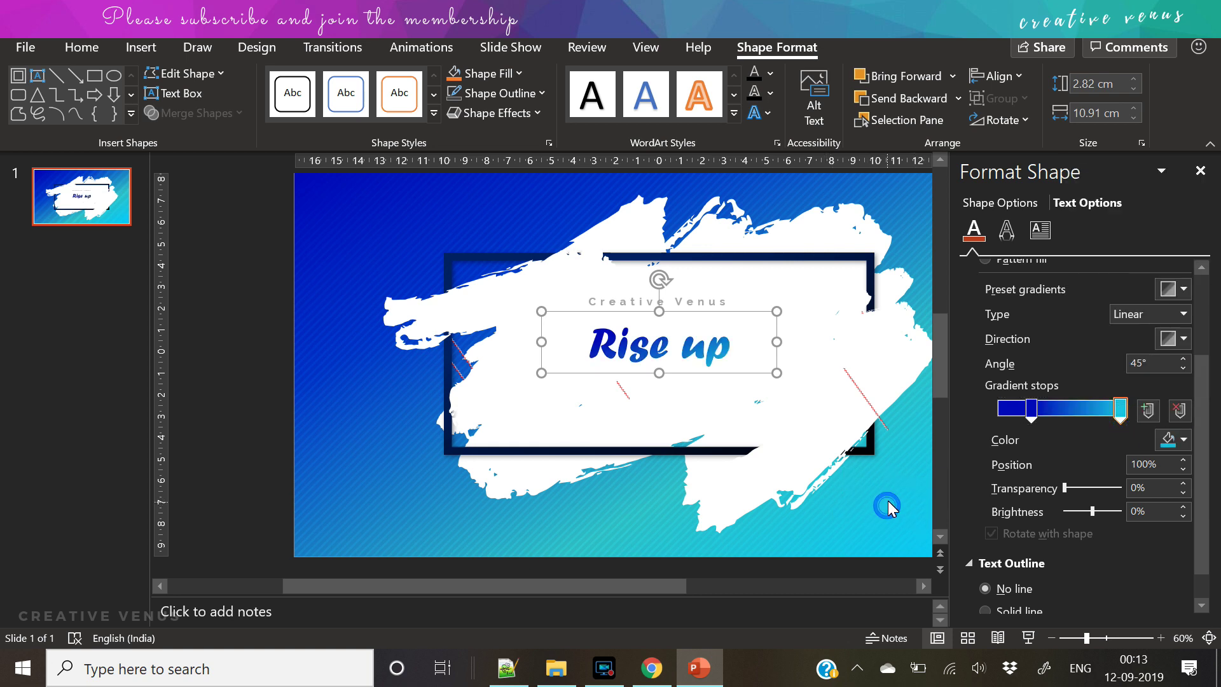
Step: Add an outer drop shadow: 60% transparency, 4 pt blur, 45° angle, 3 pt distance
{"action": "left_click", "coordinate": [1007, 234]}
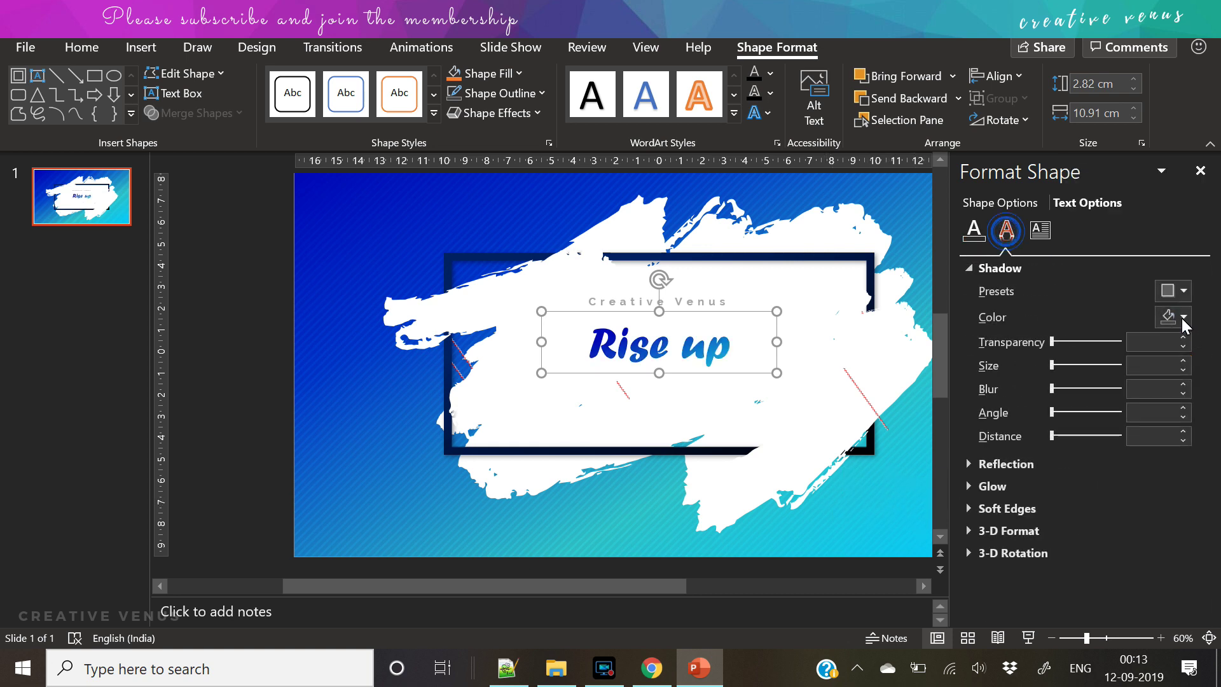
{"action": "left_click", "coordinate": [1174, 291]}
{"action": "left_click", "coordinate": [1067, 444]}
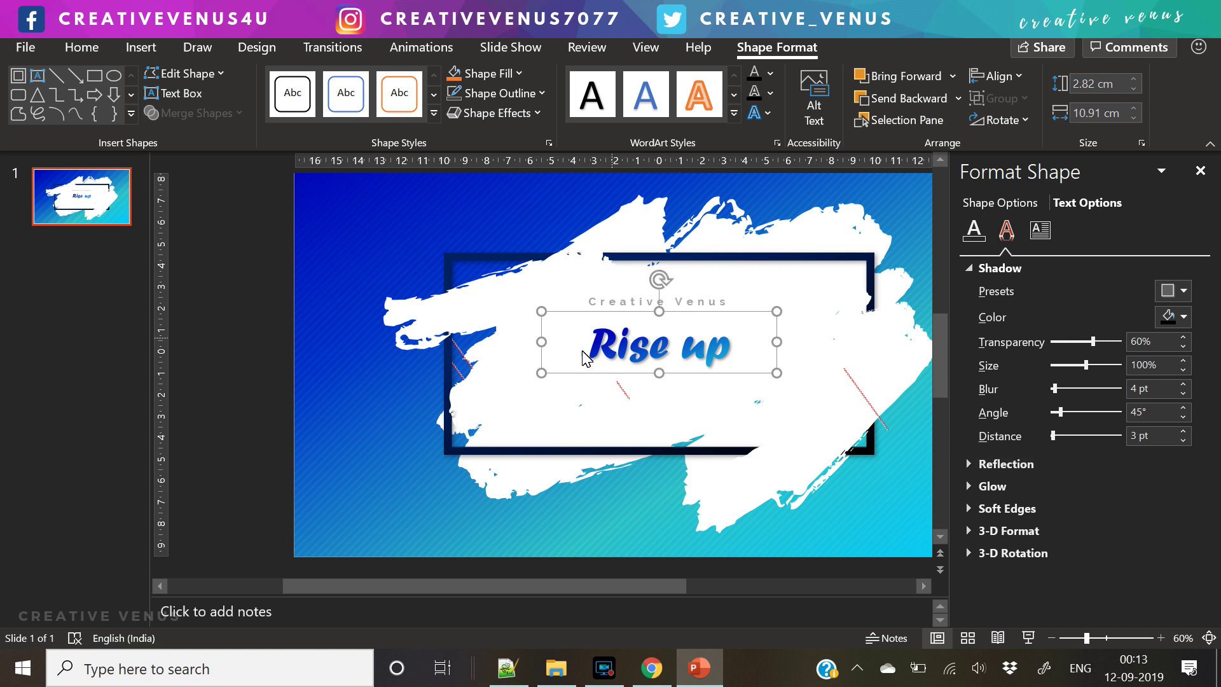
{"action": "left_click", "coordinate": [75, 48]}
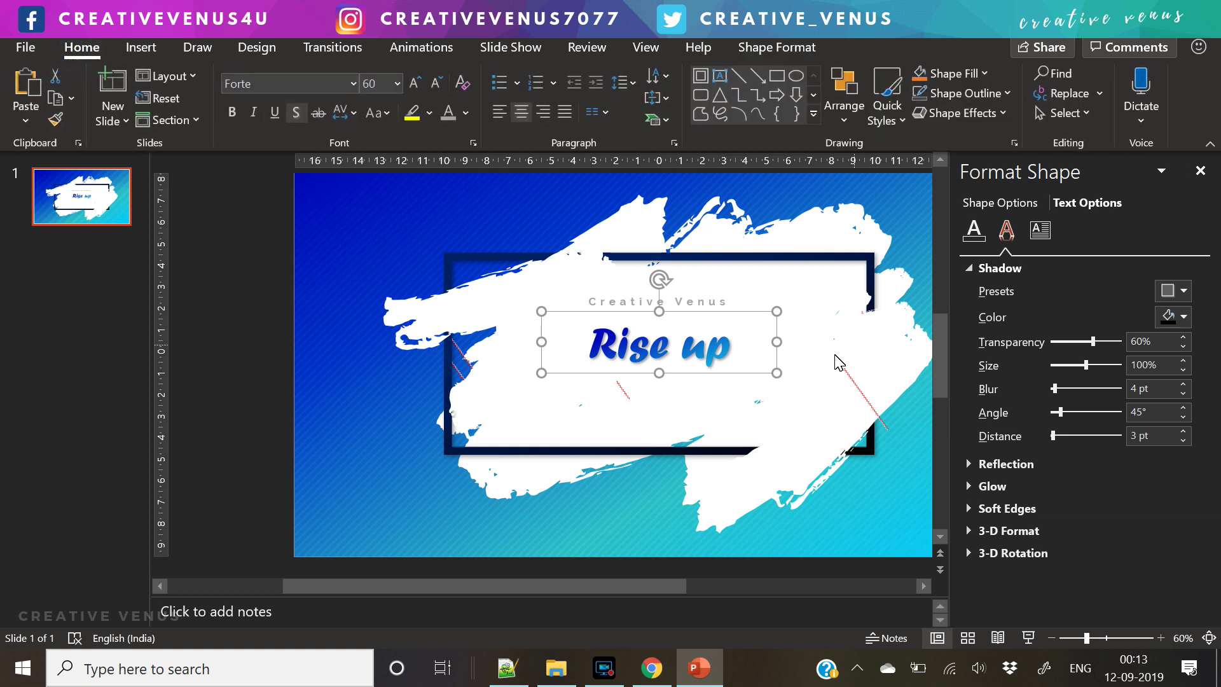
Step: Increase Rise up to 72 pt, undoing an accidental tilt of its box
{"action": "triple_click", "coordinate": [666, 358]}
{"action": "left_click", "coordinate": [414, 84]}
{"action": "left_click", "coordinate": [414, 83]}
{"action": "left_click_drag", "start_coordinate": [659, 270], "coordinate": [644, 277]}
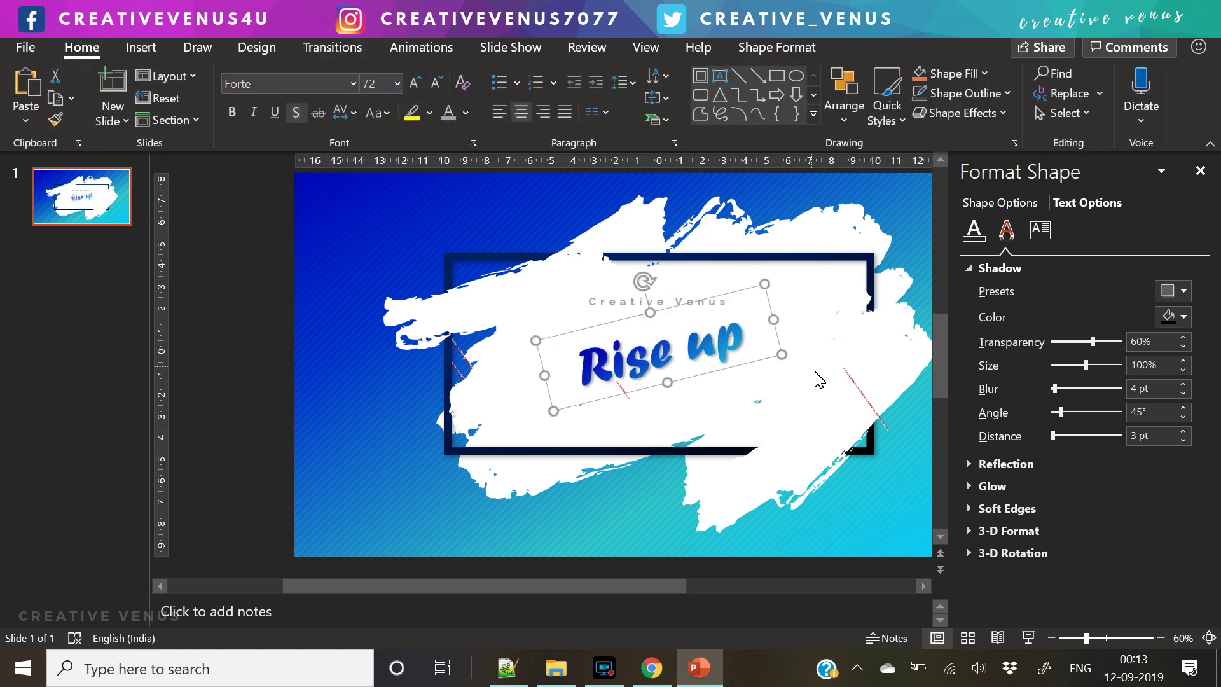
{"action": "key", "text": "ctrl+z"}
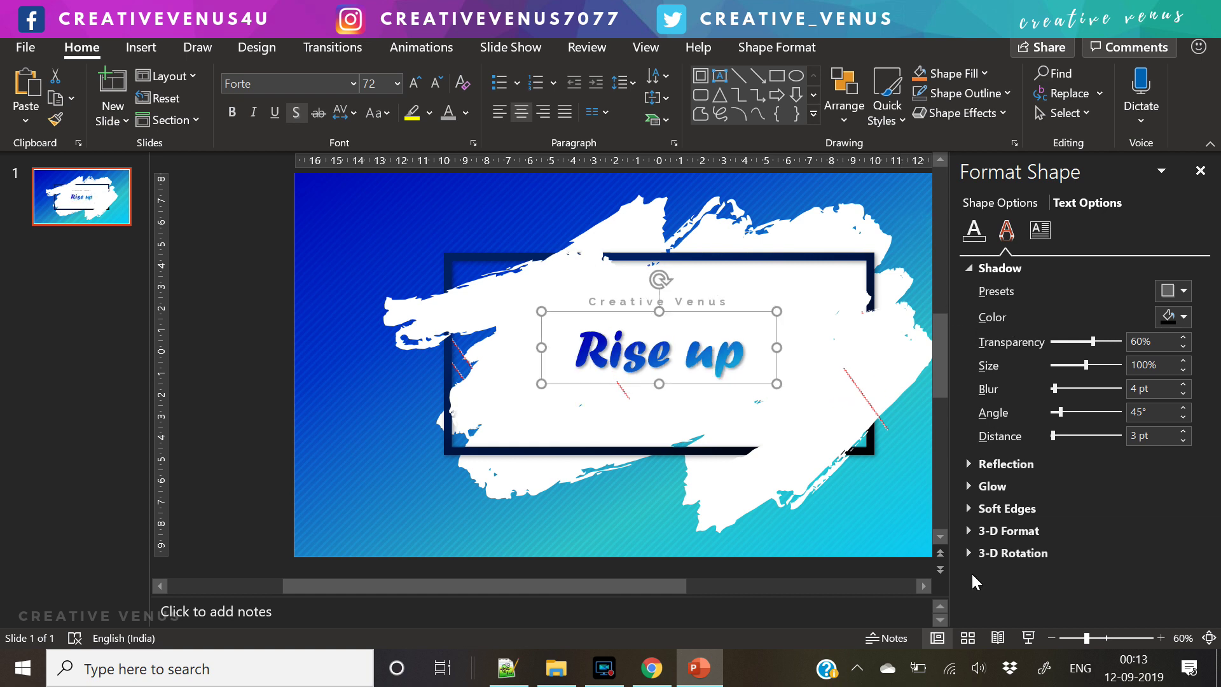
{"action": "left_click", "coordinate": [781, 604]}
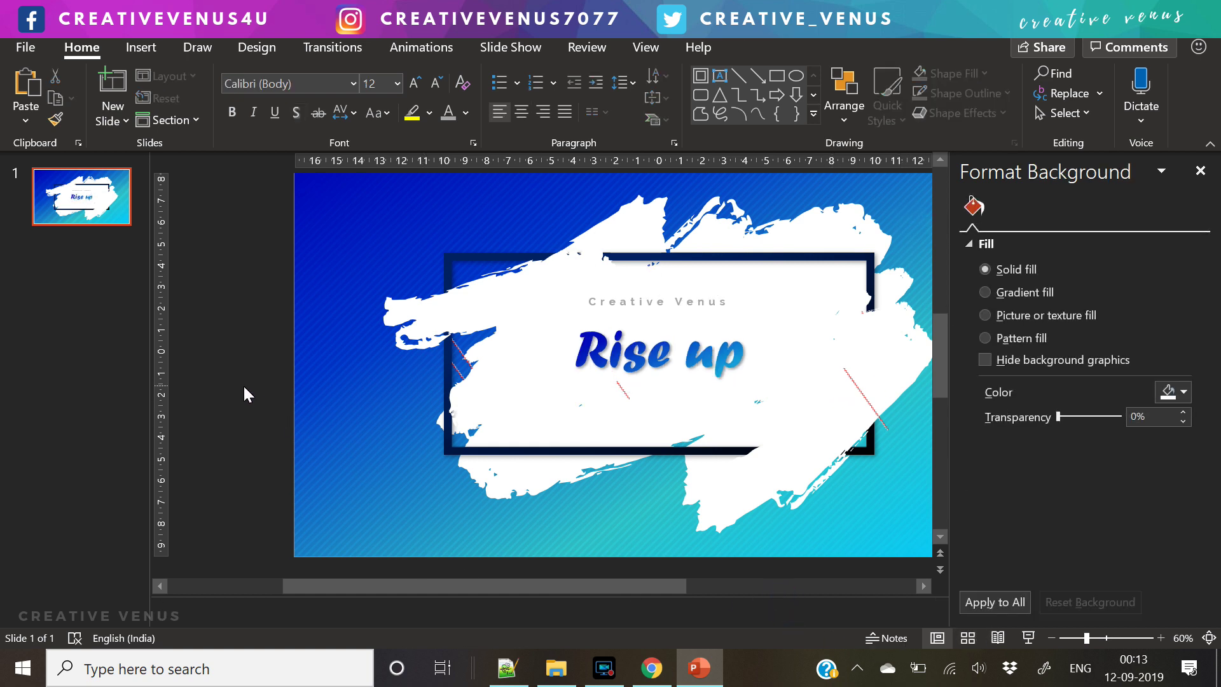
Step: Enlarge Rise up to 96 pt, widen its box, and centre it horizontally on the slide
{"action": "triple_click", "coordinate": [689, 349]}
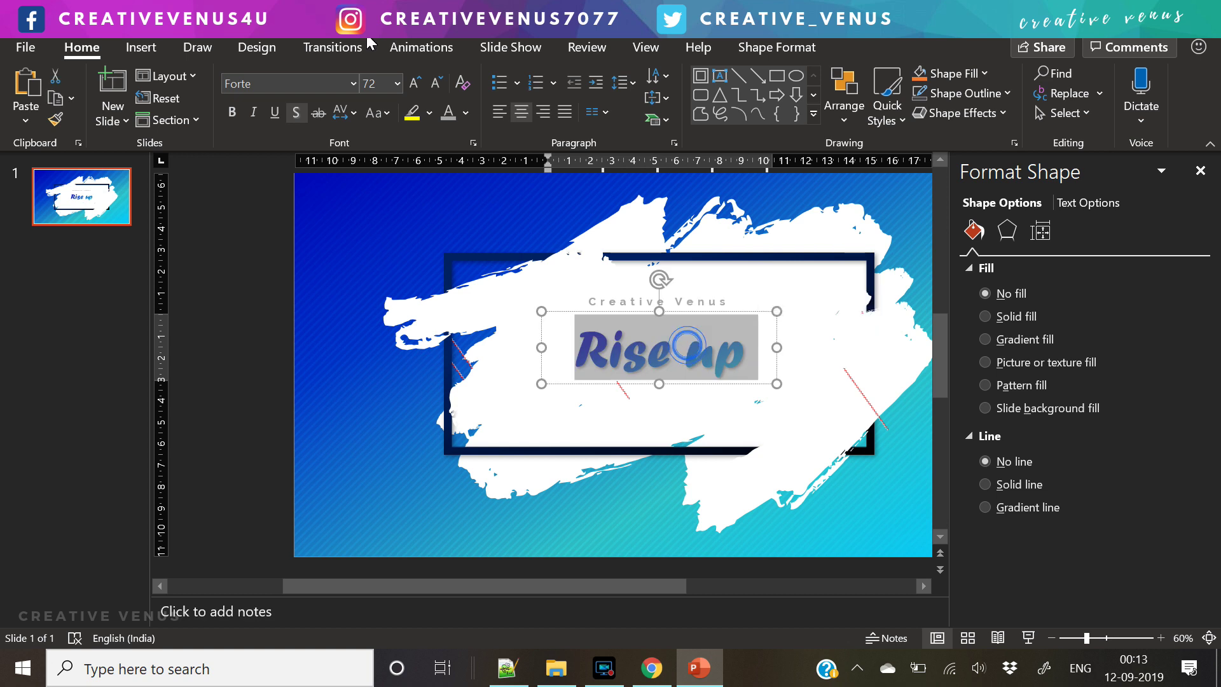
{"action": "left_click", "coordinate": [416, 84]}
{"action": "left_click", "coordinate": [415, 83]}
{"action": "left_click", "coordinate": [415, 83]}
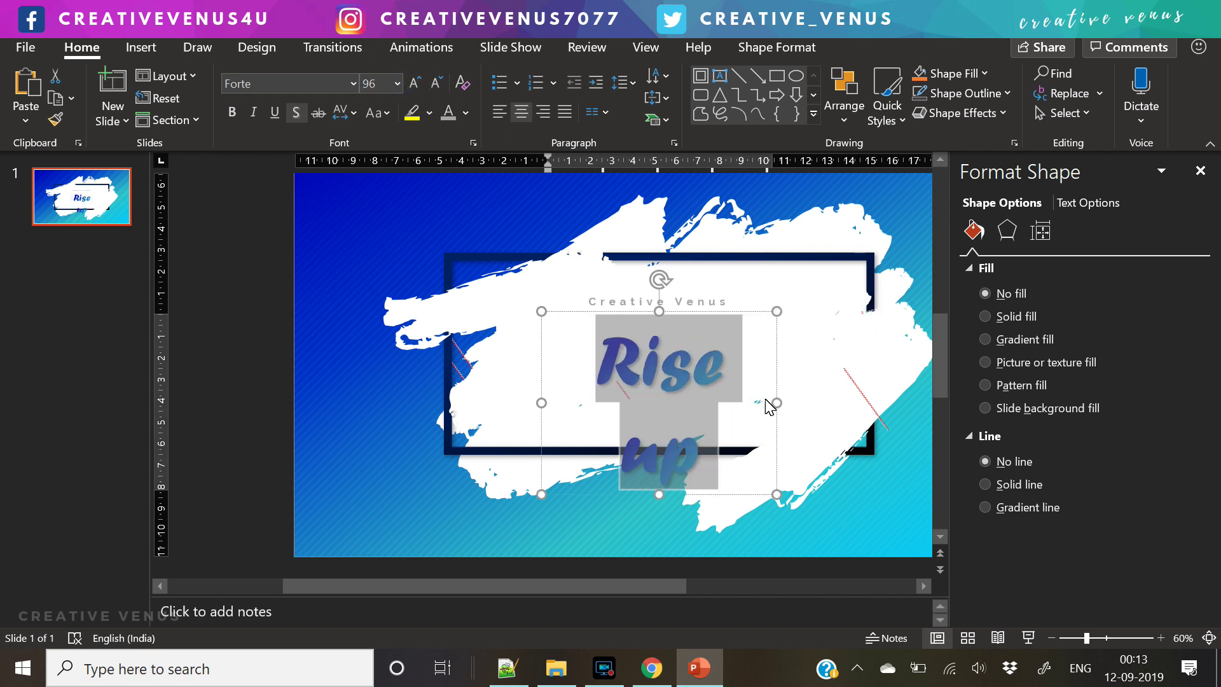
{"action": "left_click_drag", "start_coordinate": [772, 403], "coordinate": [821, 407]}
{"action": "left_click", "coordinate": [777, 47]}
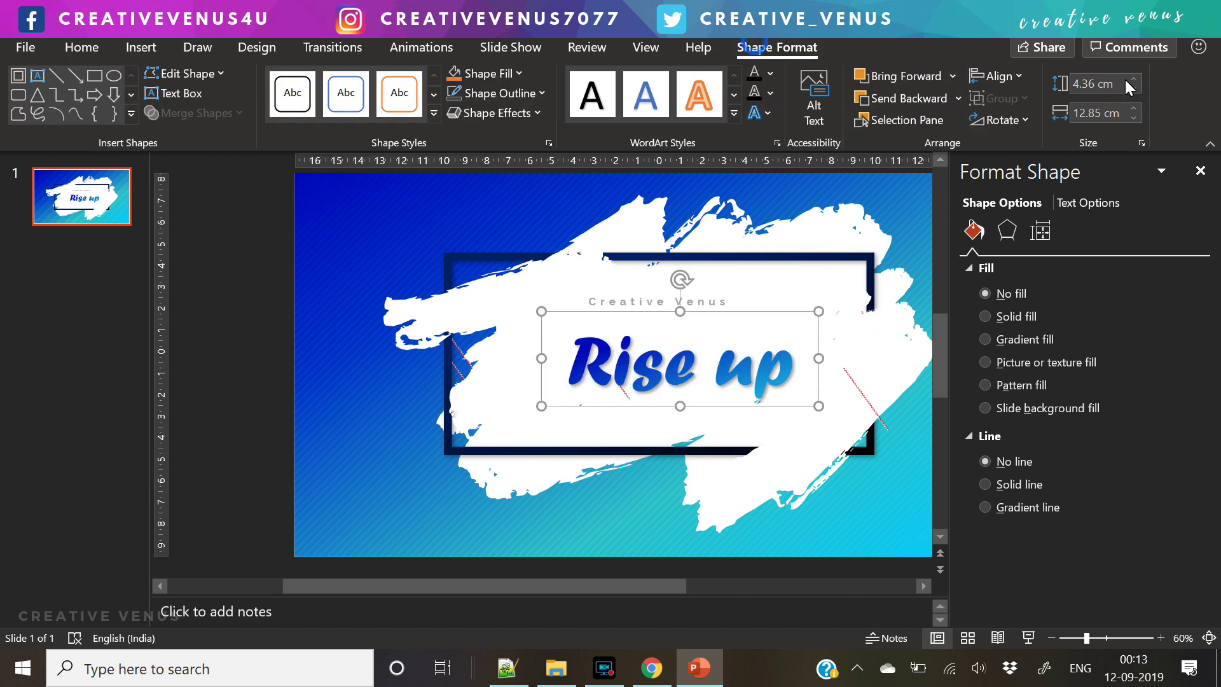
{"action": "left_click", "coordinate": [995, 75]}
{"action": "left_click", "coordinate": [1020, 123]}
{"action": "left_click", "coordinate": [243, 277]}
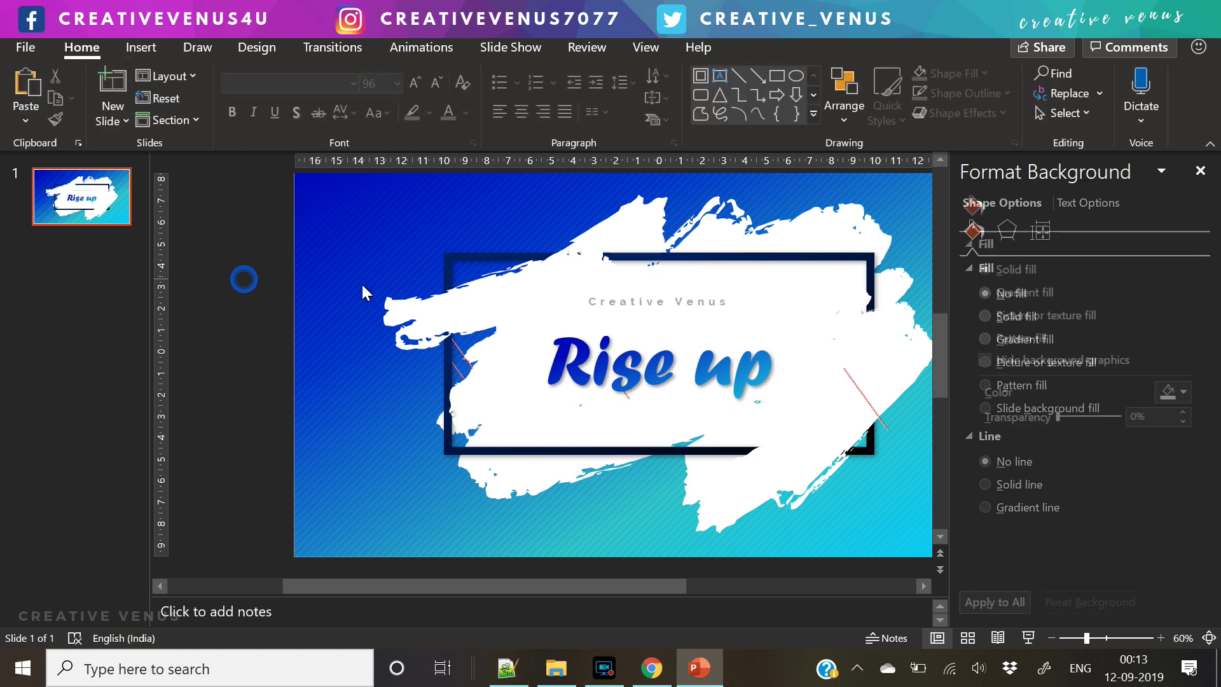
{"action": "triple_click", "coordinate": [702, 308]}
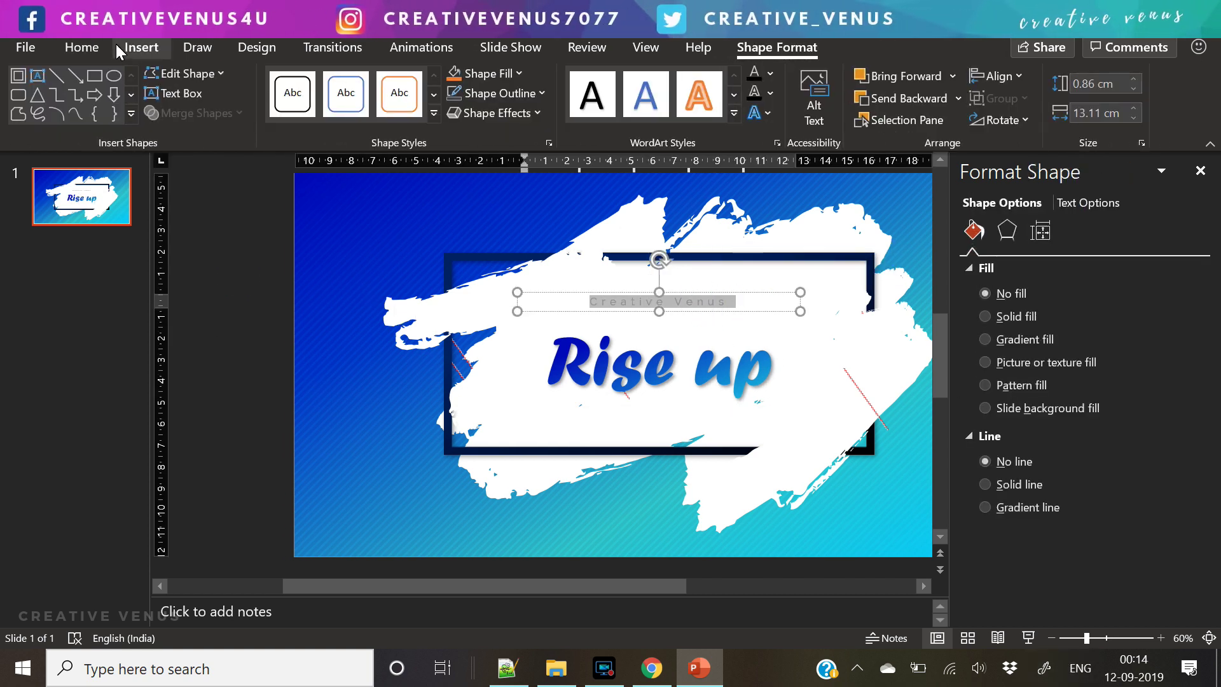
Step: Make the tagline uppercase CREATIVE VENUS at 10.5 pt in dark blue
{"action": "left_click", "coordinate": [83, 47]}
{"action": "left_click", "coordinate": [412, 85]}
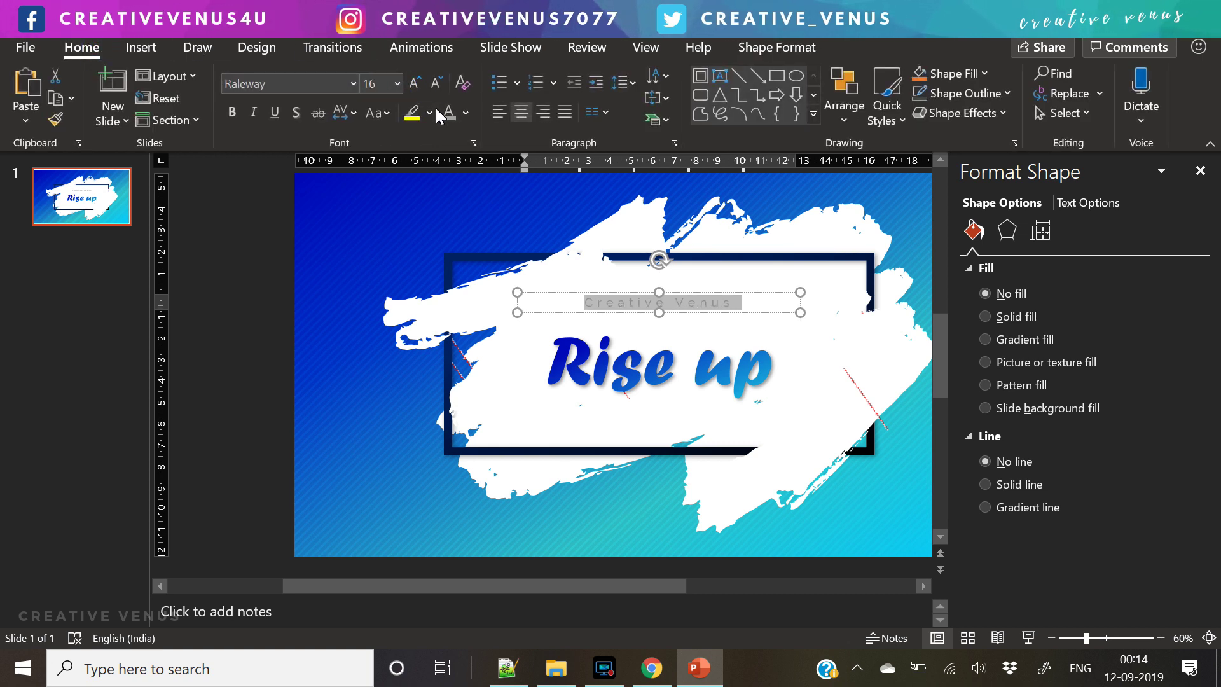
{"action": "left_click", "coordinate": [378, 120]}
{"action": "left_click", "coordinate": [405, 184]}
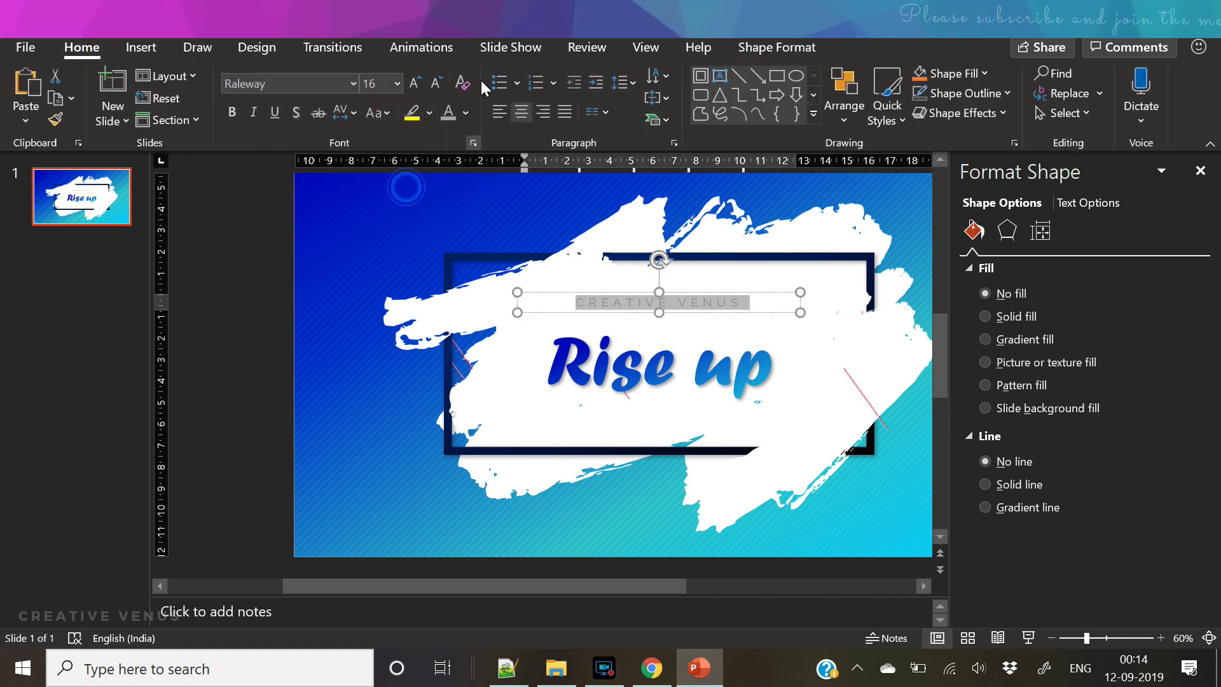
{"action": "left_click", "coordinate": [435, 83]}
{"action": "left_click", "coordinate": [435, 83]}
{"action": "left_click", "coordinate": [435, 89]}
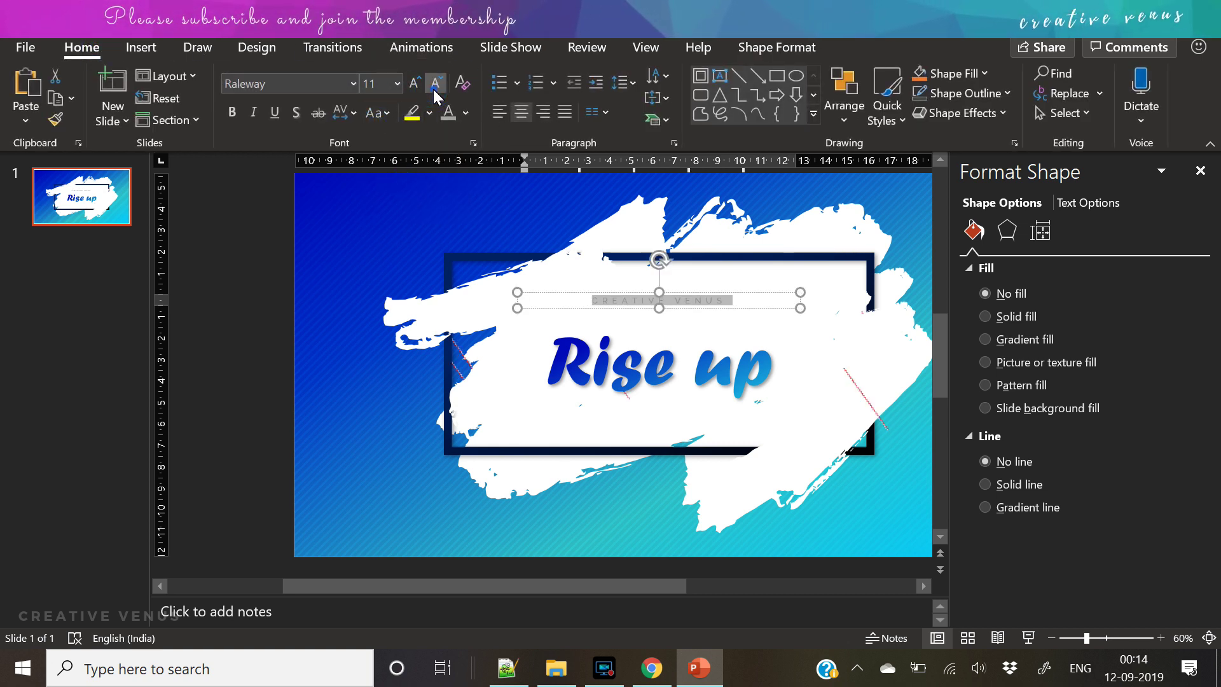
{"action": "left_click", "coordinate": [466, 114]}
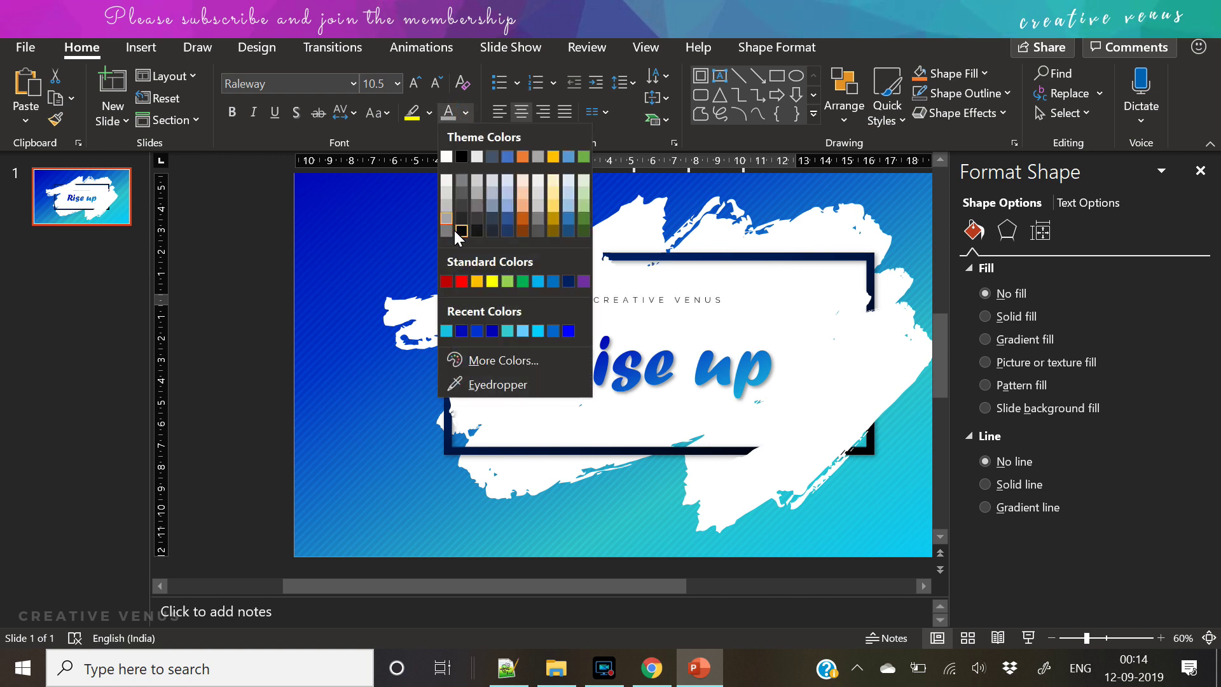
{"action": "left_click", "coordinate": [568, 281]}
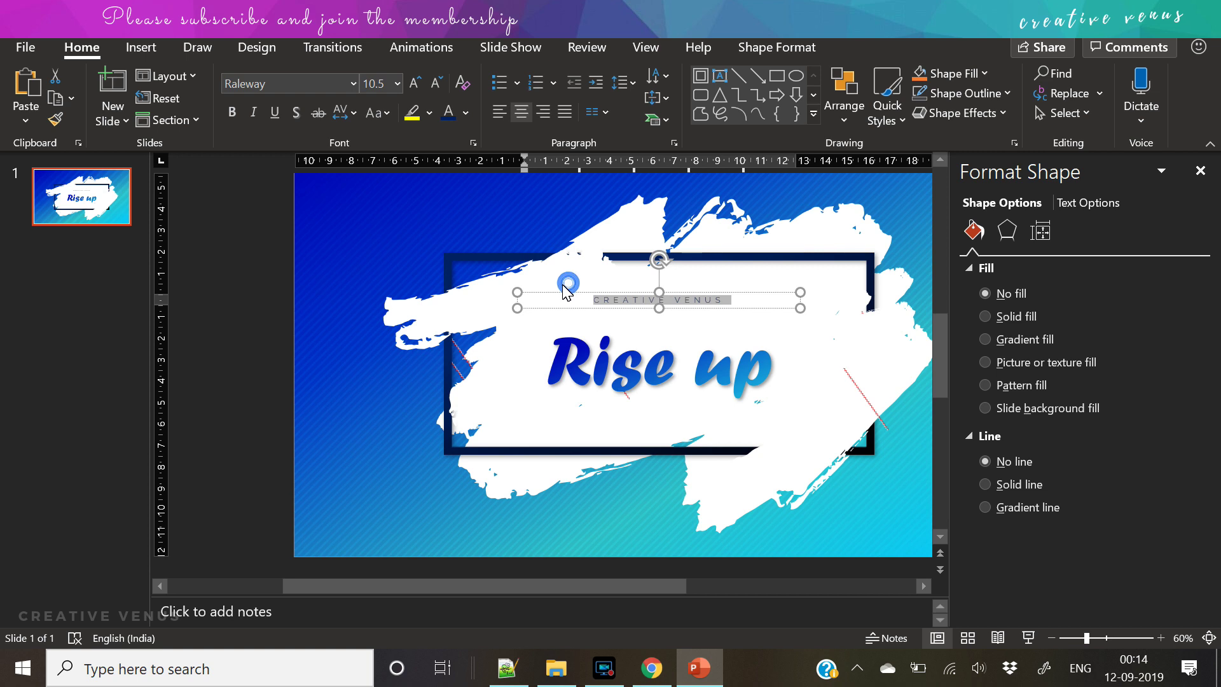
Step: Raise the CREATIVE VENUS tagline and centre it horizontally on the slide
{"action": "left_click_drag", "start_coordinate": [687, 303], "coordinate": [692, 284]}
{"action": "left_click", "coordinate": [683, 284]}
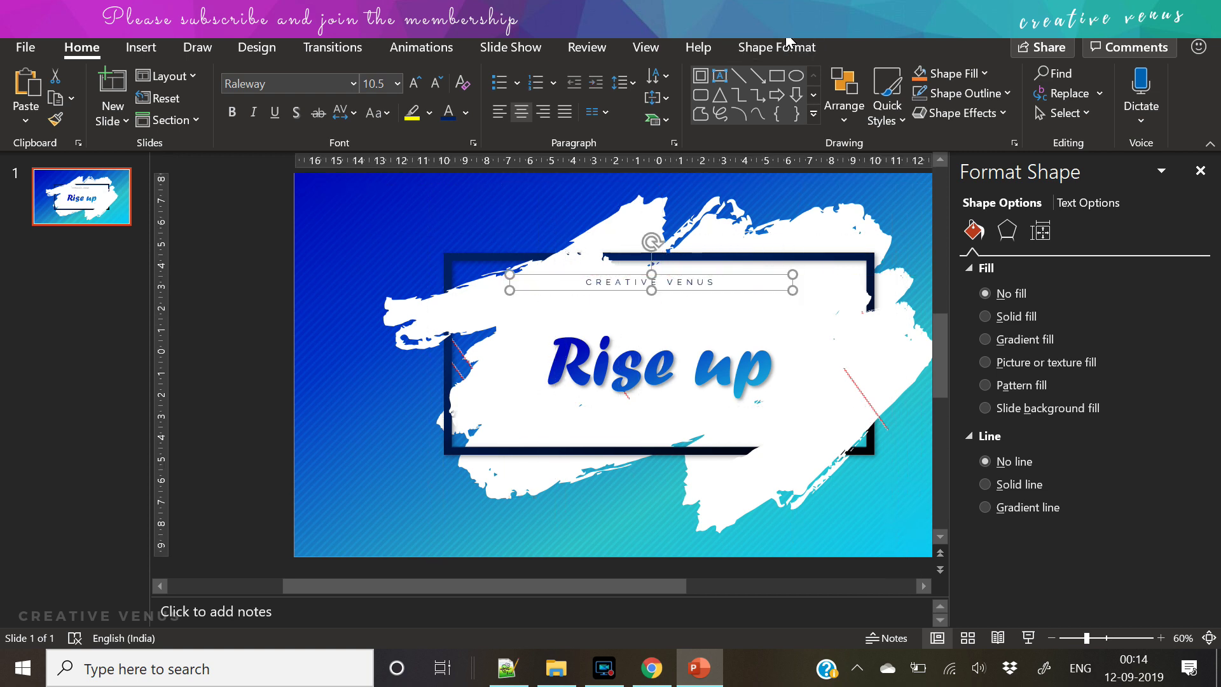
{"action": "left_click", "coordinate": [777, 47]}
{"action": "left_click", "coordinate": [1017, 77]}
{"action": "left_click", "coordinate": [1012, 121]}
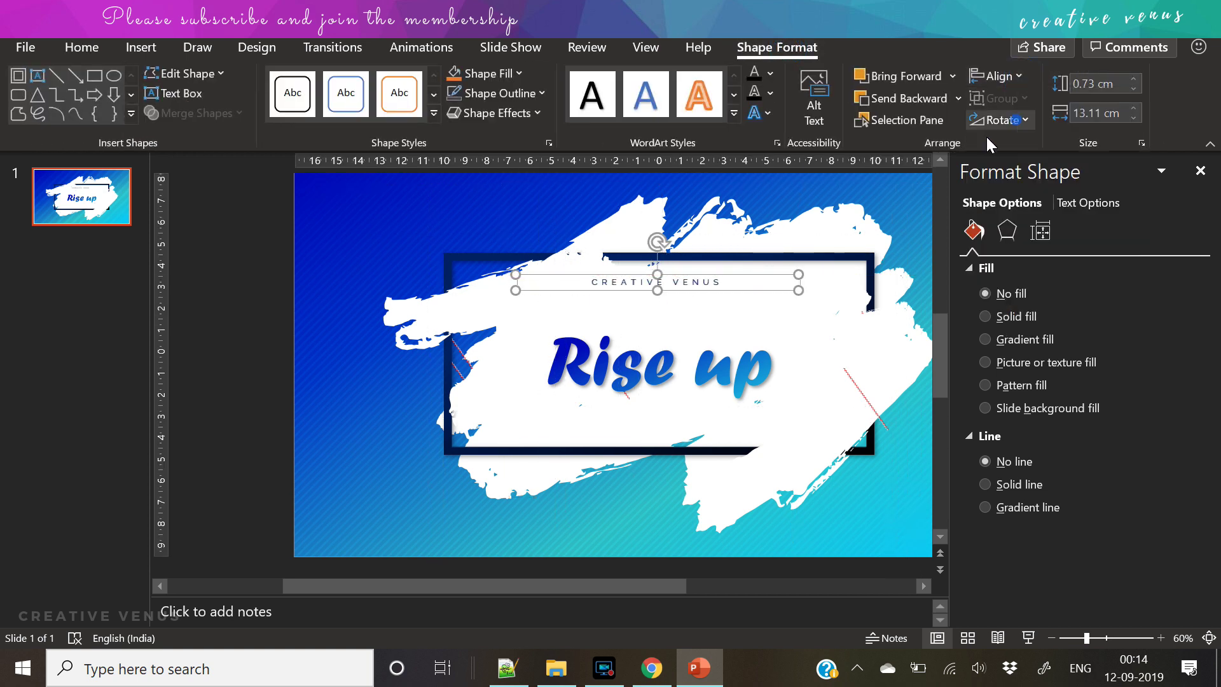
Step: Nudge Rise up two steps higher and close the formatting pane
{"action": "left_click", "coordinate": [689, 377]}
{"action": "key", "text": "Up"}
{"action": "key", "text": "Up"}
{"action": "key", "text": "Up"}
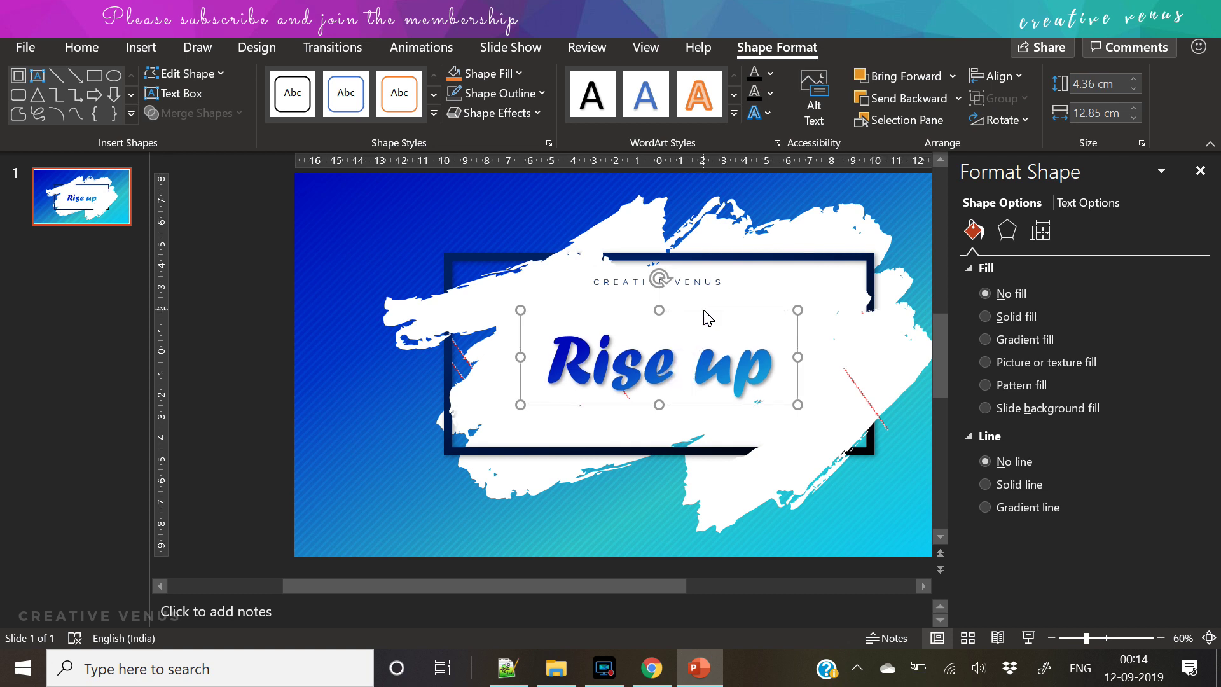
{"action": "key", "text": "Up"}
{"action": "key", "text": "Up"}
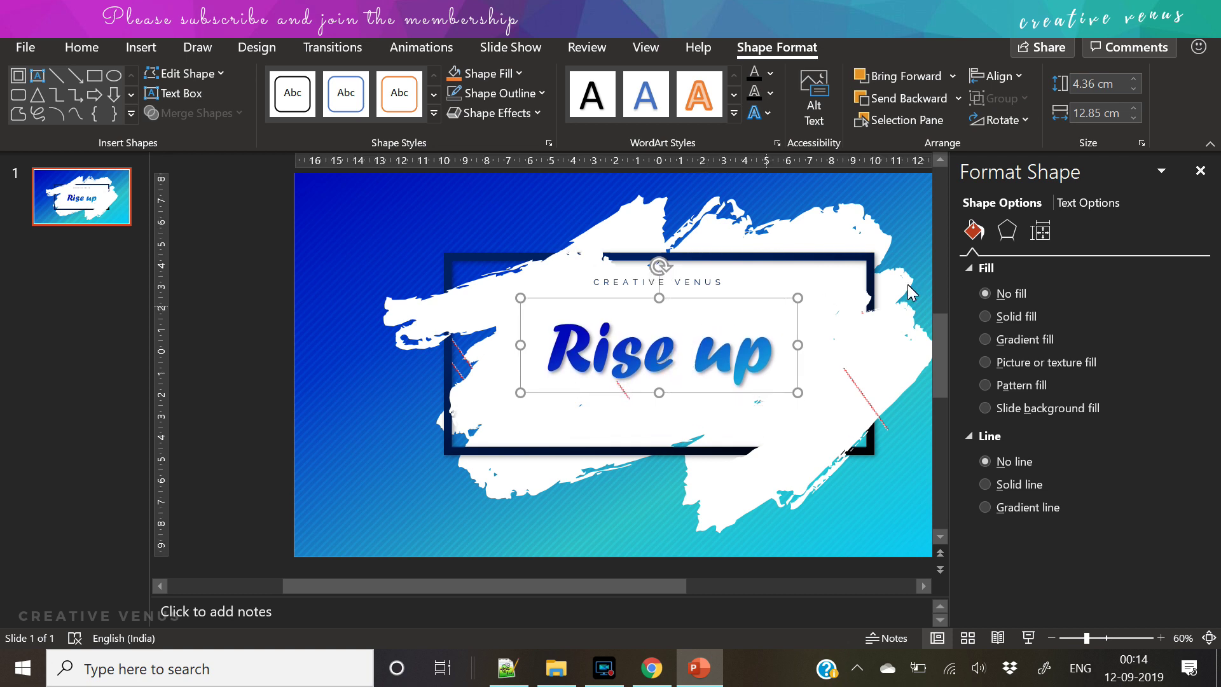
{"action": "left_click", "coordinate": [1200, 170]}
{"action": "left_click", "coordinate": [1121, 399]}
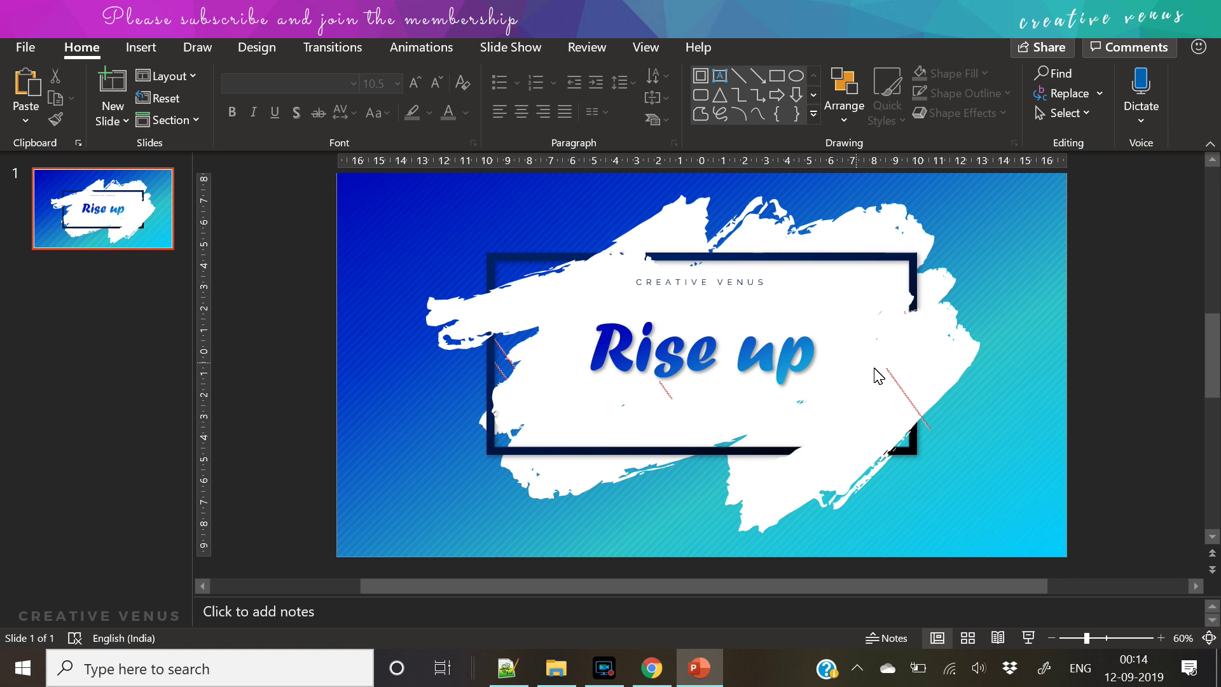
Step: Move the diagonal white stripe shapes up and to the right
{"action": "left_click", "coordinate": [946, 306]}
{"action": "mouse_move", "coordinate": [945, 304]}
{"action": "left_mouse_down"}
{"action": "mouse_move", "coordinate": [970, 307]}
{"action": "mouse_move", "coordinate": [966, 319]}
{"action": "mouse_move", "coordinate": [957, 308]}
{"action": "left_mouse_up"}
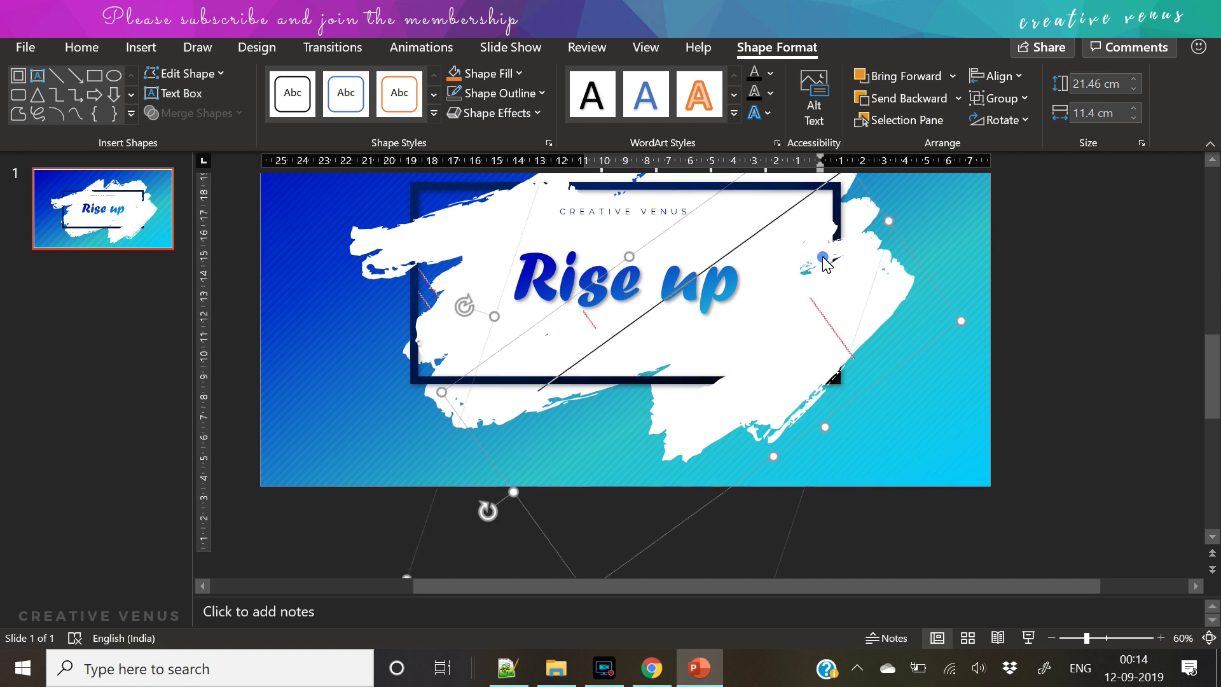
{"action": "mouse_move", "coordinate": [875, 208]}
{"action": "left_mouse_down"}
{"action": "mouse_move", "coordinate": [877, 219]}
{"action": "mouse_move", "coordinate": [917, 171]}
{"action": "mouse_move", "coordinate": [923, 193]}
{"action": "mouse_move", "coordinate": [916, 166]}
{"action": "mouse_move", "coordinate": [929, 190]}
{"action": "left_mouse_up"}
{"action": "left_click", "coordinate": [1059, 338]}
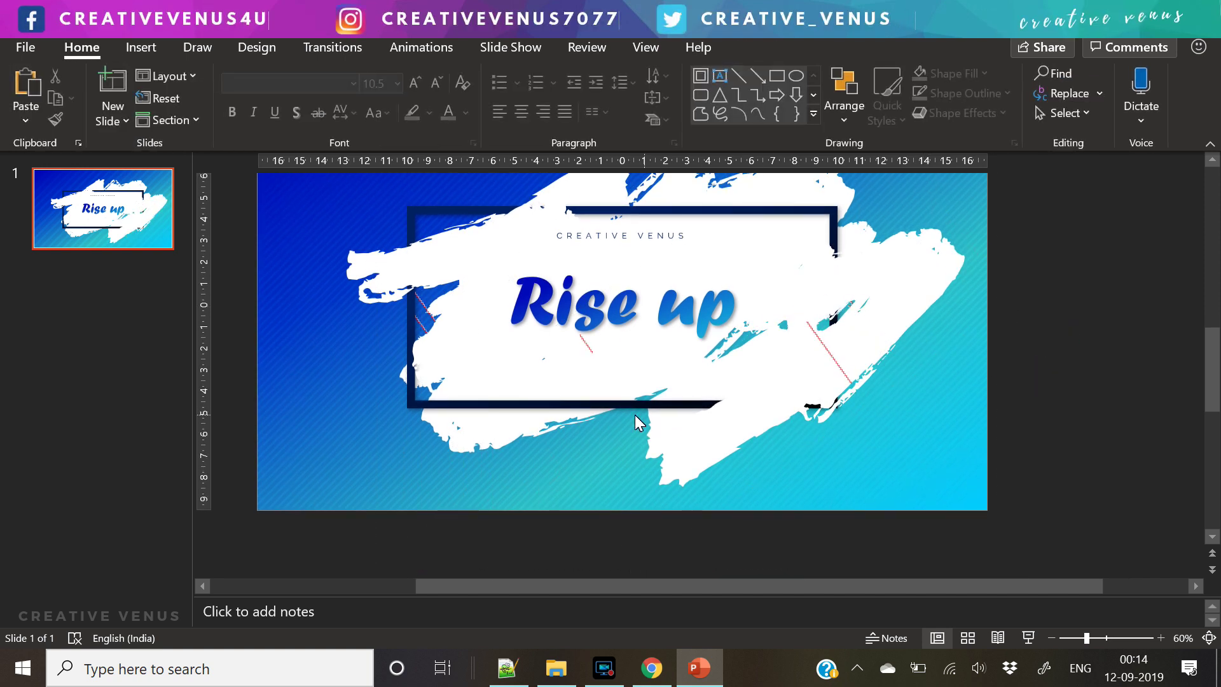
Step: Shift the rotated white brush stroke up and left, then view the whole slide
{"action": "left_click", "coordinate": [408, 283]}
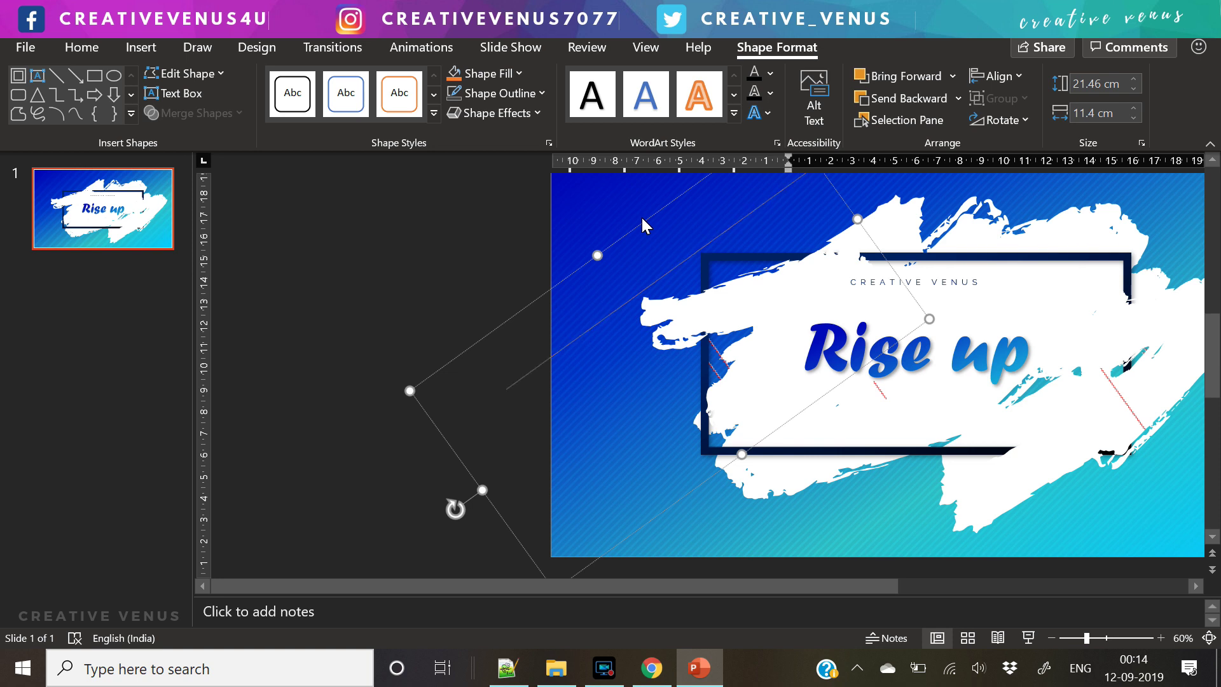
{"action": "left_click", "coordinate": [641, 215]}
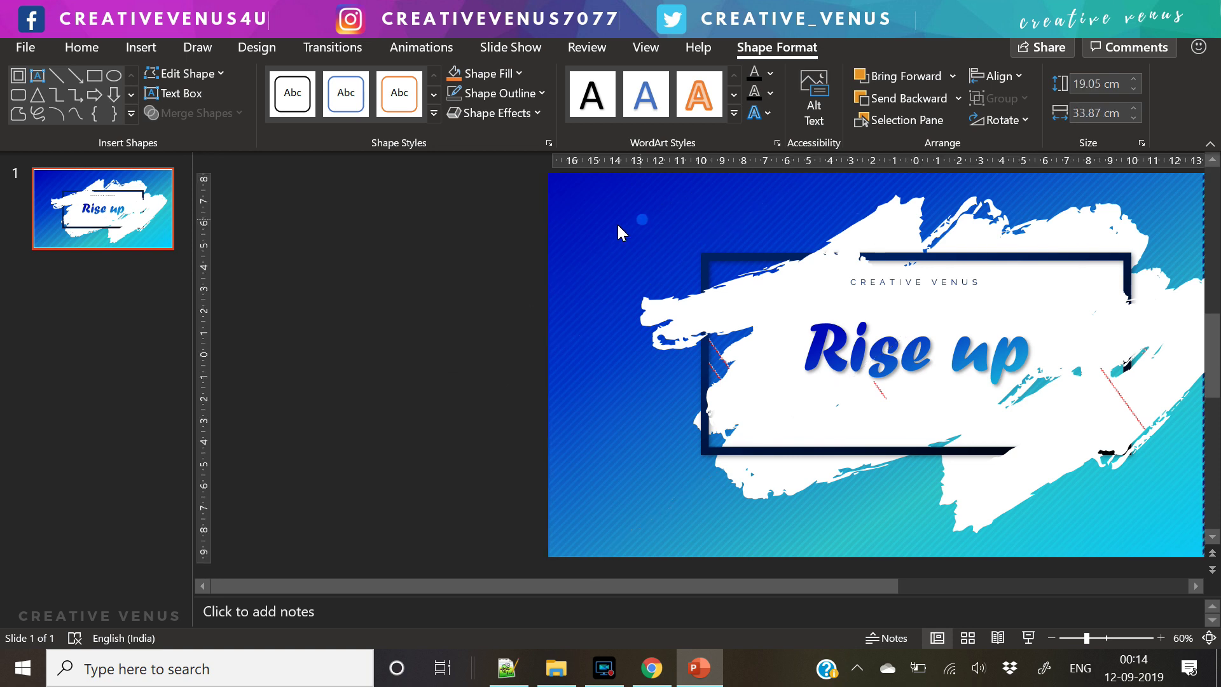
{"action": "left_click", "coordinate": [773, 275]}
{"action": "left_click", "coordinate": [720, 278]}
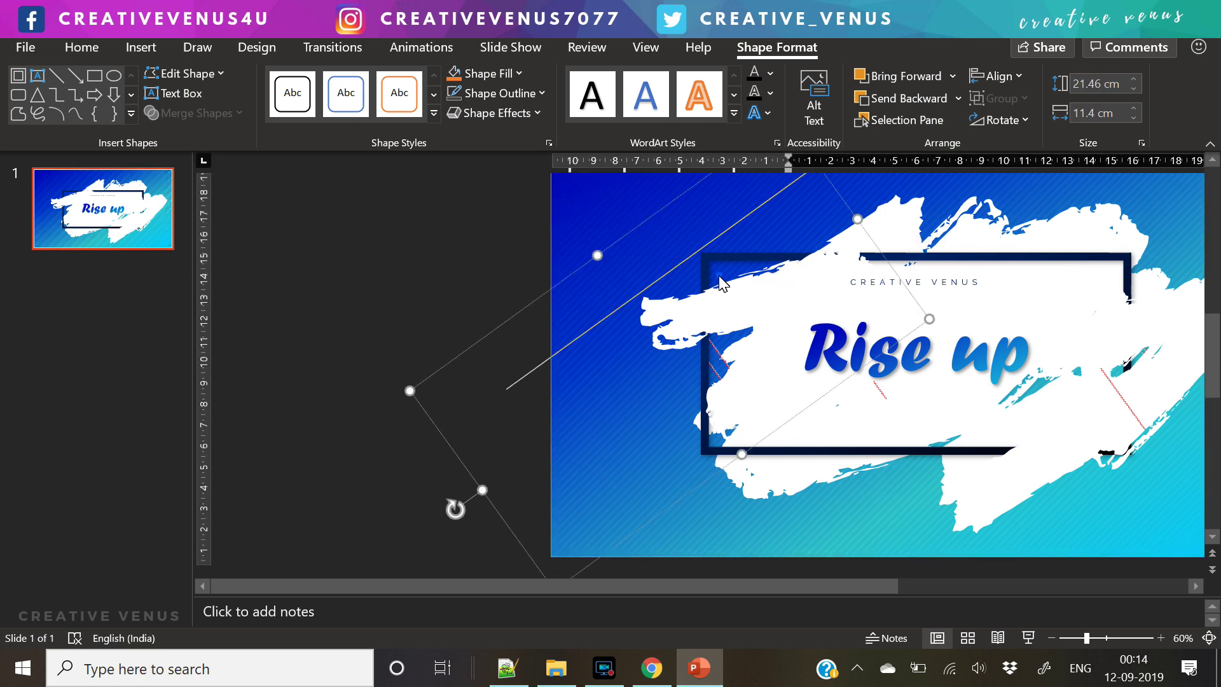
{"action": "left_click", "coordinate": [658, 210]}
{"action": "mouse_move", "coordinate": [658, 209]}
{"action": "left_mouse_down"}
{"action": "mouse_move", "coordinate": [631, 212]}
{"action": "mouse_move", "coordinate": [633, 160]}
{"action": "mouse_move", "coordinate": [636, 238]}
{"action": "mouse_move", "coordinate": [612, 209]}
{"action": "mouse_move", "coordinate": [628, 190]}
{"action": "mouse_move", "coordinate": [629, 224]}
{"action": "mouse_move", "coordinate": [631, 212]}
{"action": "left_mouse_up"}
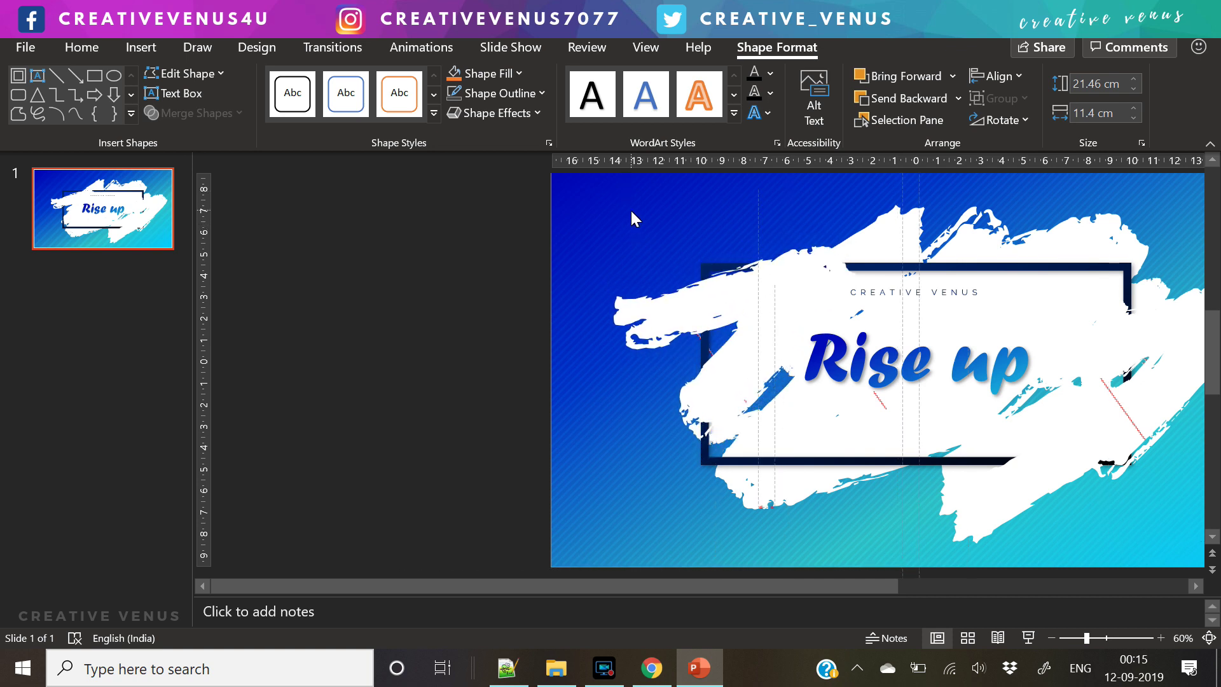
{"action": "left_click", "coordinate": [442, 242]}
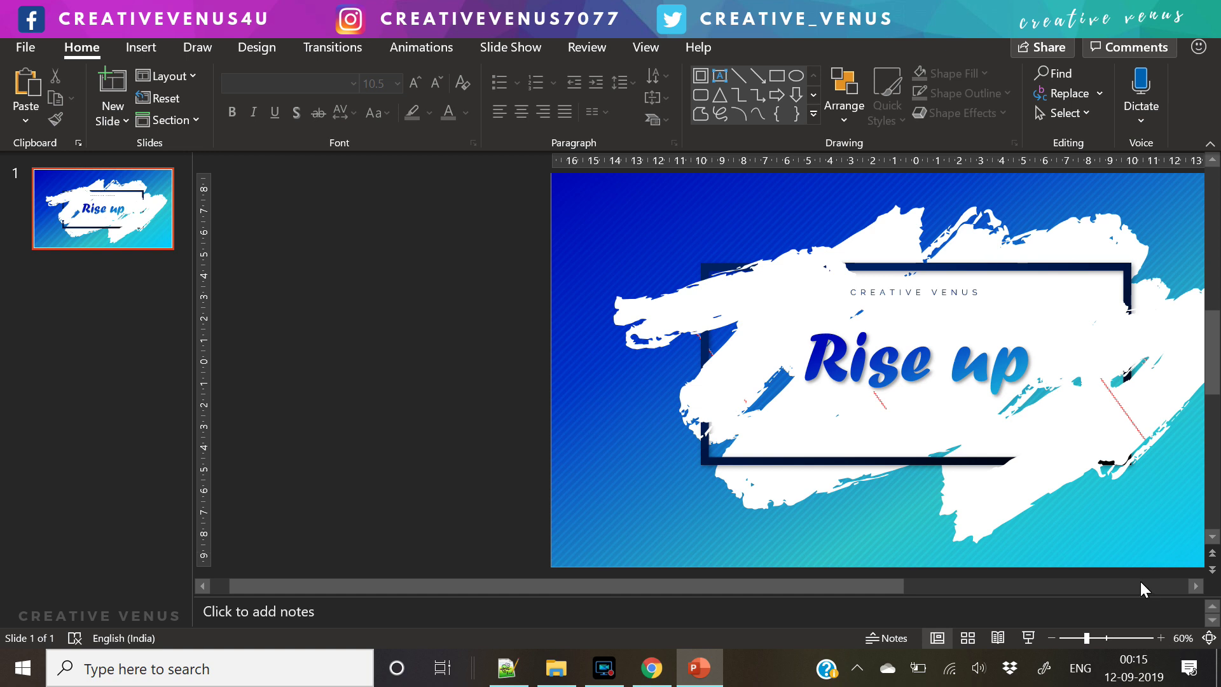
{"action": "left_click", "coordinate": [1051, 638]}
{"action": "left_click", "coordinate": [1051, 639]}
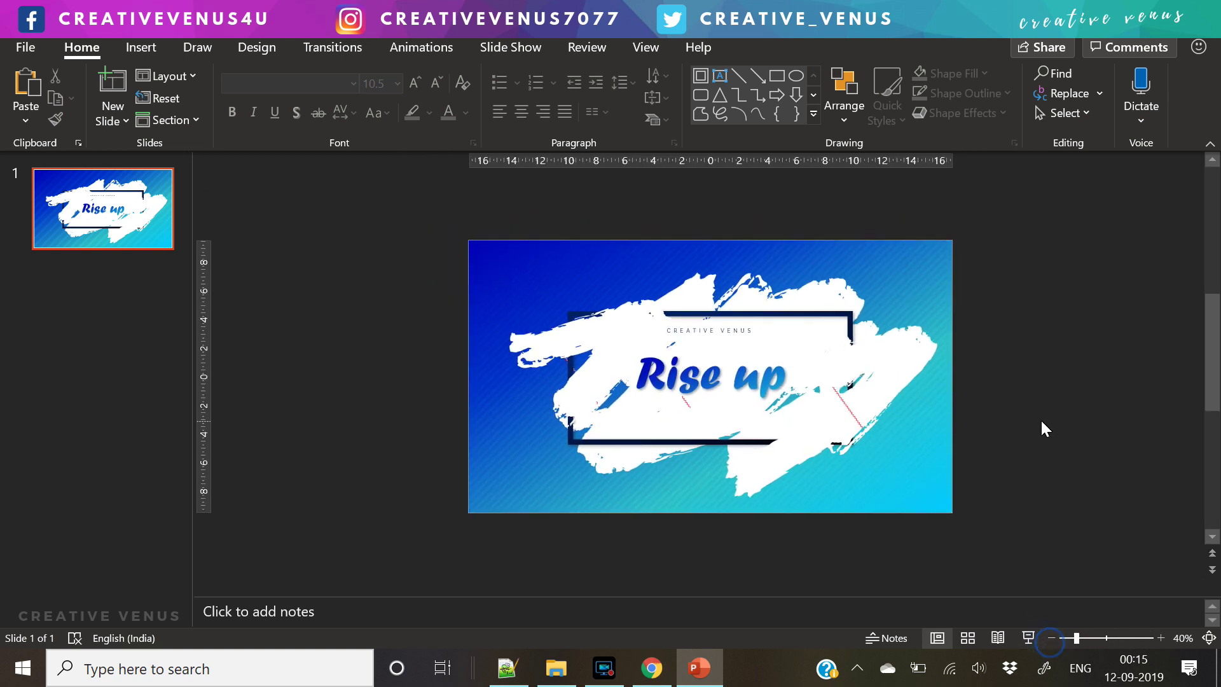